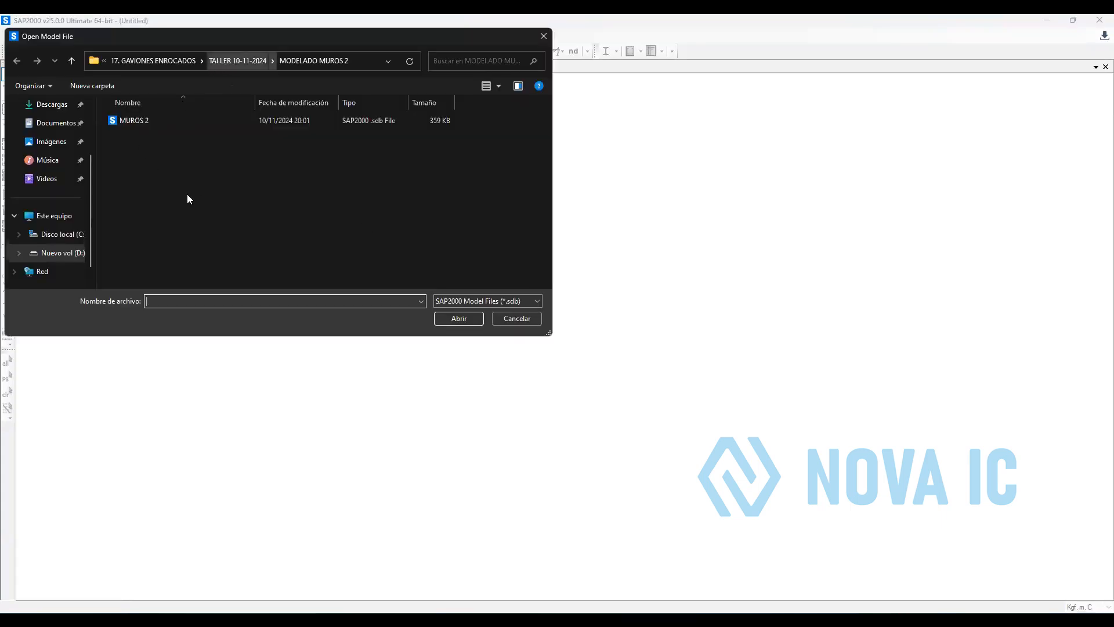
# Open the MURO GAVION model from the MODELADO GAVION folder
pyautogui.doubleClick(150, 119)
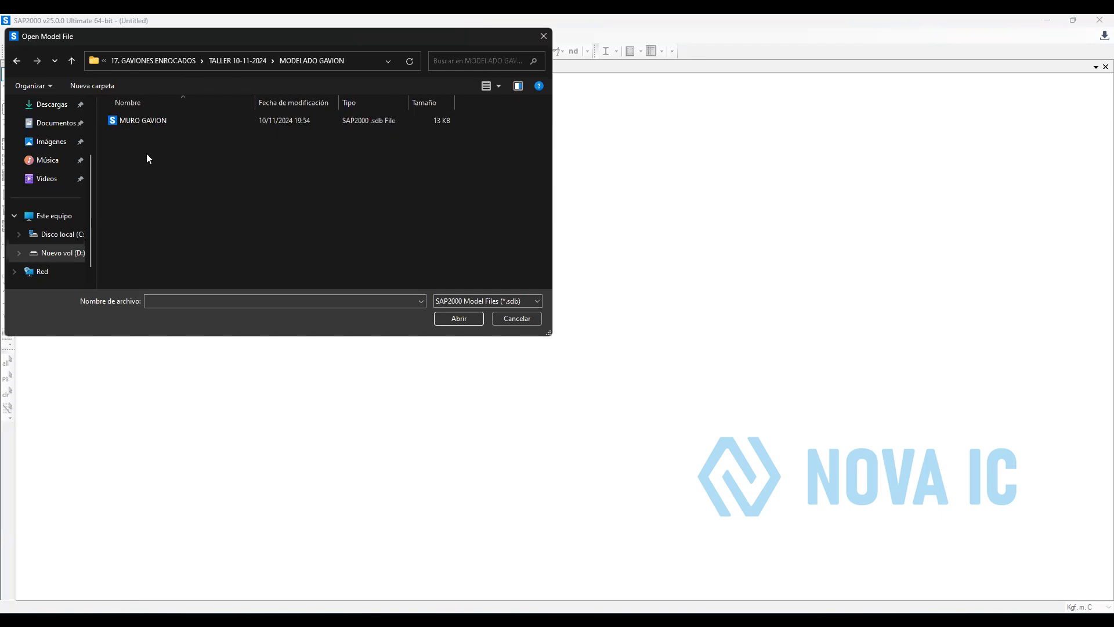
pyautogui.click(144, 120)
pyautogui.press('Return')
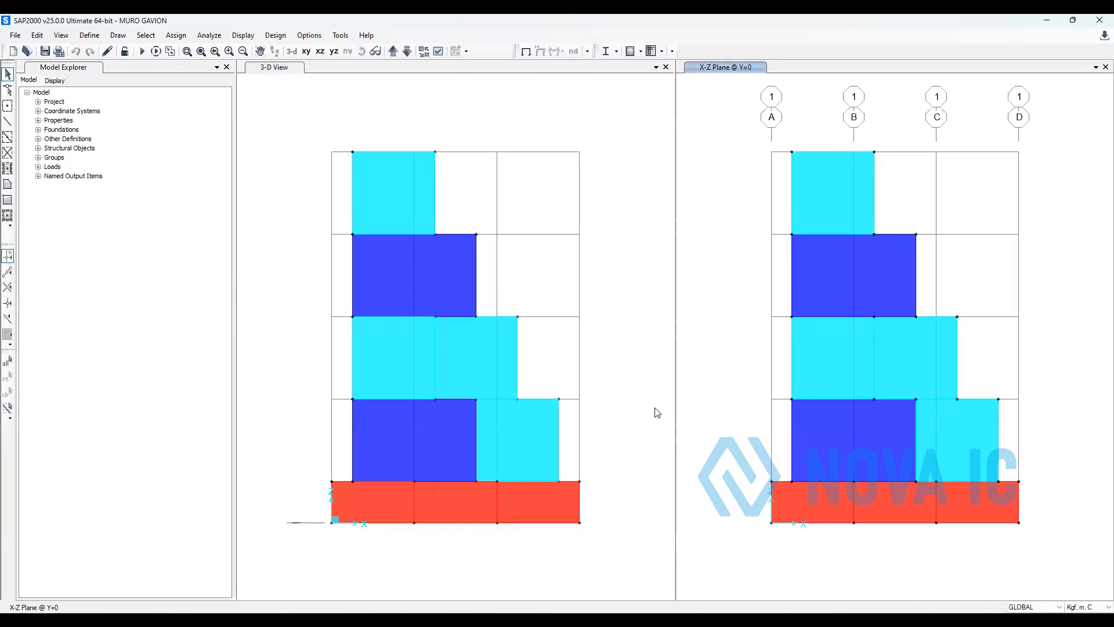
pyautogui.click(667, 349)
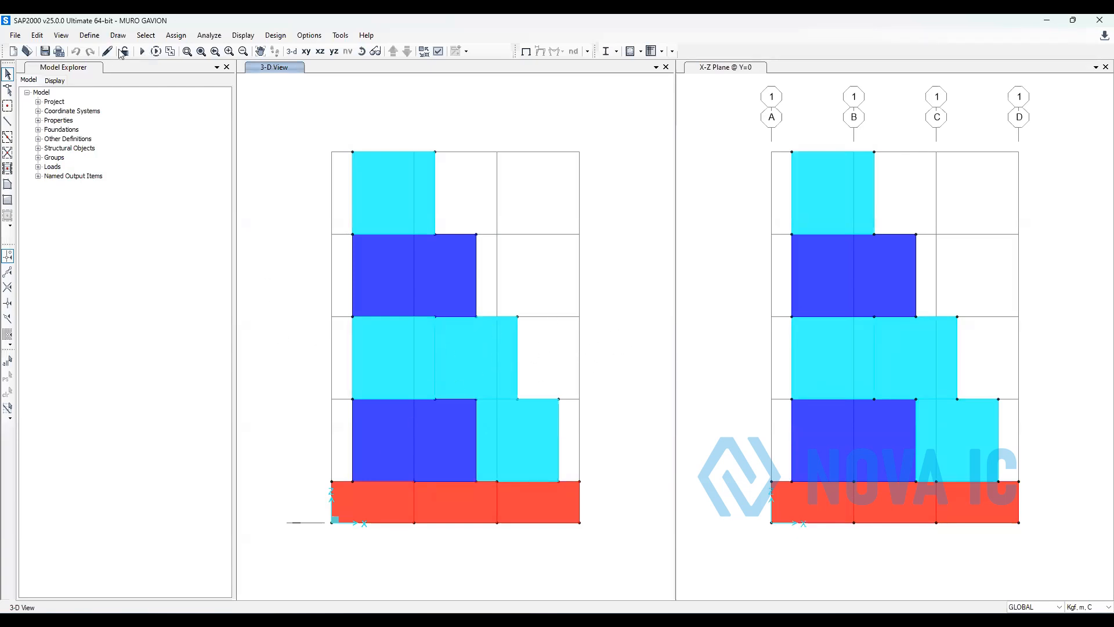
# Review the GAVION material's weight, elasticity and thermal properties without changing the material definitions
pyautogui.click(90, 36)
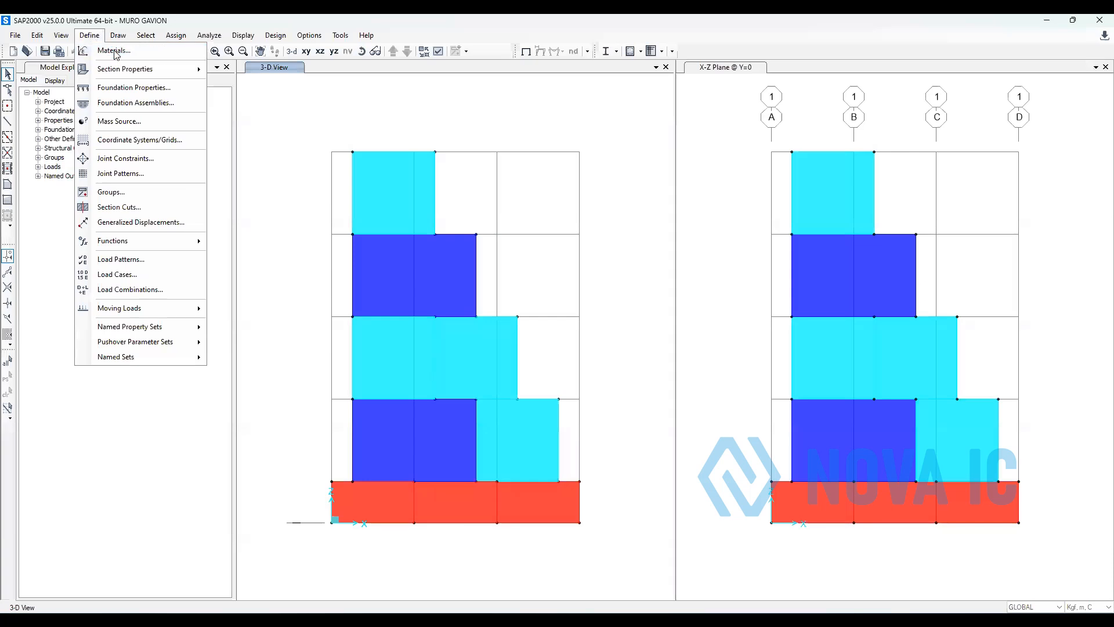
pyautogui.click(474, 307)
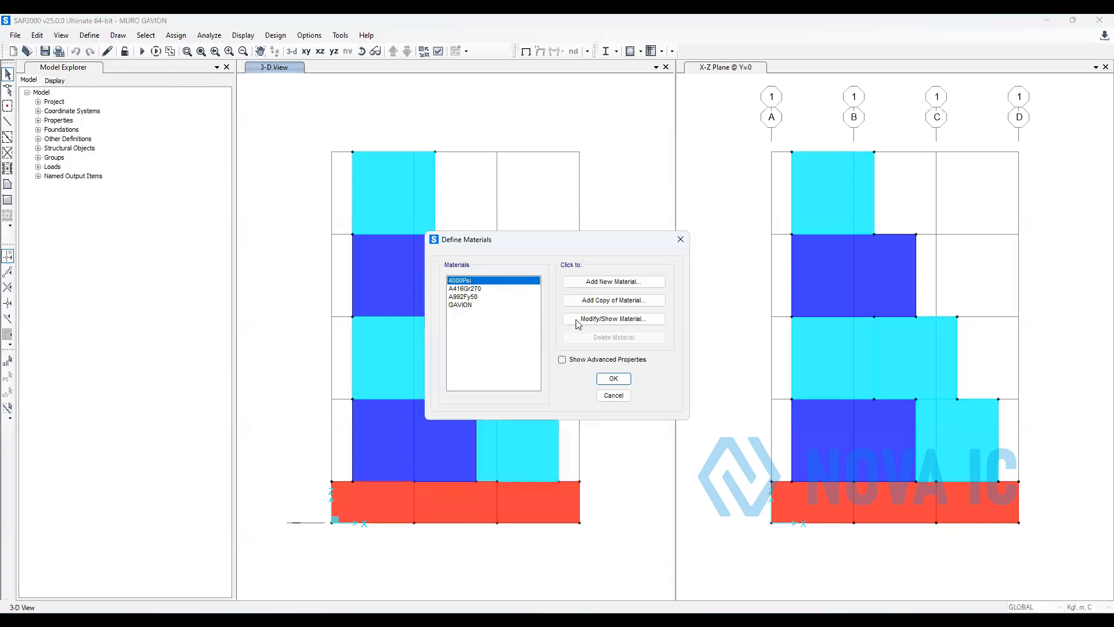
pyautogui.click(577, 321)
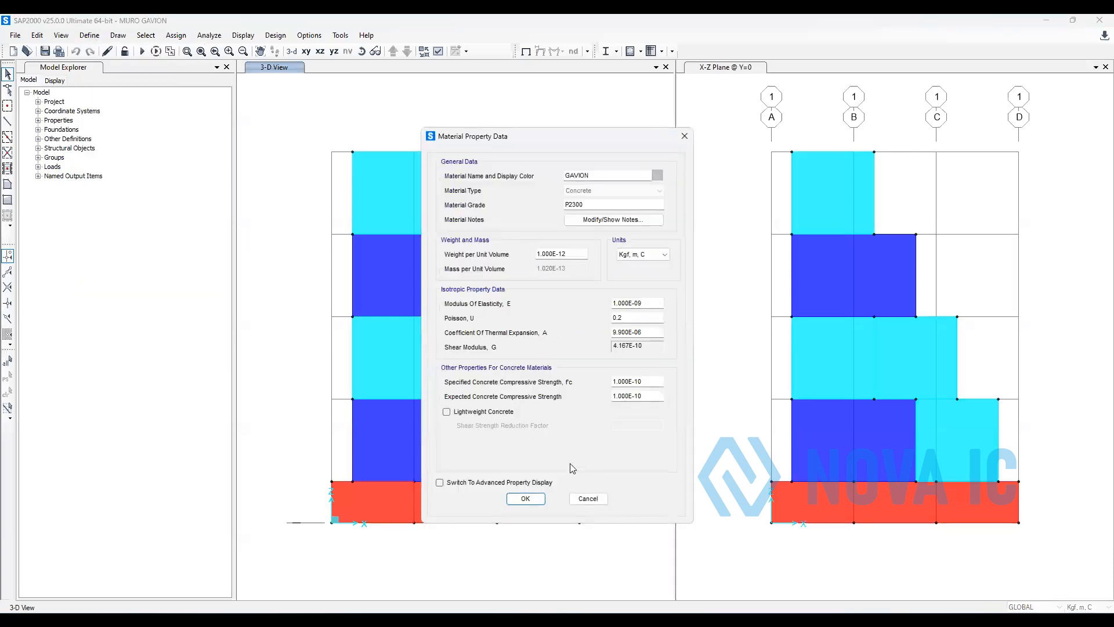
pyautogui.click(628, 303)
pyautogui.click(621, 332)
pyautogui.click(641, 306)
pyautogui.press('Return')
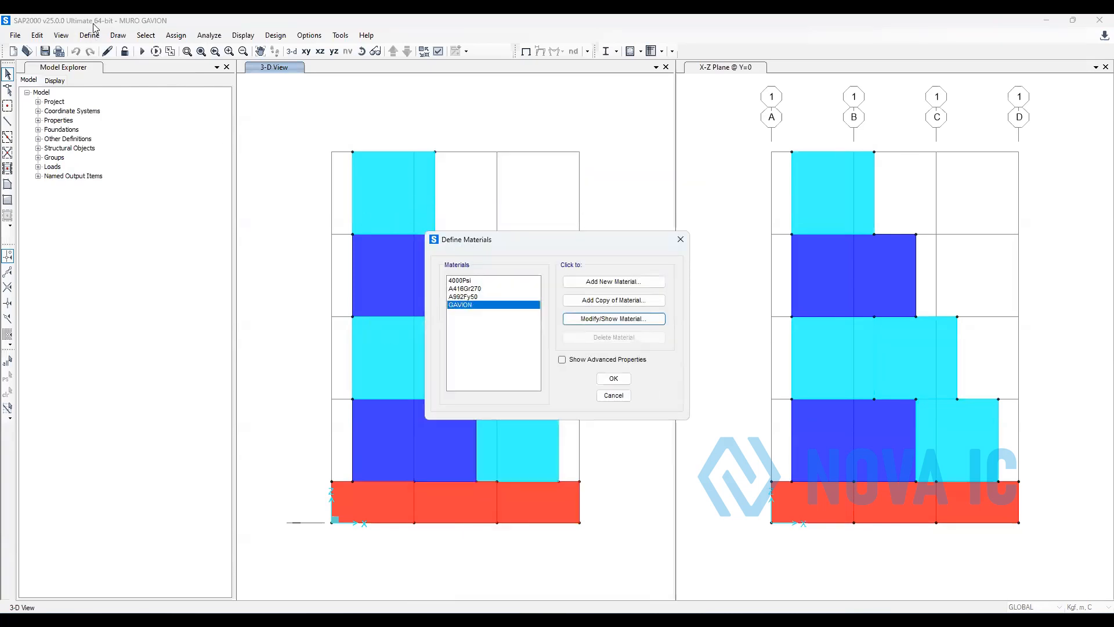
pyautogui.click(613, 396)
# Review the defined area sections GAVION A, GAVION B and GAVION C
pyautogui.click(89, 36)
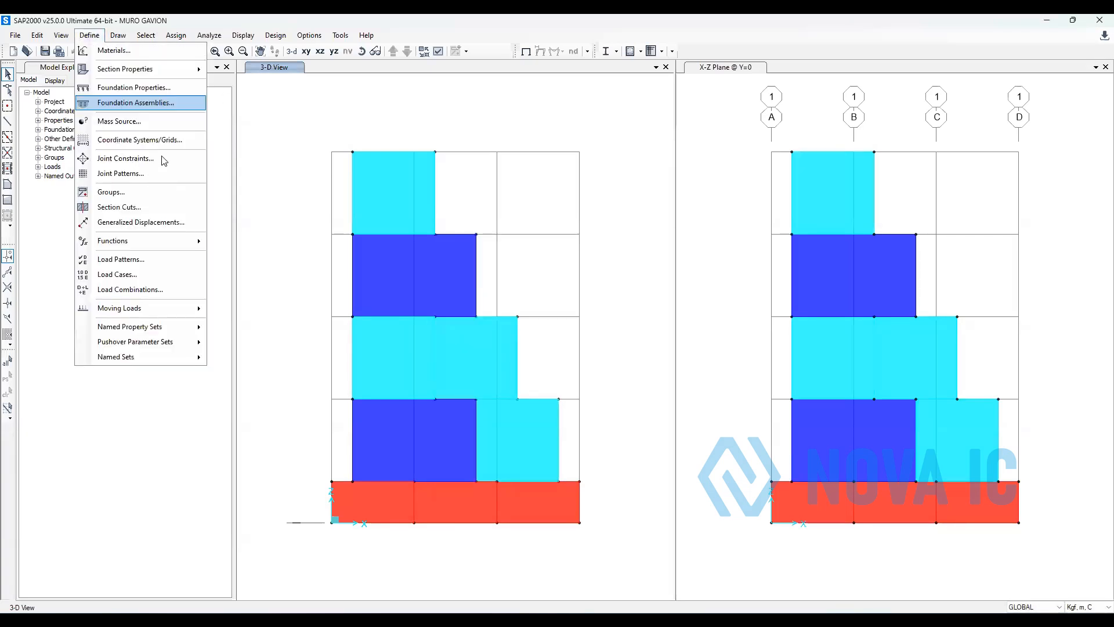
pyautogui.moveTo(124, 71)
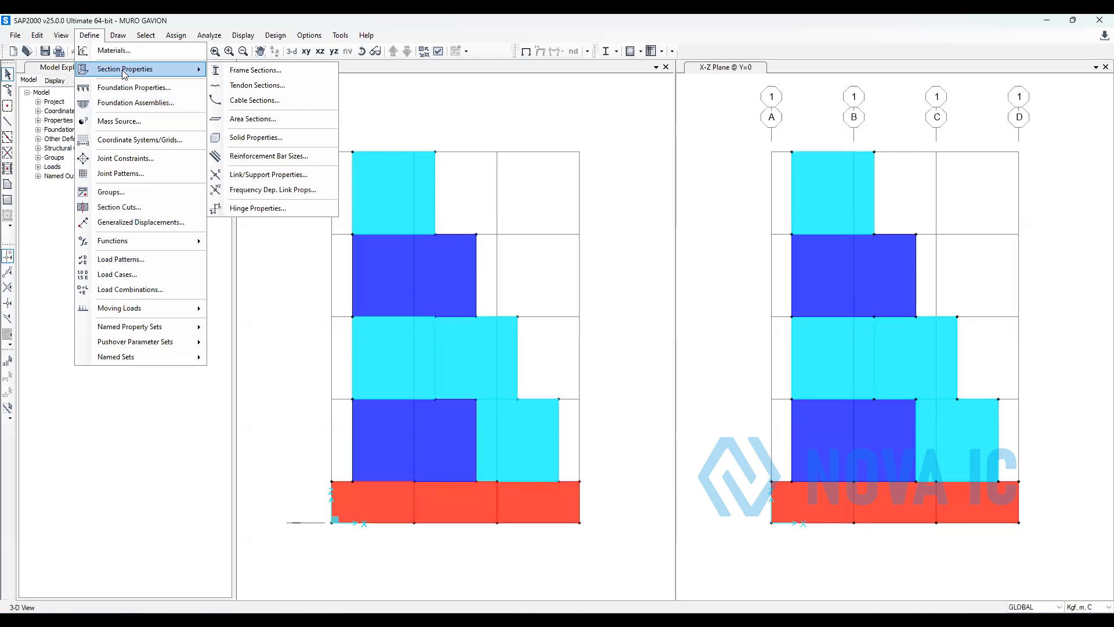
pyautogui.click(248, 120)
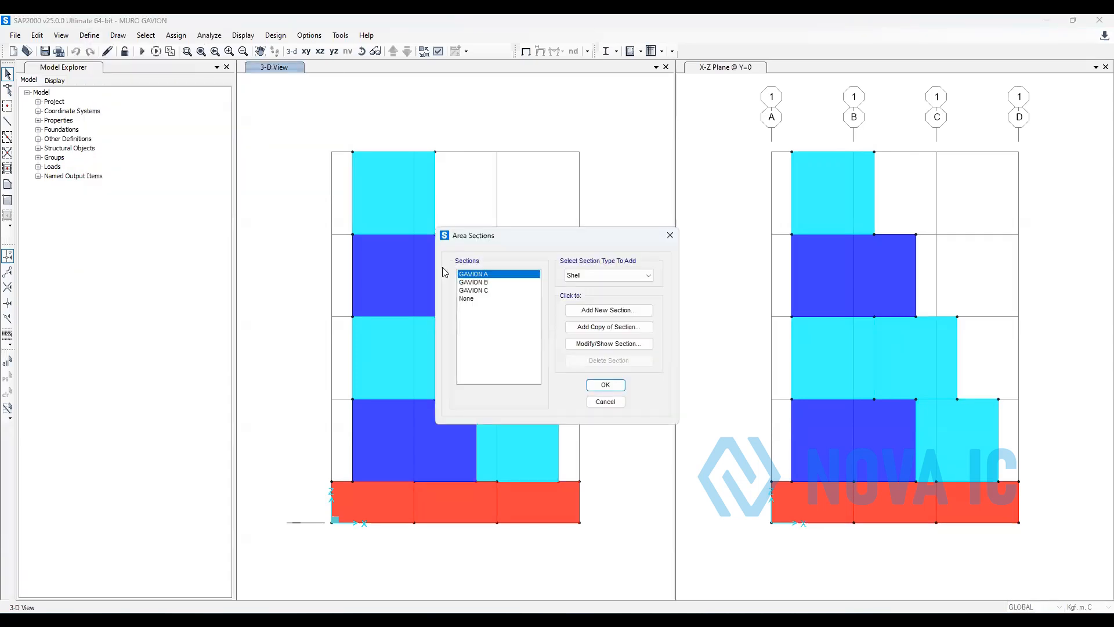
pyautogui.click(488, 282)
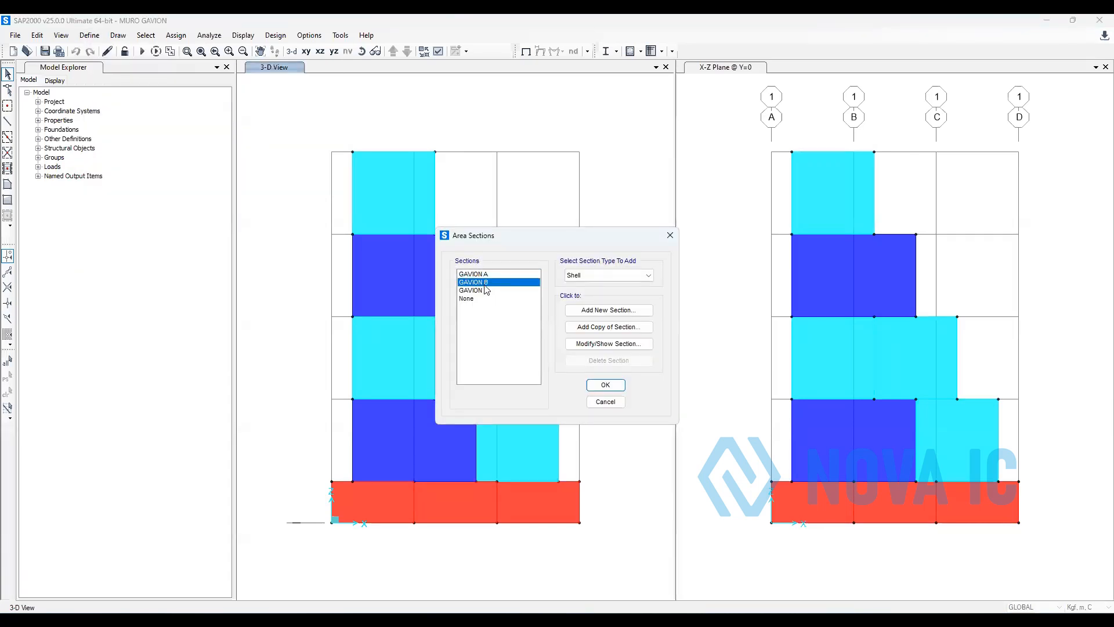
pyautogui.click(483, 290)
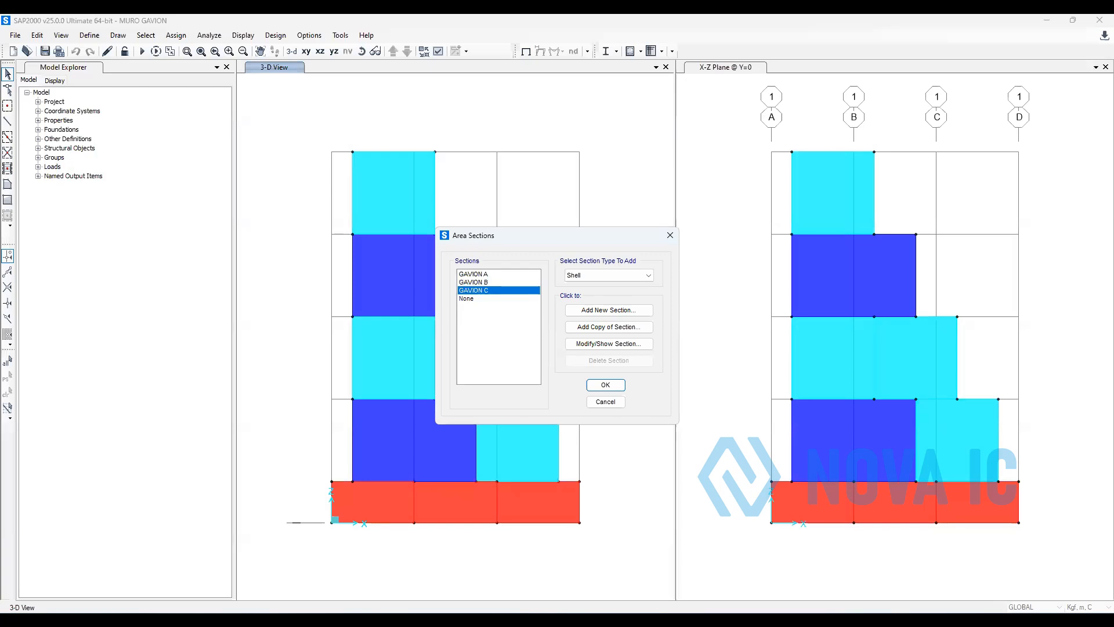
# Launch Civil 3D 2025, and back in SAP2000 dismiss the area sections list without changes
pyautogui.click(197, 618)
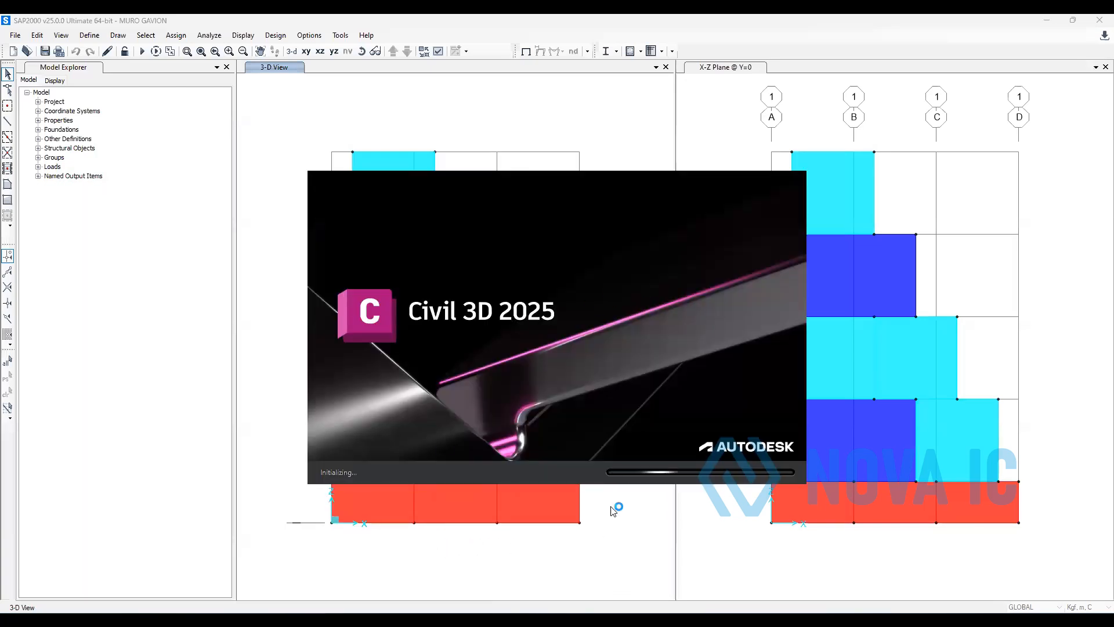
pyautogui.click(625, 406)
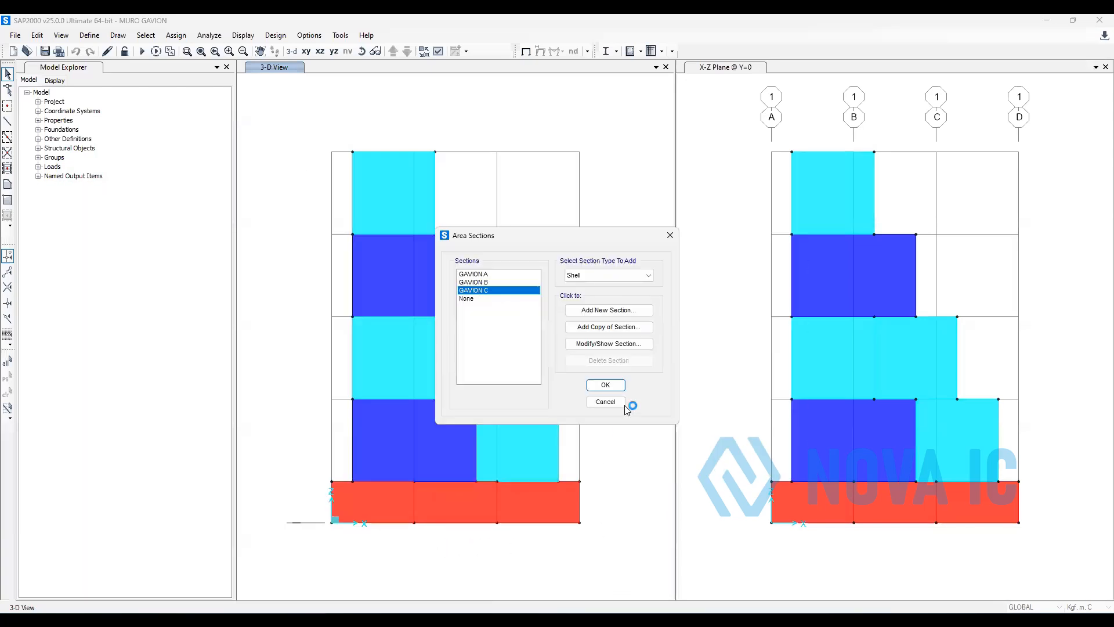
pyautogui.click(671, 233)
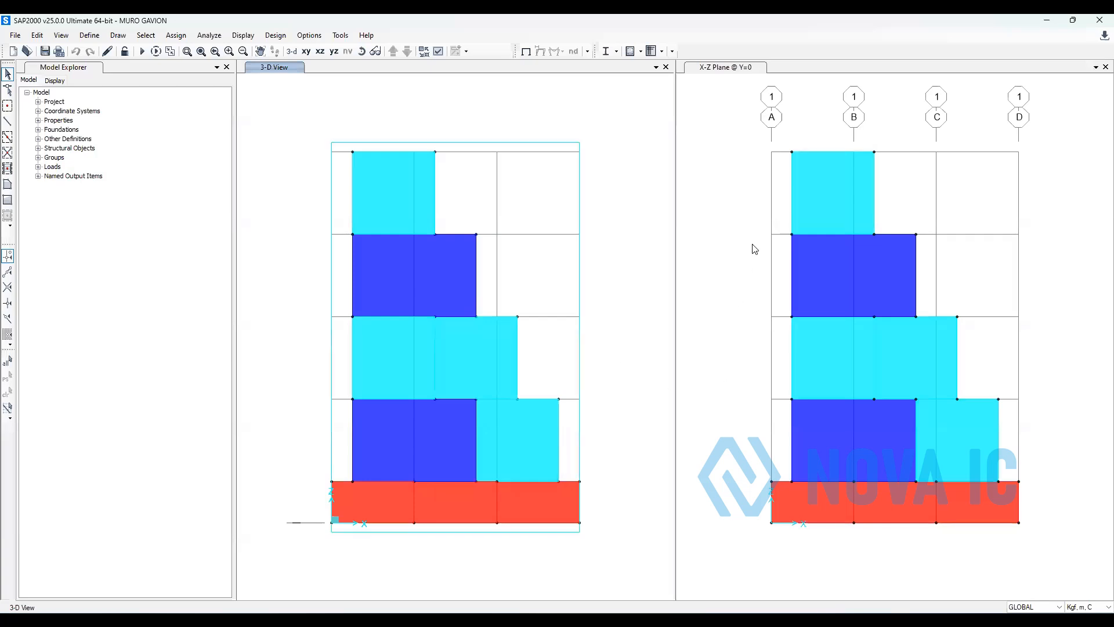
# Examine the whole stepped gabion wall enlarged in the X-Z elevation at Y=0
pyautogui.click(714, 470)
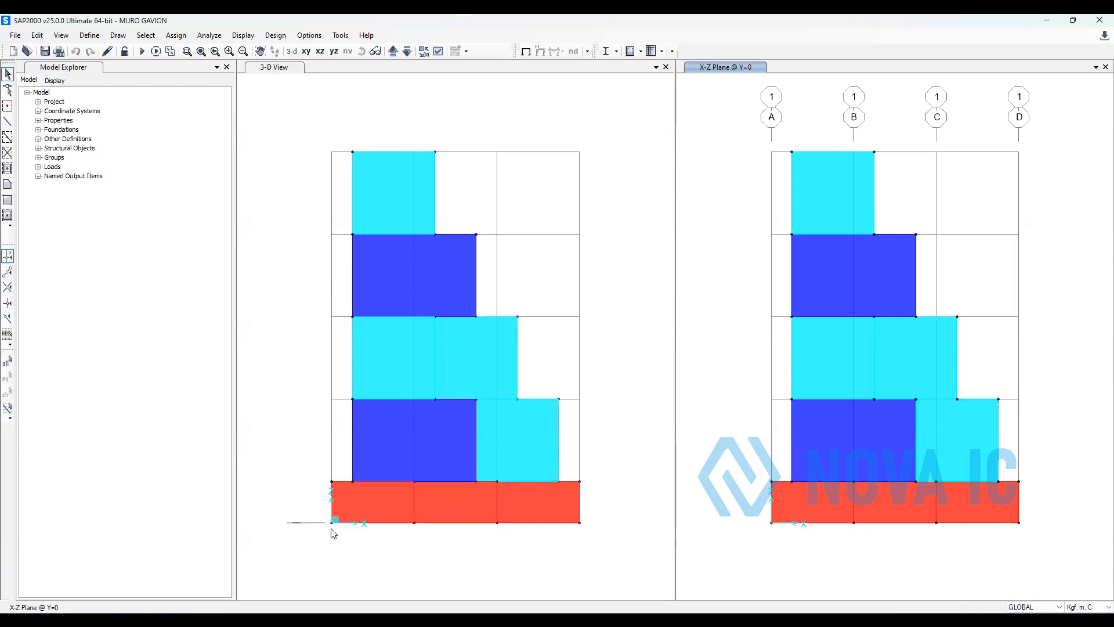
pyautogui.scroll(1, 334, 528)
pyautogui.scroll(1, 354, 529)
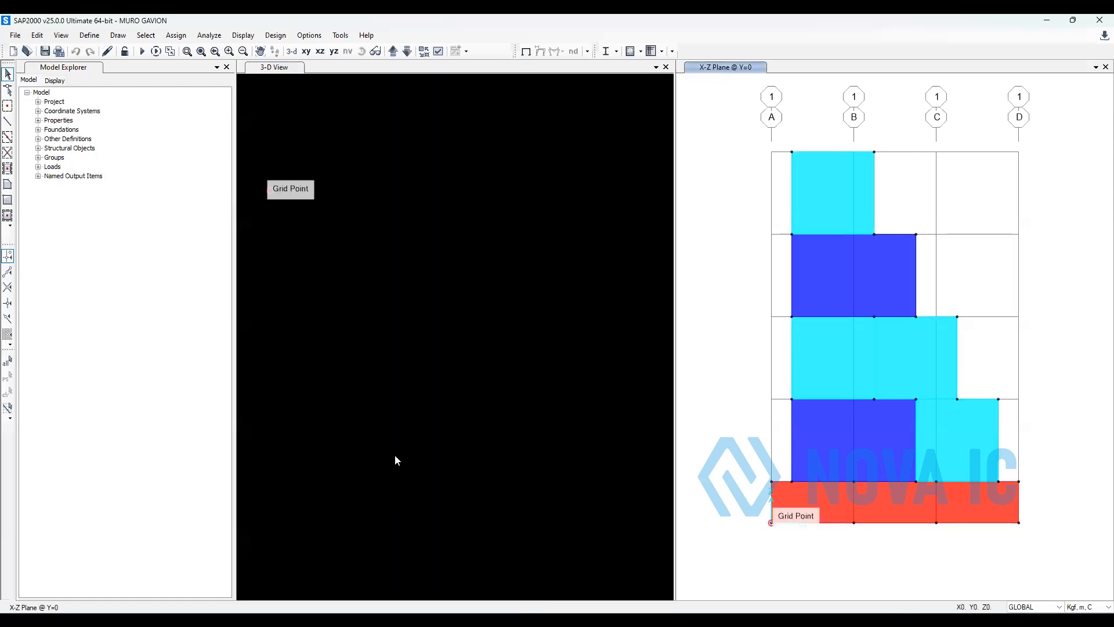
pyautogui.click(203, 51)
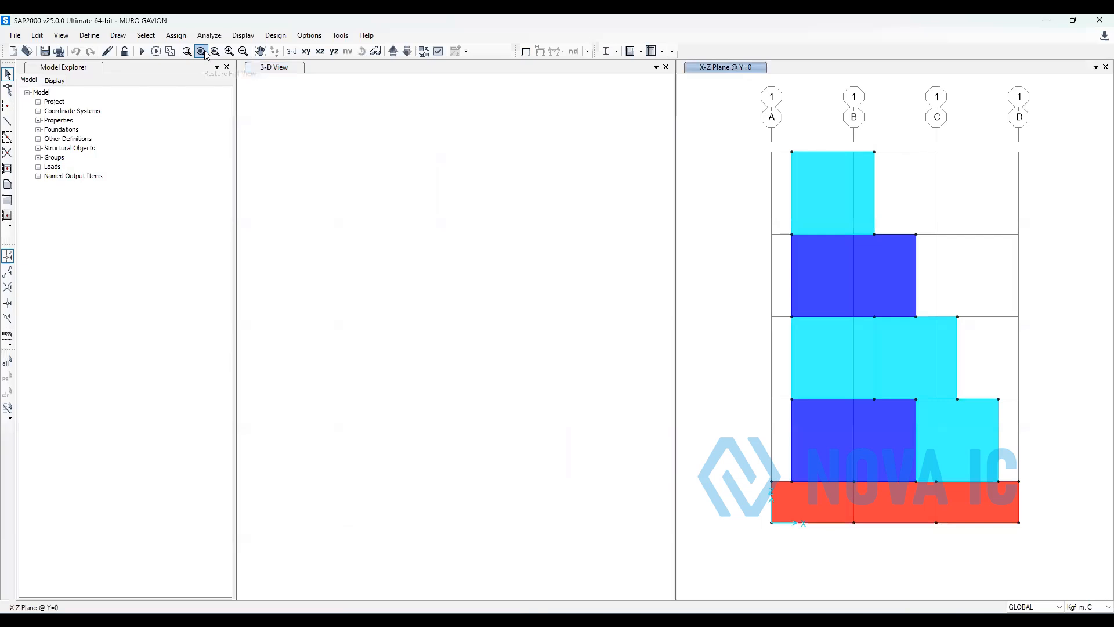
pyautogui.click(187, 52)
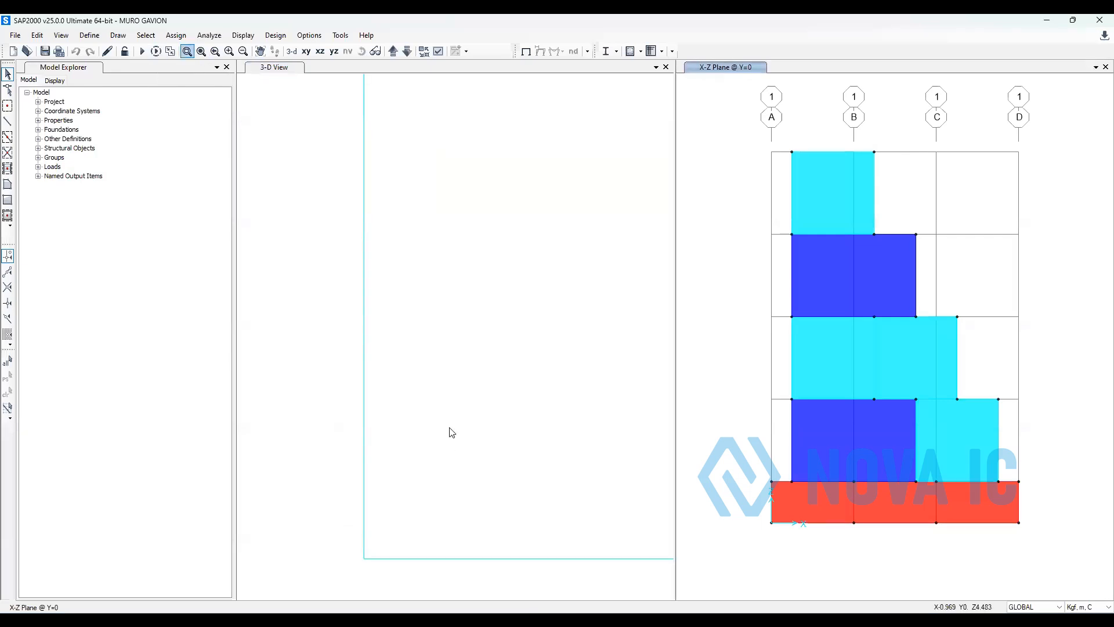
pyautogui.moveTo(751, 145)
pyautogui.mouseDown()
pyautogui.moveTo(901, 381)
pyautogui.moveTo(1035, 530)
pyautogui.mouseUp()
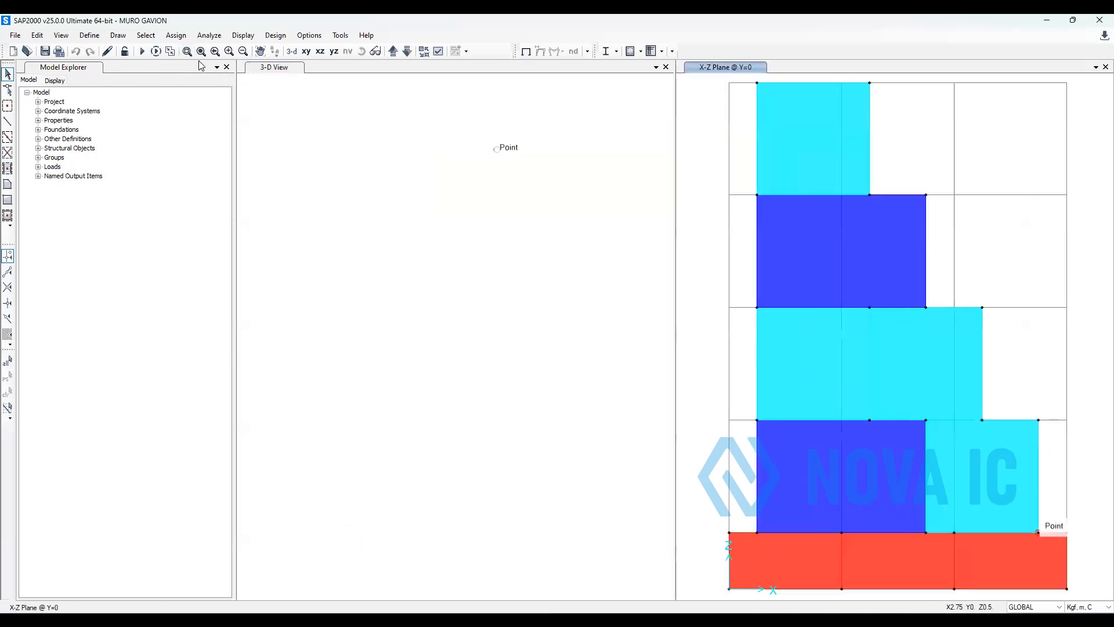
pyautogui.click(187, 53)
pyautogui.moveTo(772, 166); pyautogui.dragTo(1040, 529)
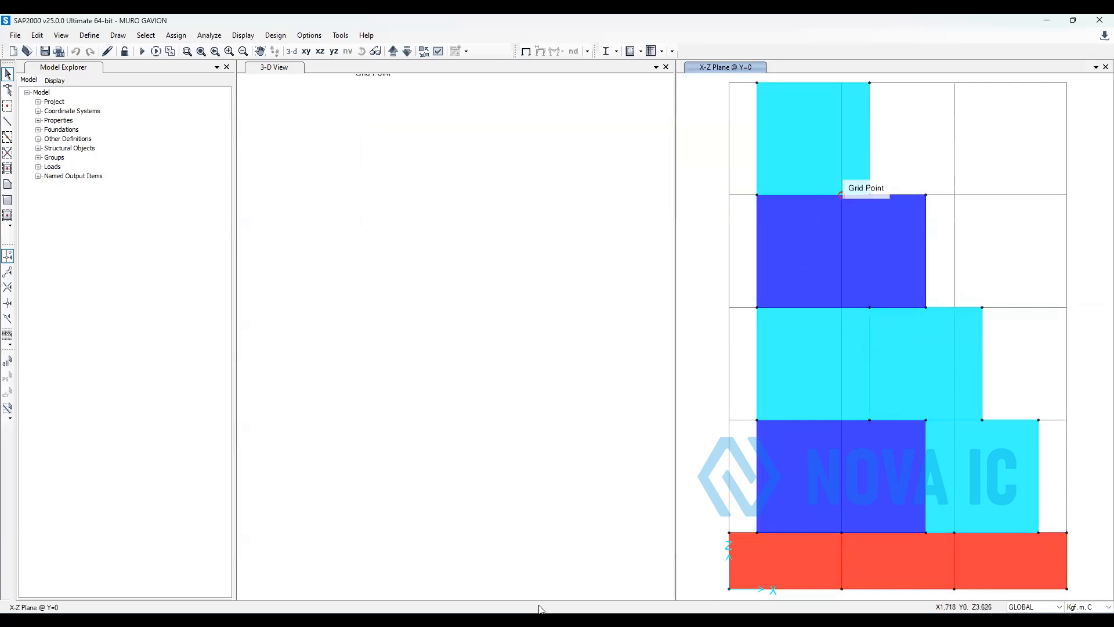
# Switch to Civil 3D with the TALLER MURO GAVION drawing and examine the dimensioned gabion block layout
pyautogui.click(329, 559)
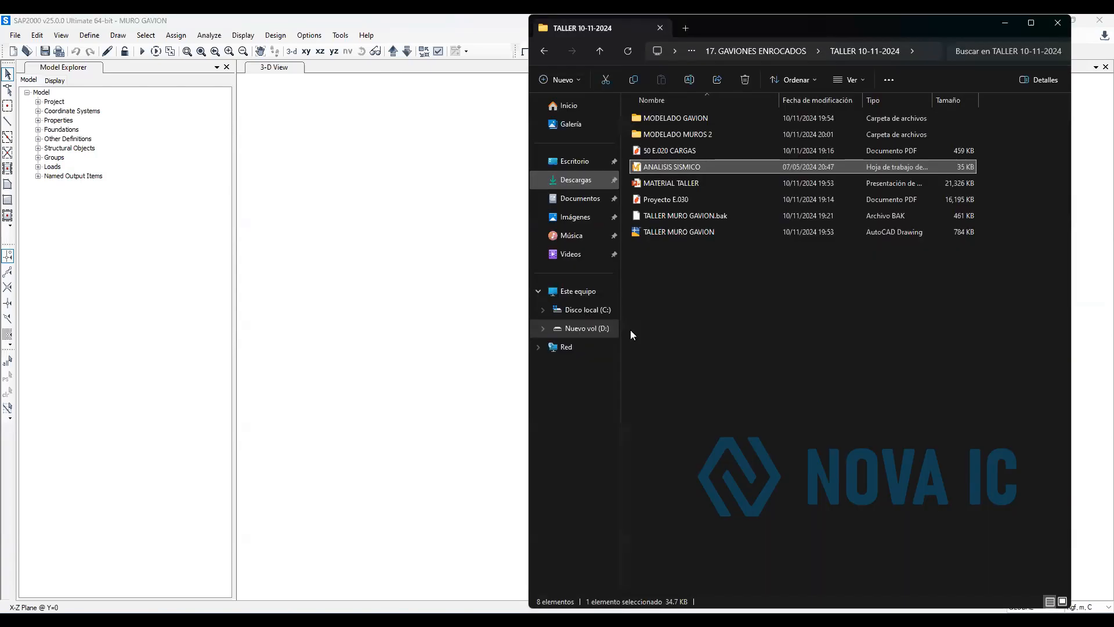
pyautogui.click(678, 249)
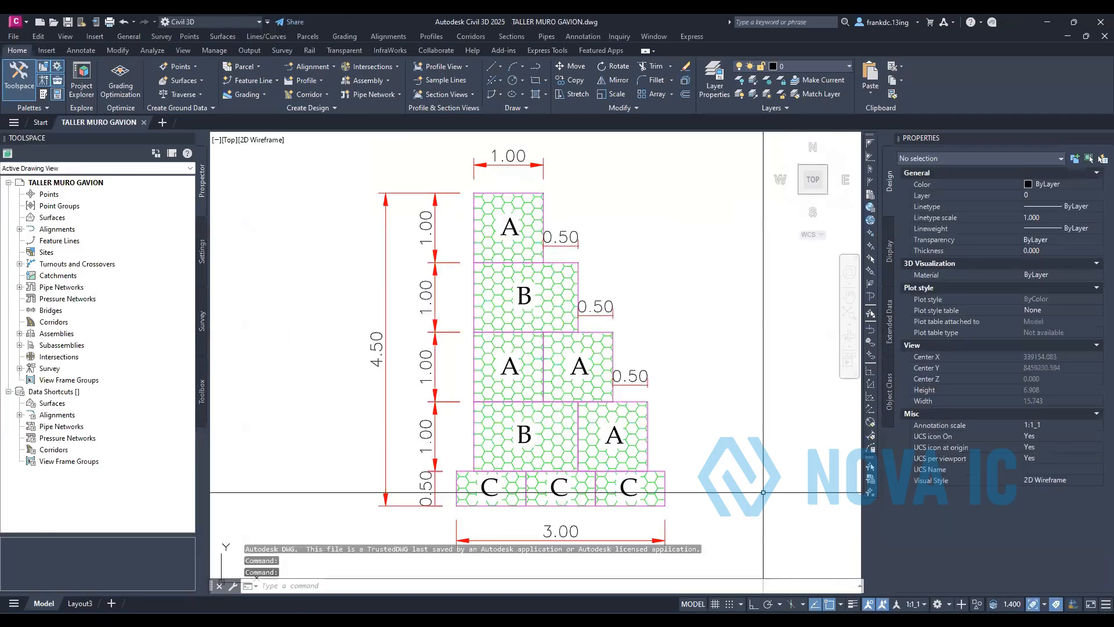
pyautogui.click(678, 460)
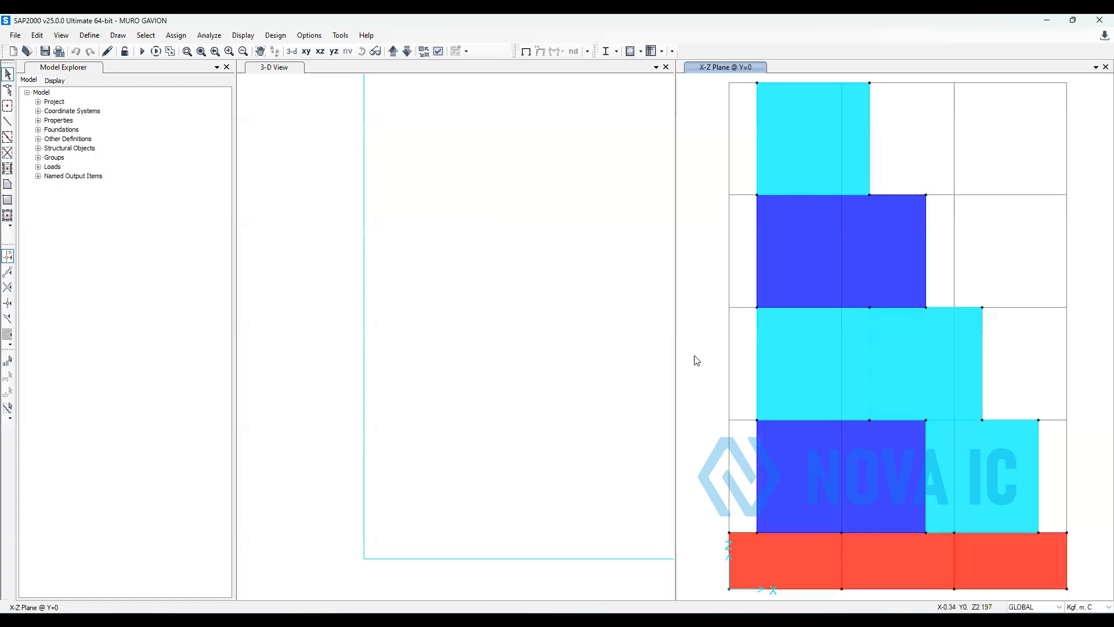
# In SAP2000, open the MUROS 2 model from the MODELADO MUROS 2 folder
pyautogui.click(26, 52)
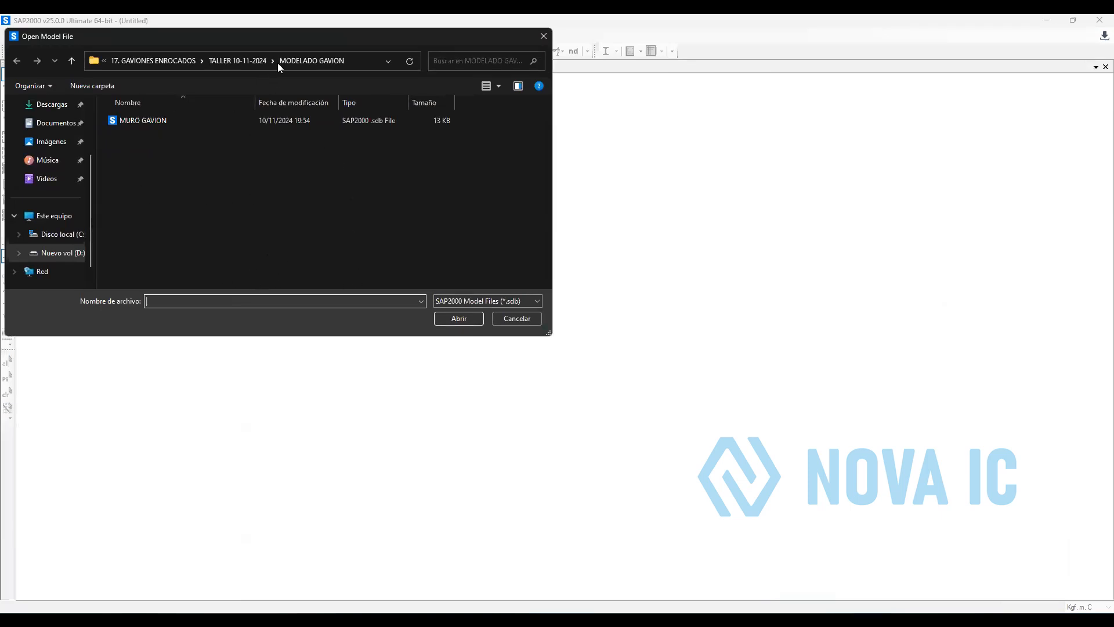
pyautogui.click(241, 57)
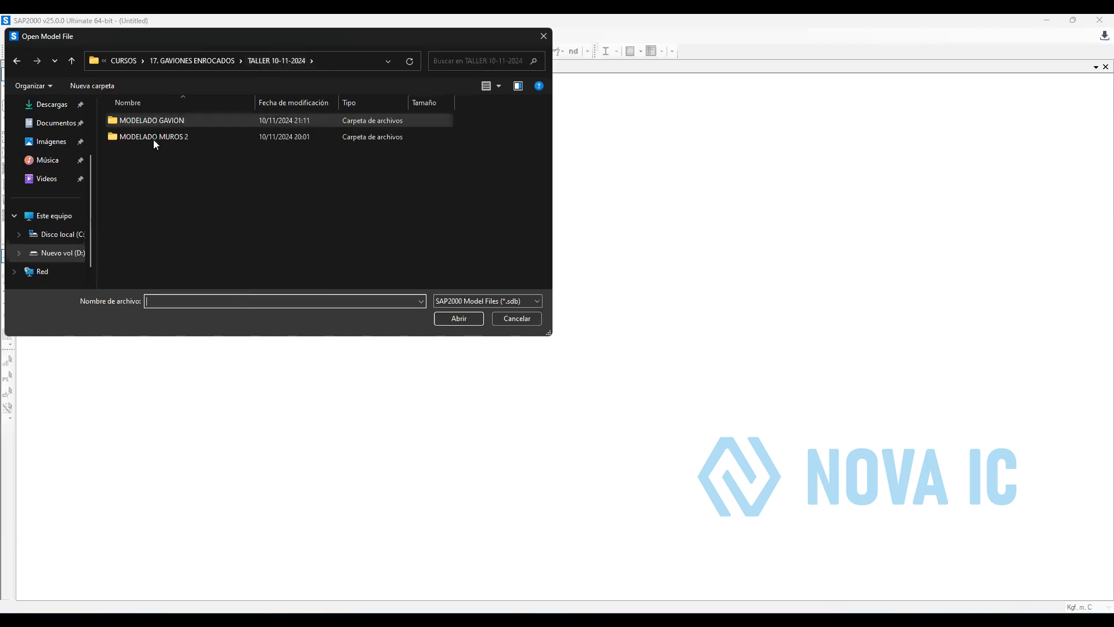
pyautogui.doubleClick(154, 139)
pyautogui.click(143, 122)
pyautogui.click(458, 319)
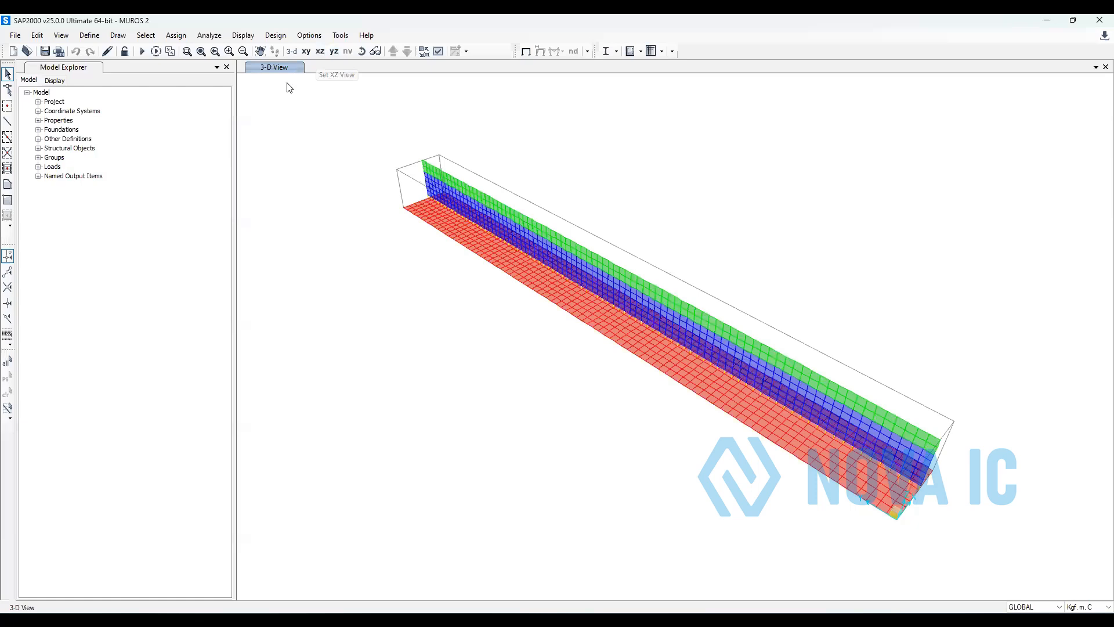
# Inspect the MUROS 2 wall in the X-Z plane and in 3-D, with a close-up of its far end
pyautogui.click(320, 52)
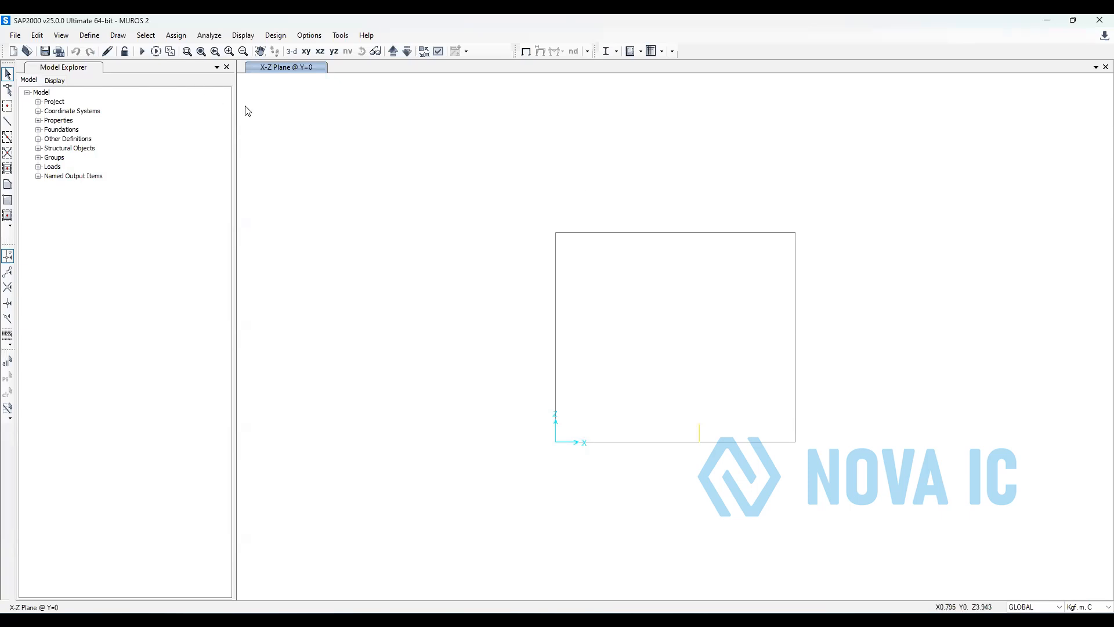
pyautogui.click(292, 51)
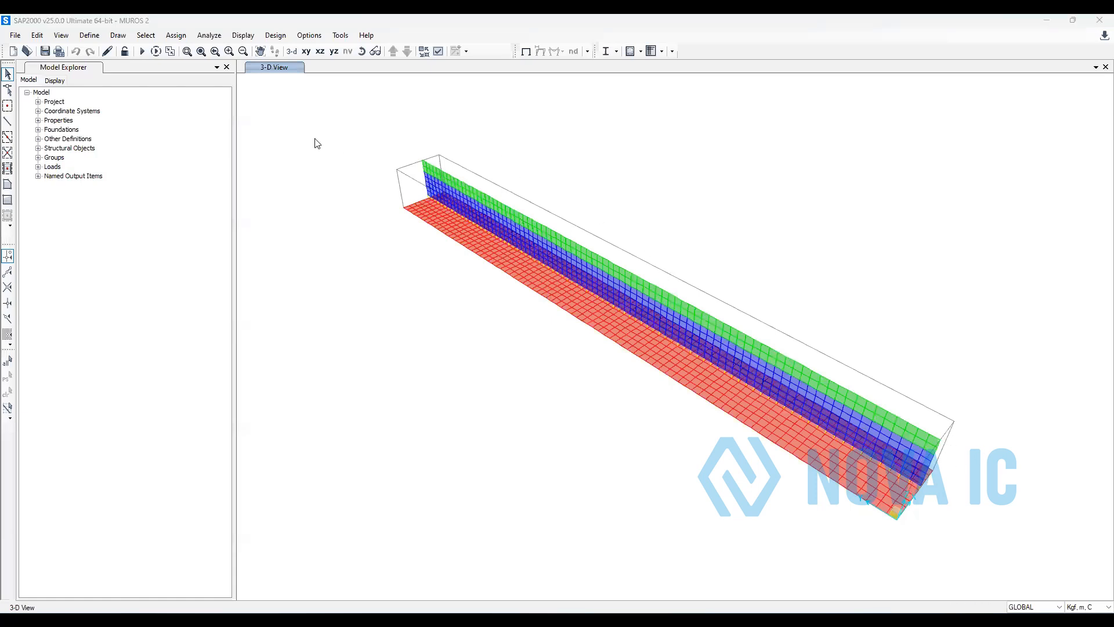
pyautogui.click(628, 474)
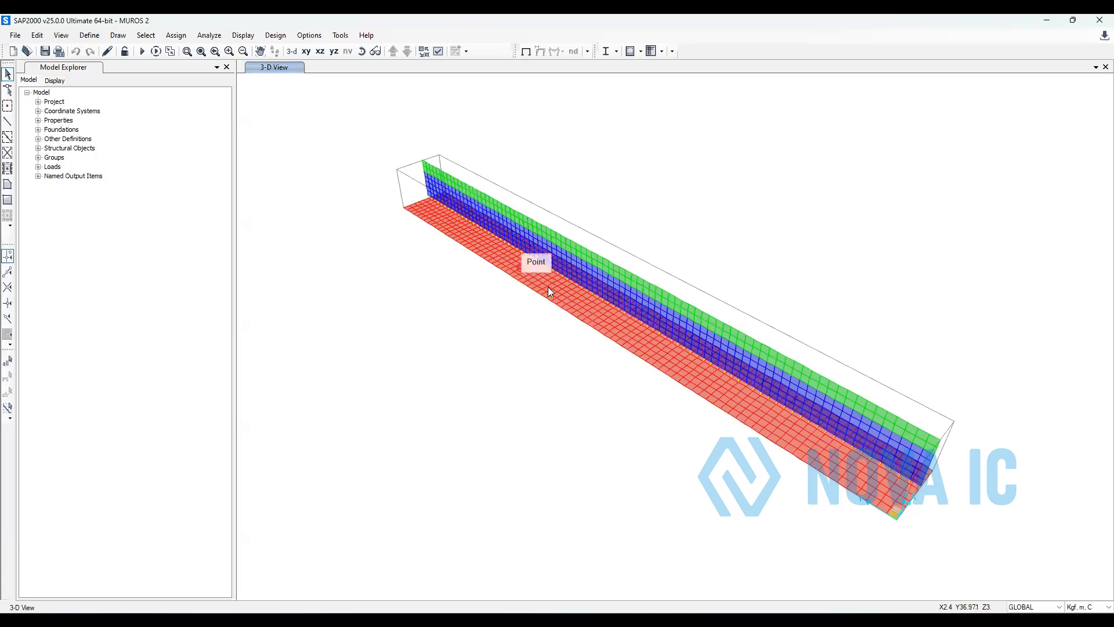
pyautogui.click(187, 54)
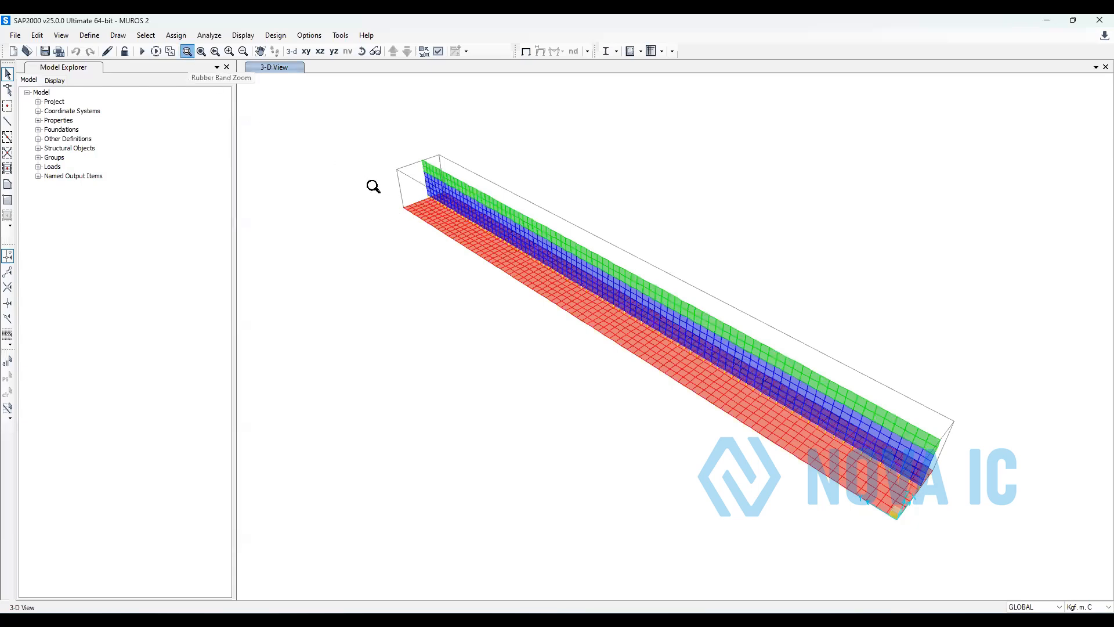
pyautogui.moveTo(467, 261); pyautogui.dragTo(473, 260)
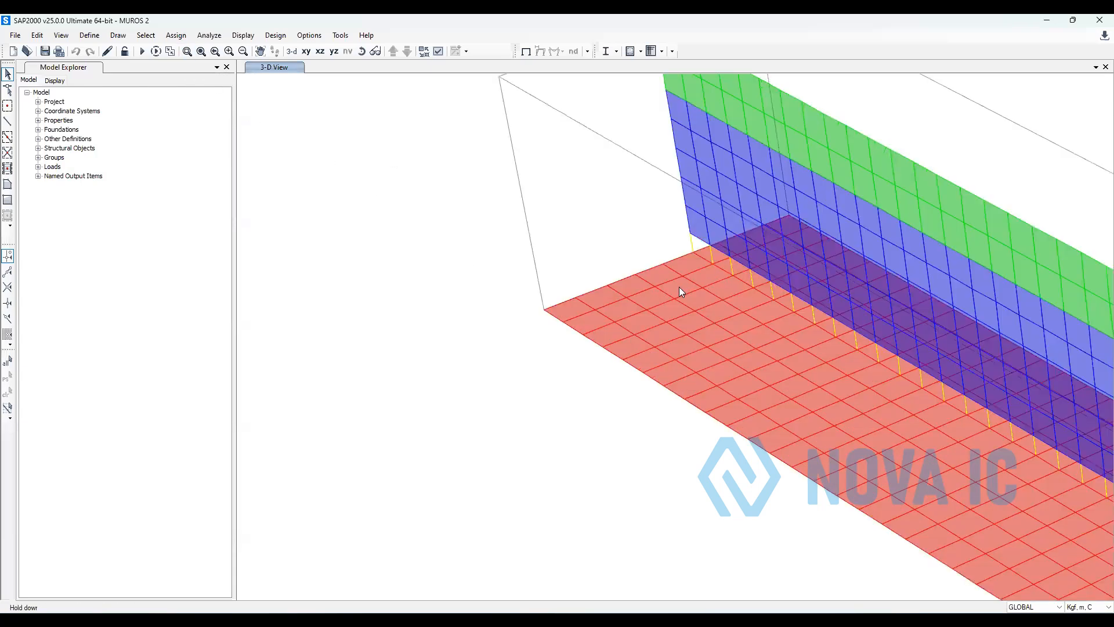
# Select mesh elements on the wall's red base slab and blue stem, and clear the selection
pyautogui.click(640, 325)
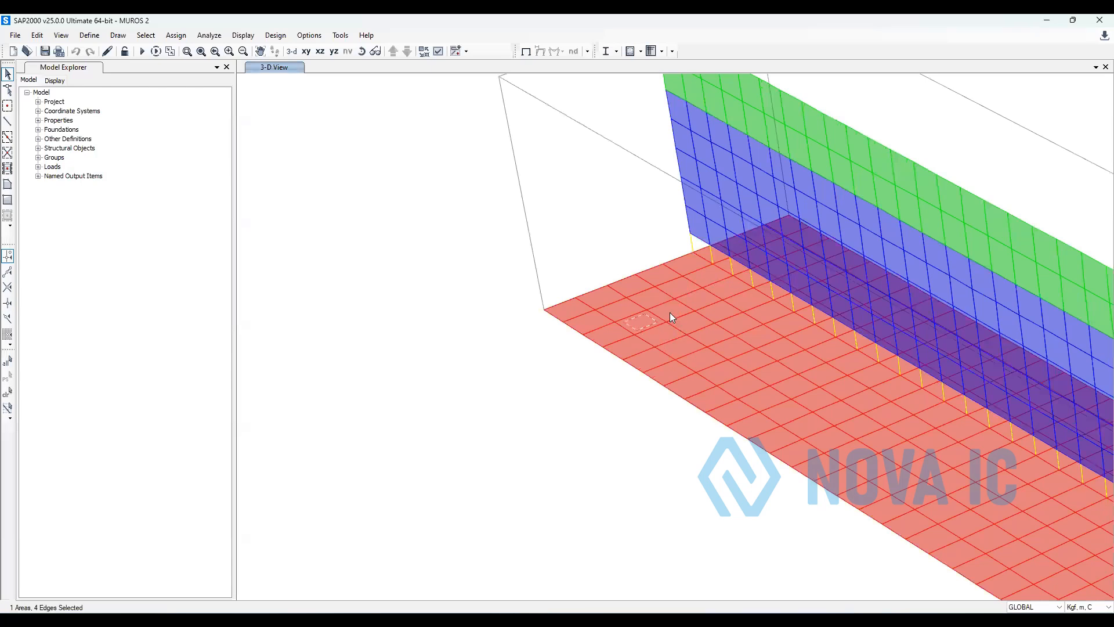
pyautogui.click(713, 300)
pyautogui.click(805, 206)
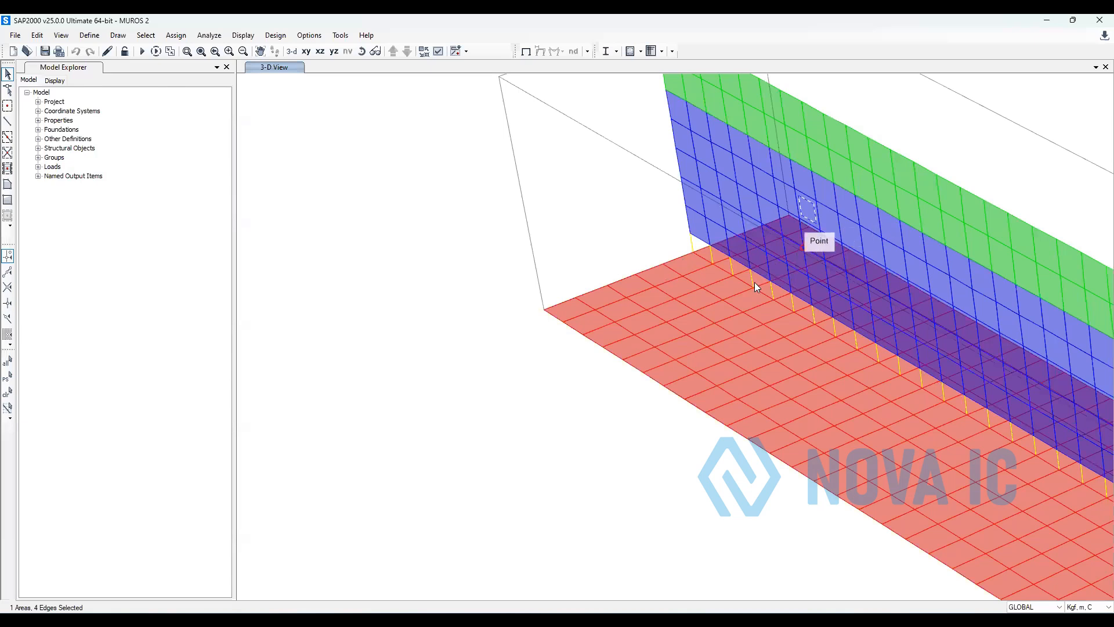
pyautogui.hotkey('ctrl', 'q')
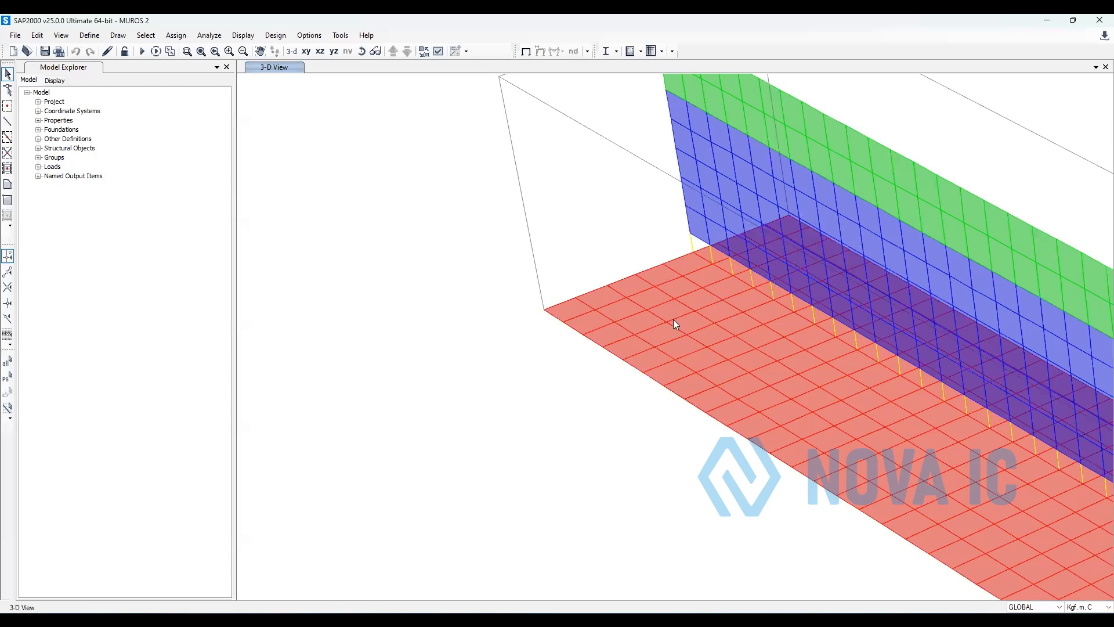
# Display the MUROS 2 wall in extruded view, coloured by objects
pyautogui.click(672, 316)
pyautogui.hotkey('ctrl', 'q')
pyautogui.click(508, 166)
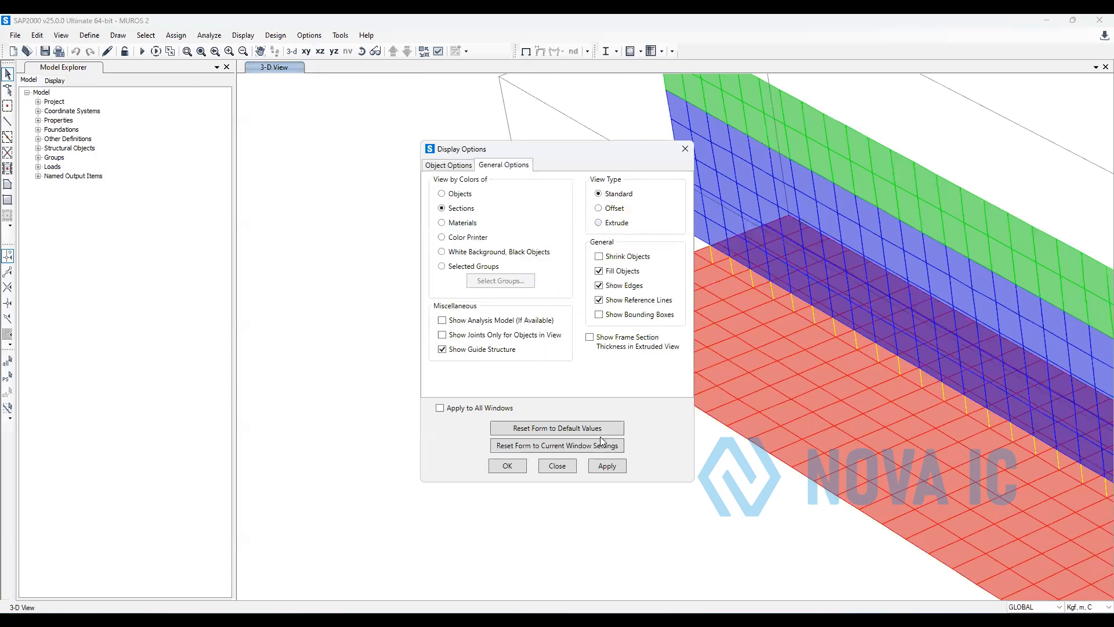
pyautogui.click(599, 223)
pyautogui.click(597, 469)
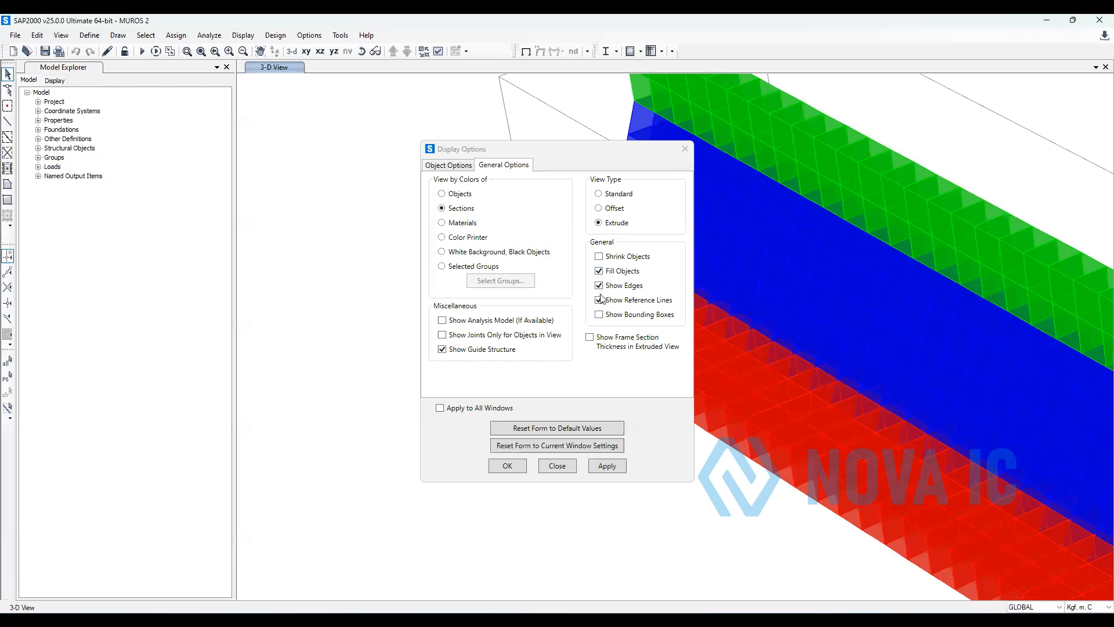
pyautogui.click(455, 194)
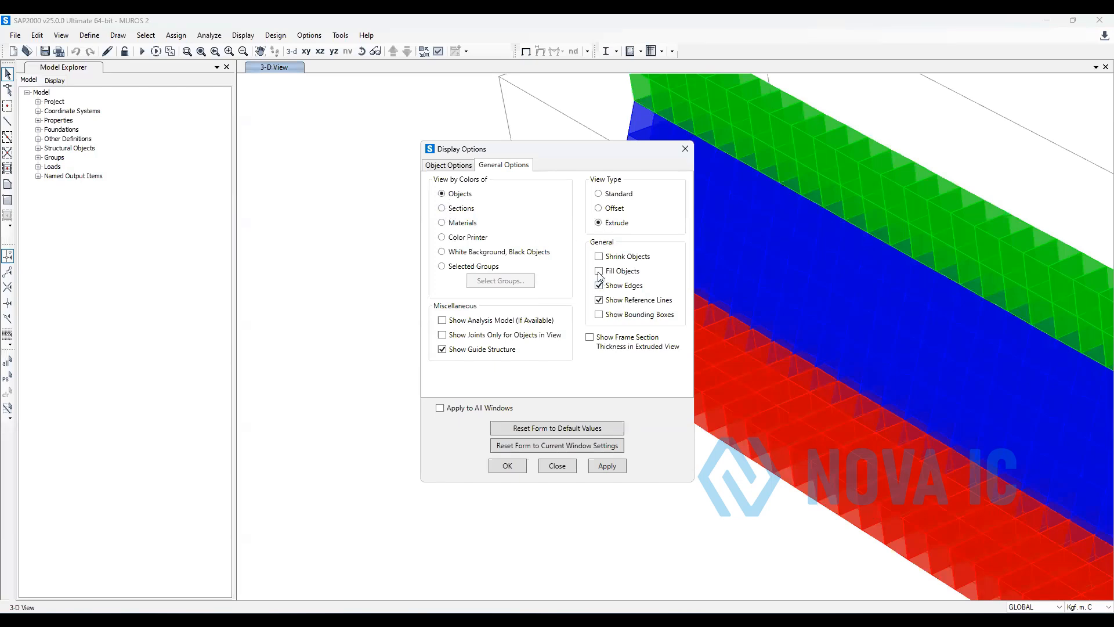
pyautogui.click(448, 165)
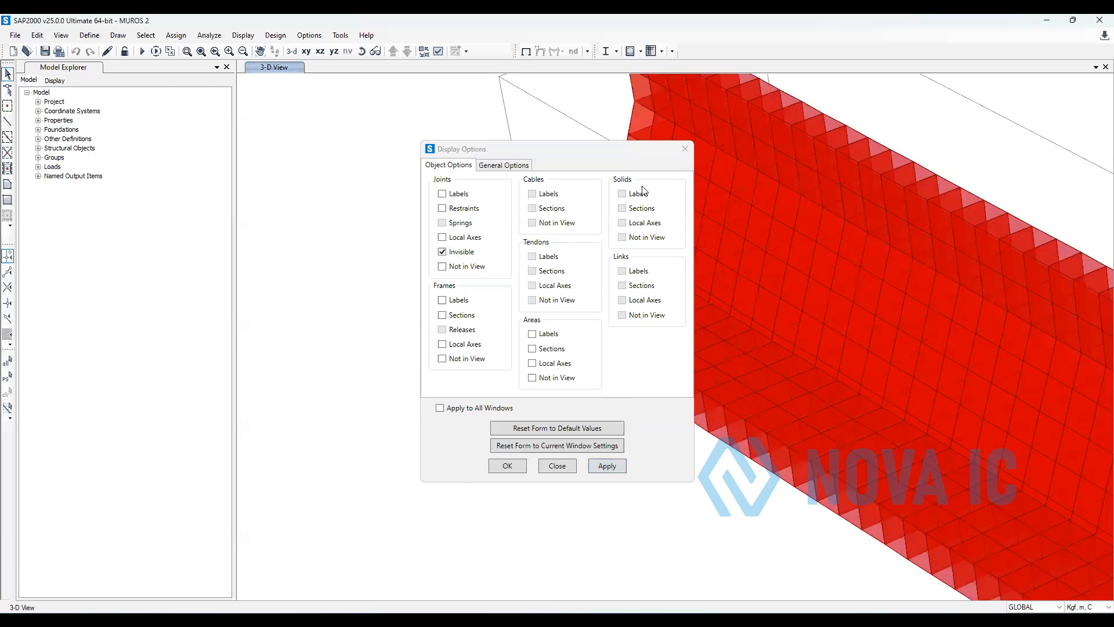
pyautogui.click(684, 149)
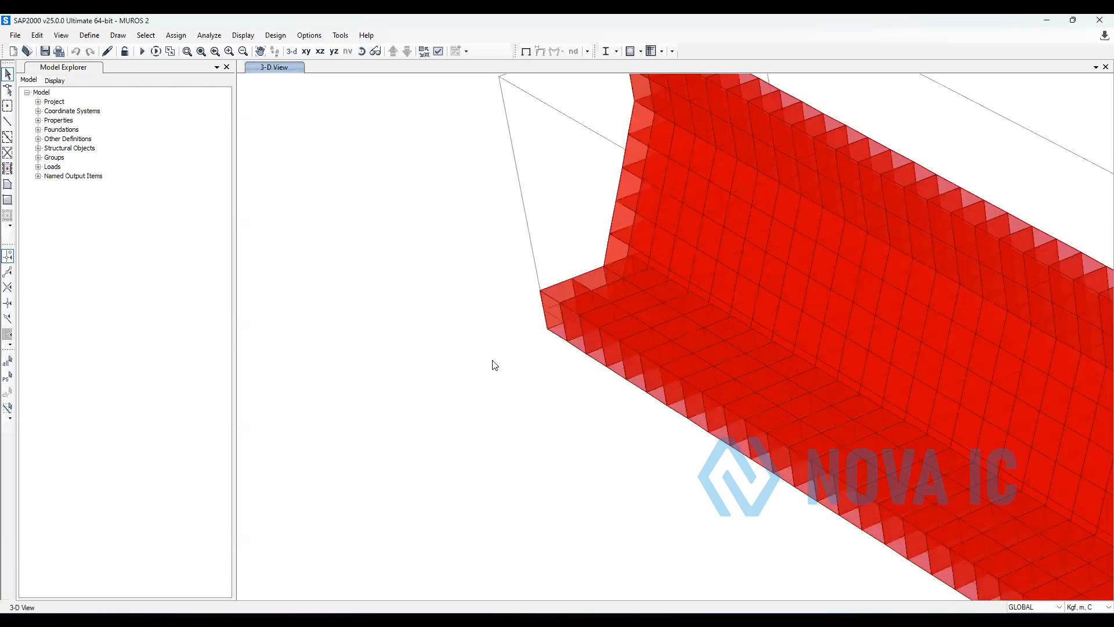
# Fit the extruded wall, orbit to face its end cross-section, and select a base slab area, clearing the selection
pyautogui.click(201, 51)
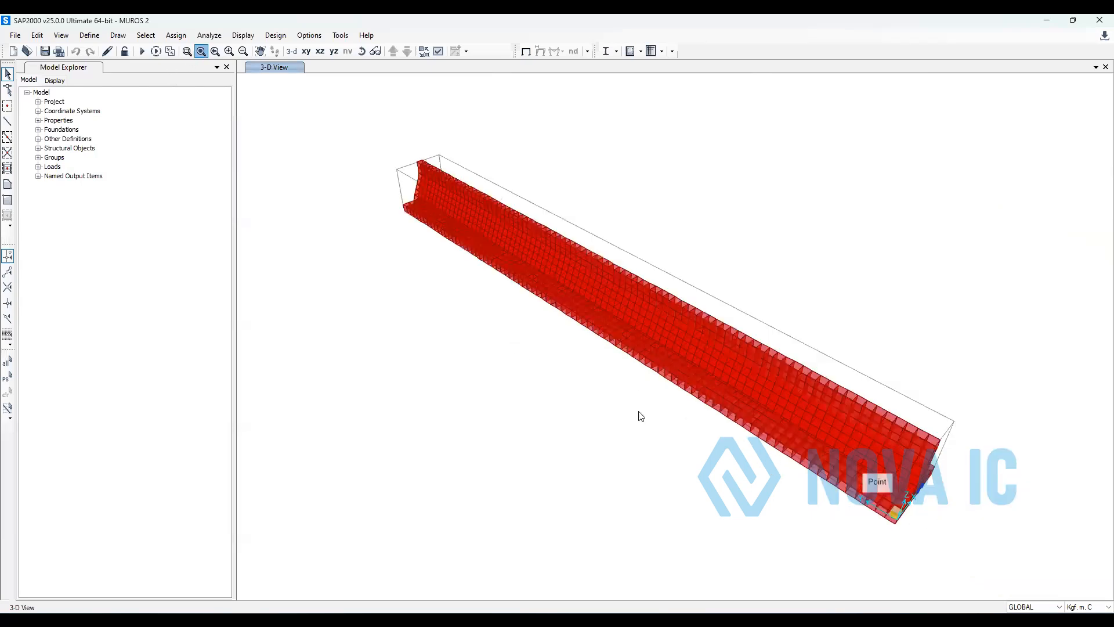
pyautogui.keyDown('shift'); pyautogui.moveTo(968, 549); pyautogui.dragTo(812, 485, button='middle'); pyautogui.keyUp('shift')
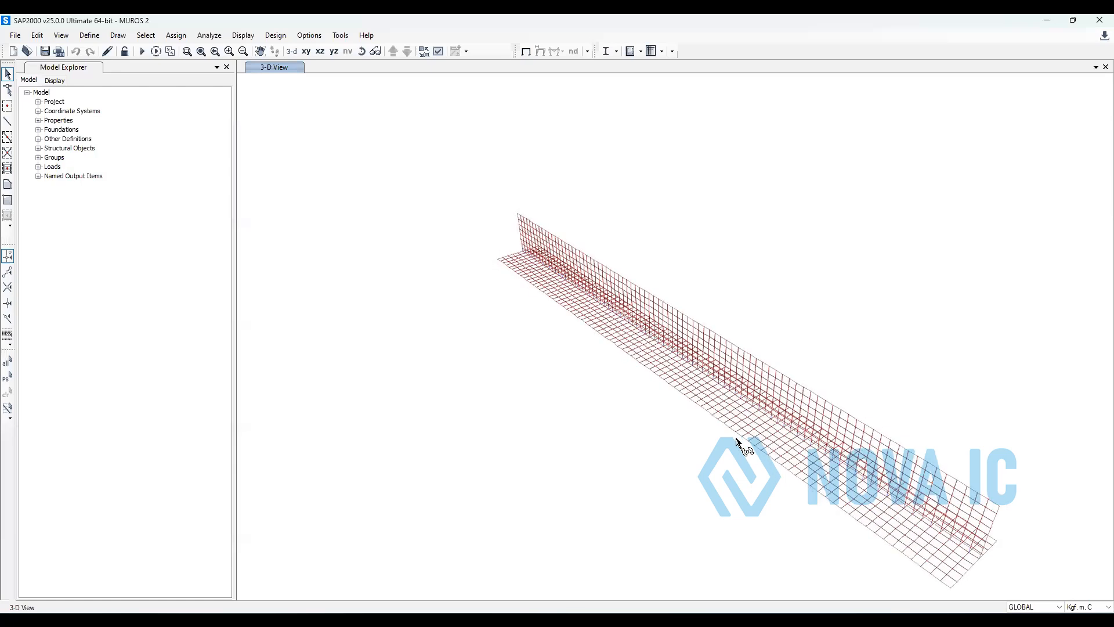
pyautogui.keyDown('shift'); pyautogui.moveTo(744, 442); pyautogui.dragTo(746, 442, button='middle'); pyautogui.keyUp('shift')
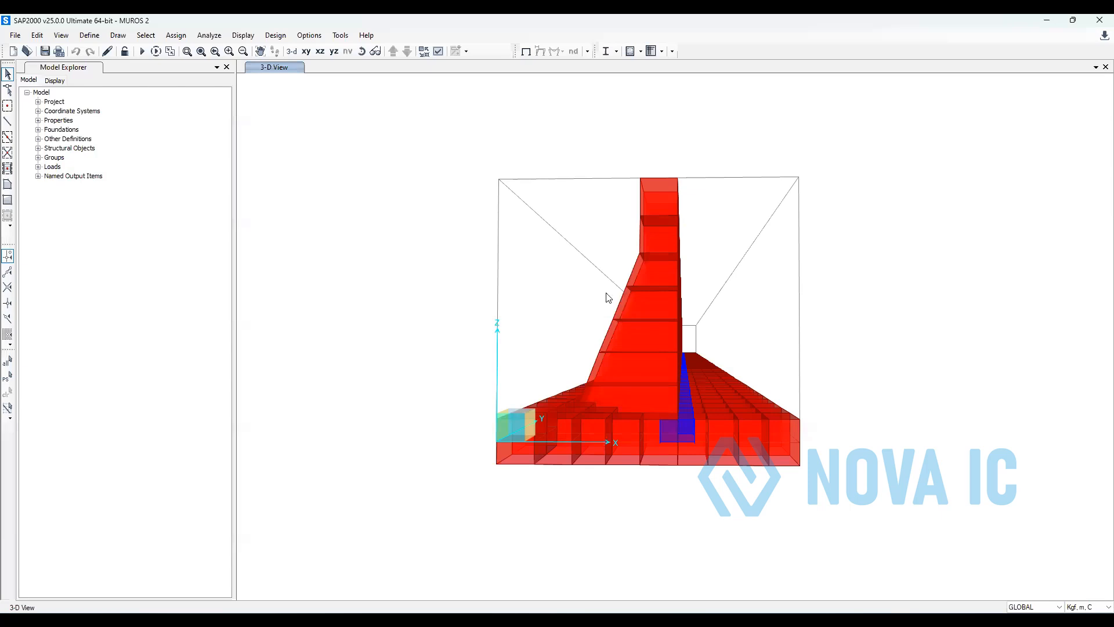
pyautogui.click(753, 443)
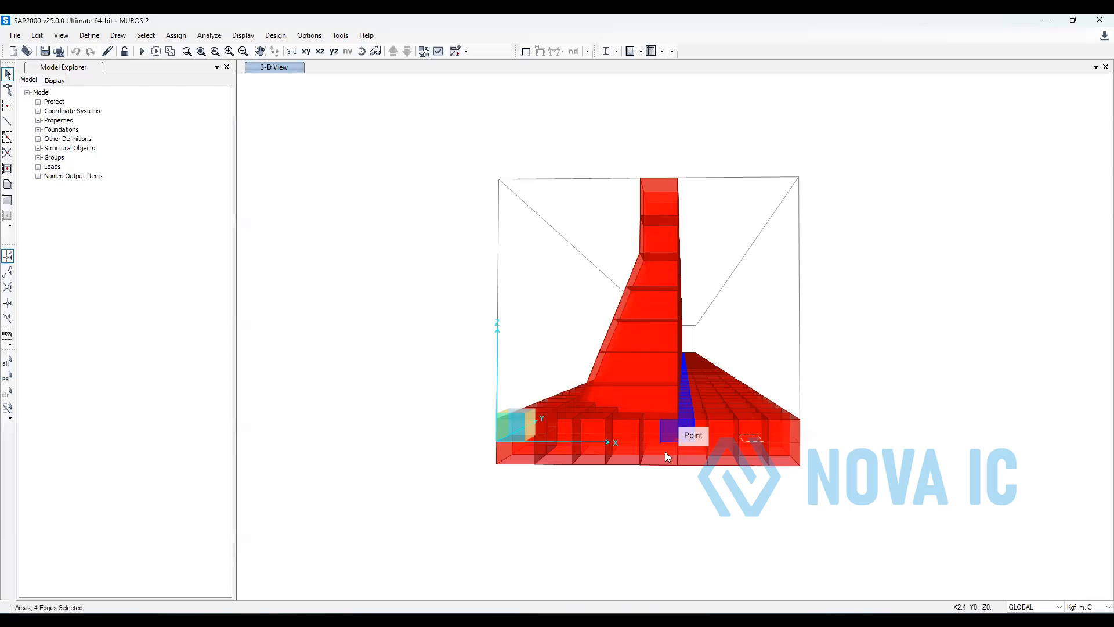
pyautogui.hotkey('ctrl', 'q')
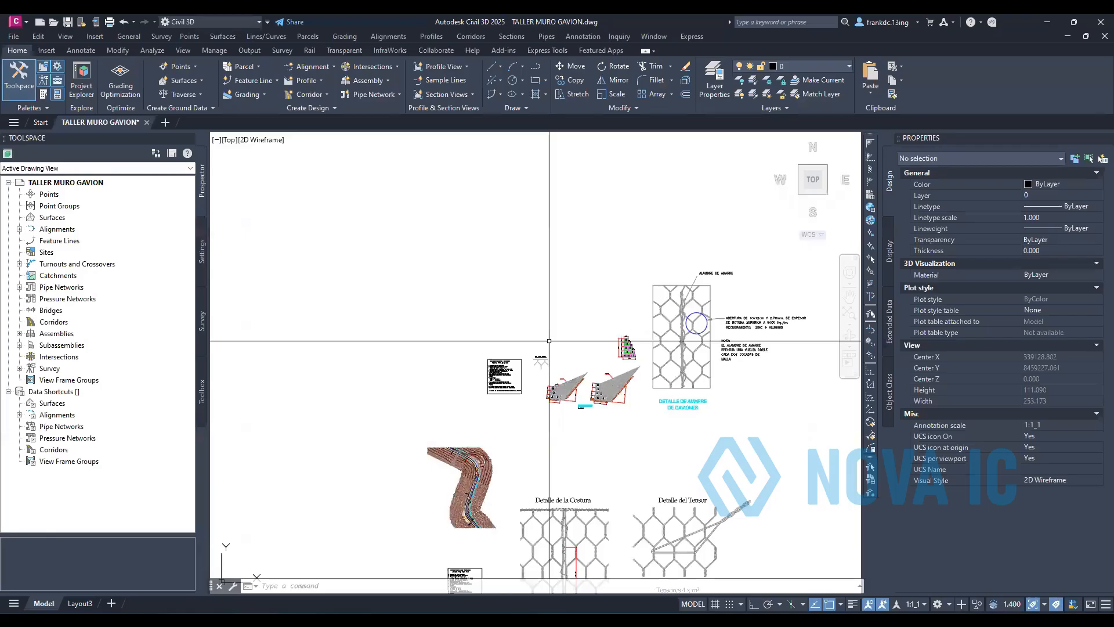
# Switch to the TALLER MURO GAVION drawing in Civil 3D and examine the gabion mesh, seam, tensor and tie-wire details and notes
pyautogui.scroll(-3, 523, 368)
pyautogui.scroll(5, 583, 349)
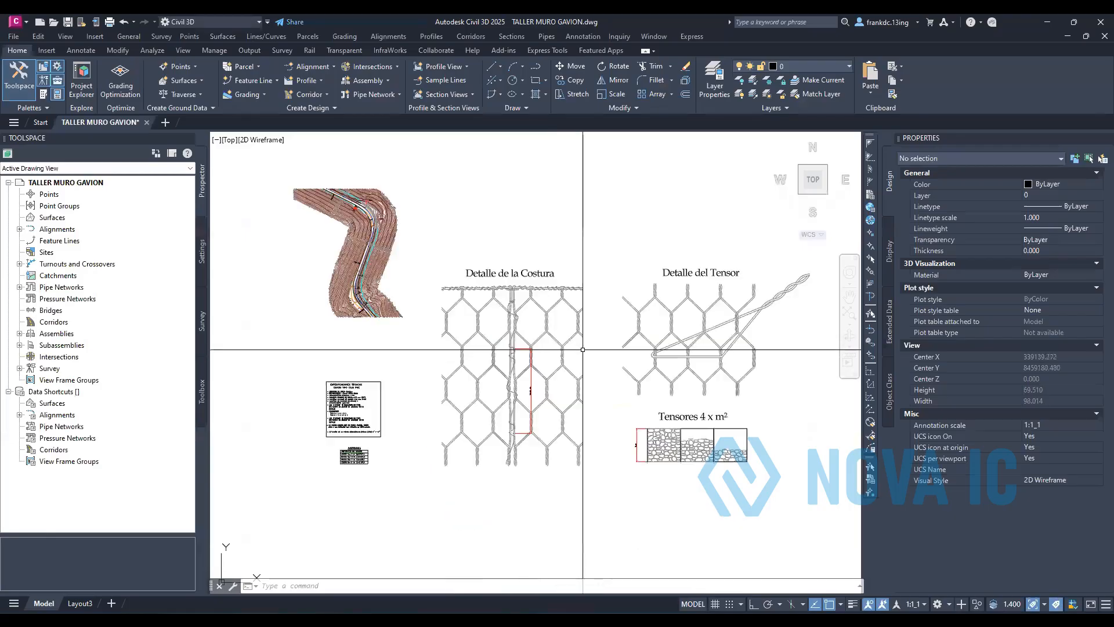
pyautogui.scroll(-4, 372, 470)
pyautogui.scroll(4, 513, 279)
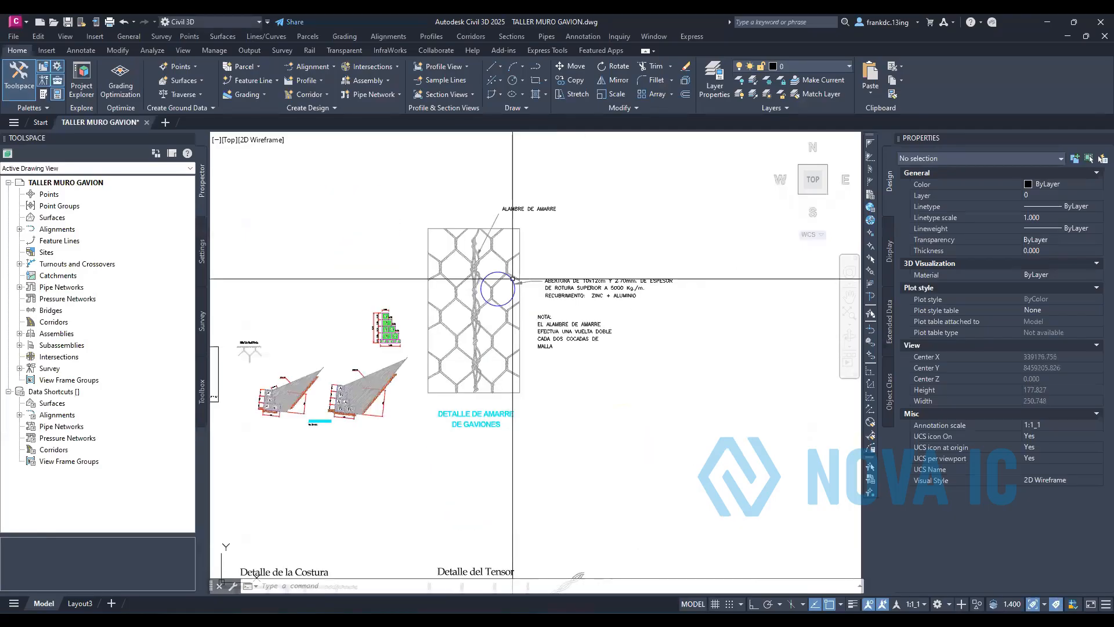
pyautogui.scroll(4, 495, 287)
pyautogui.scroll(-4, 421, 332)
pyautogui.scroll(5, 555, 326)
pyautogui.doubleClick(527, 370)
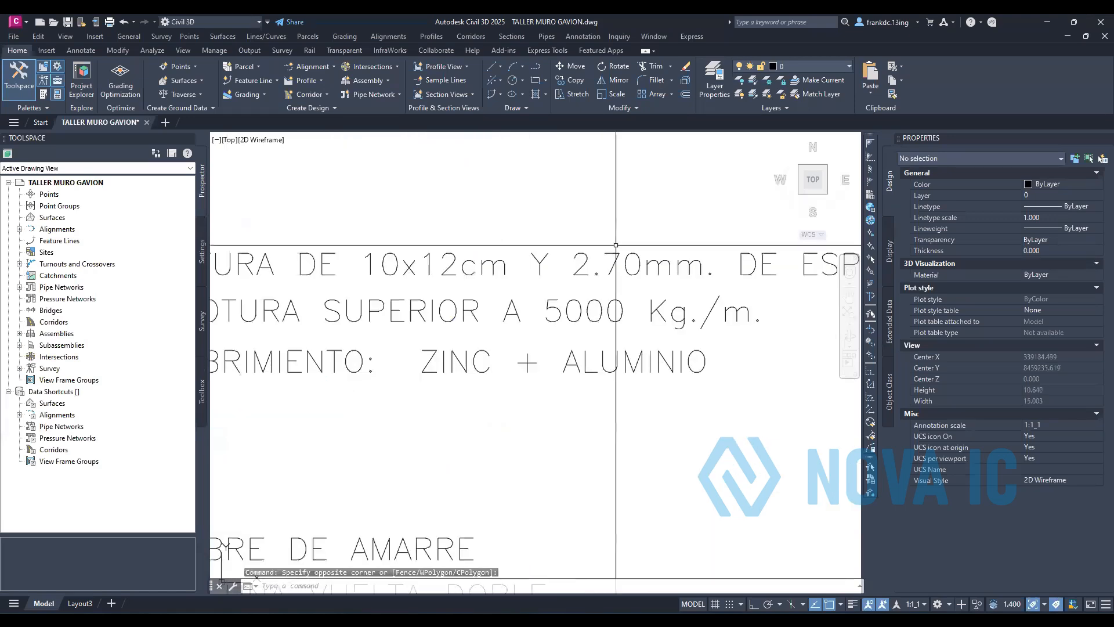
pyautogui.scroll(-3, 612, 287)
pyautogui.scroll(2, 519, 325)
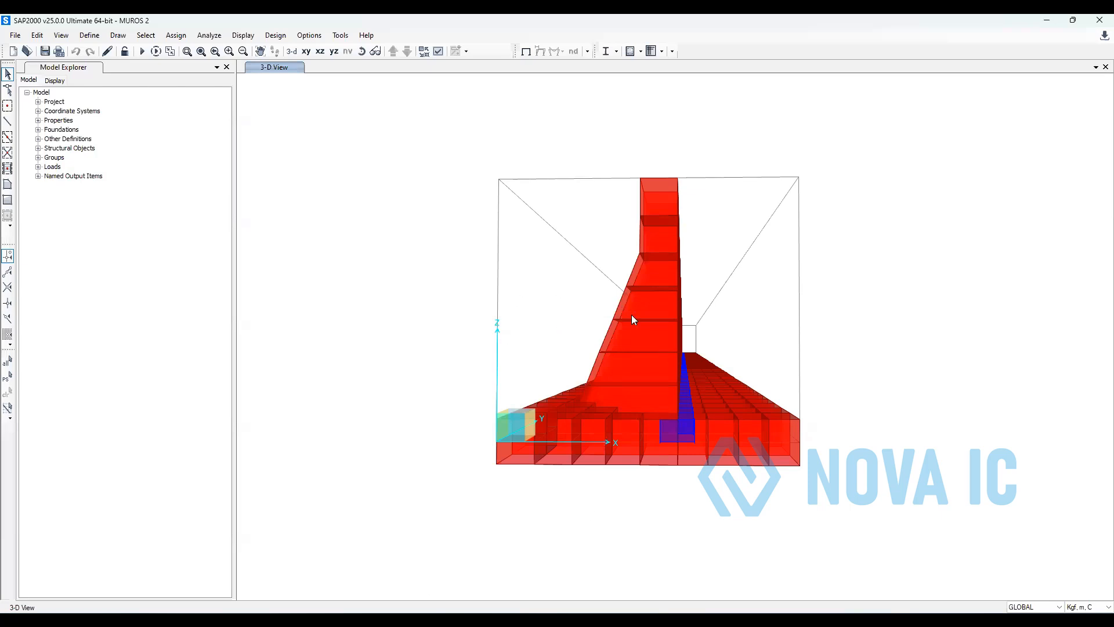
# Switch to the ANALISIS SISMICO worksheet in Mathcad Prime and review its seismic parameters through the static coefficient calculation
pyautogui.hotkey('alt', 'Tab')
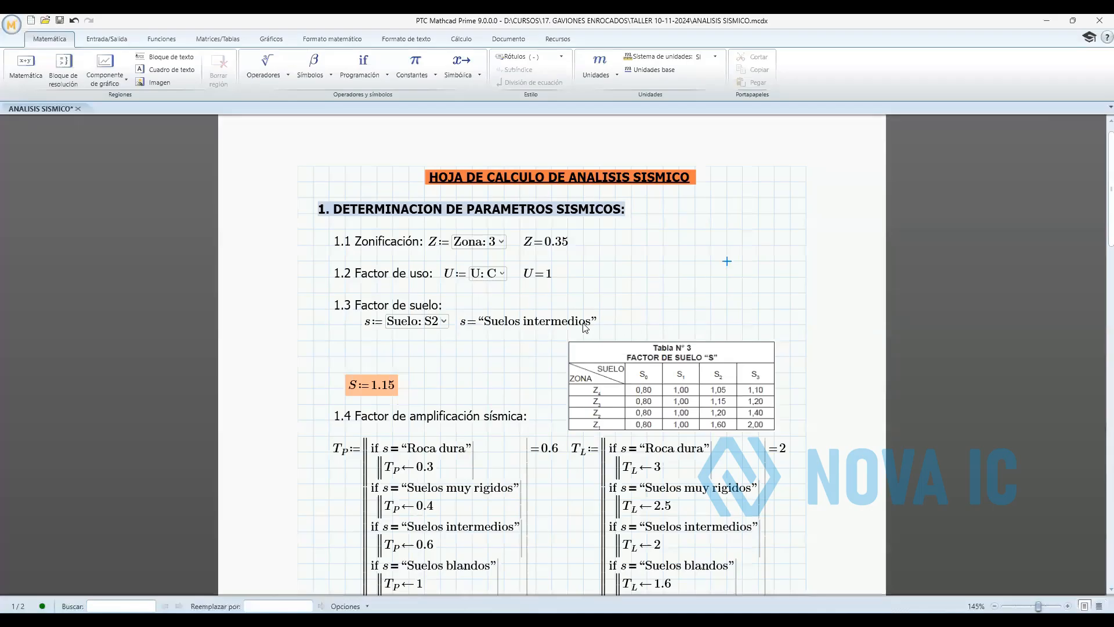
pyautogui.scroll(-8, 781, 427)
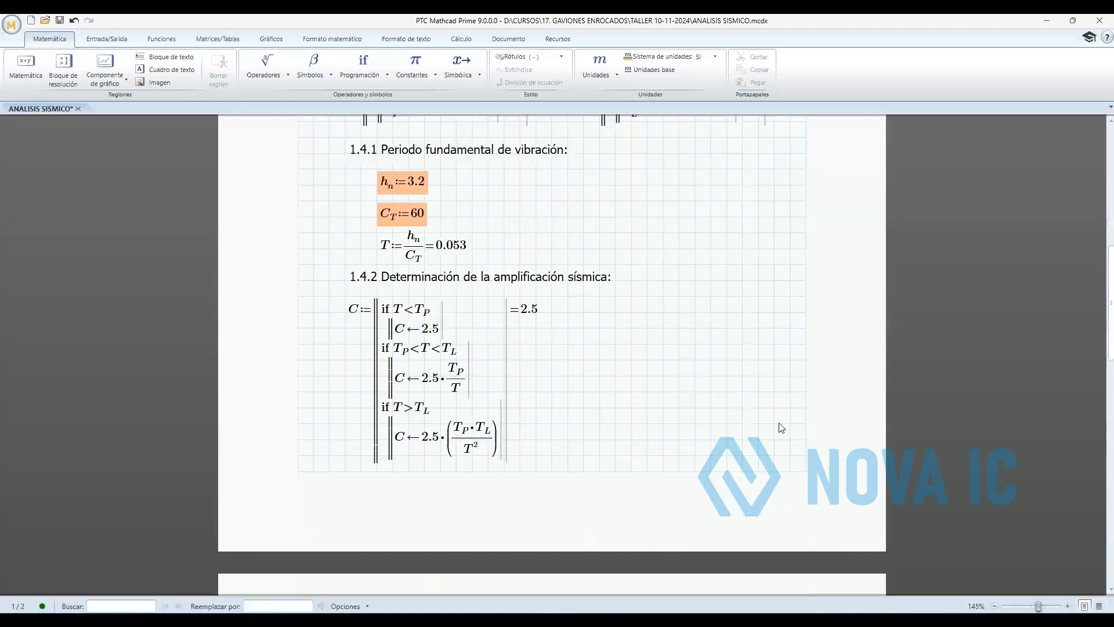
pyautogui.scroll(2, 591, 373)
pyautogui.scroll(-5, 589, 388)
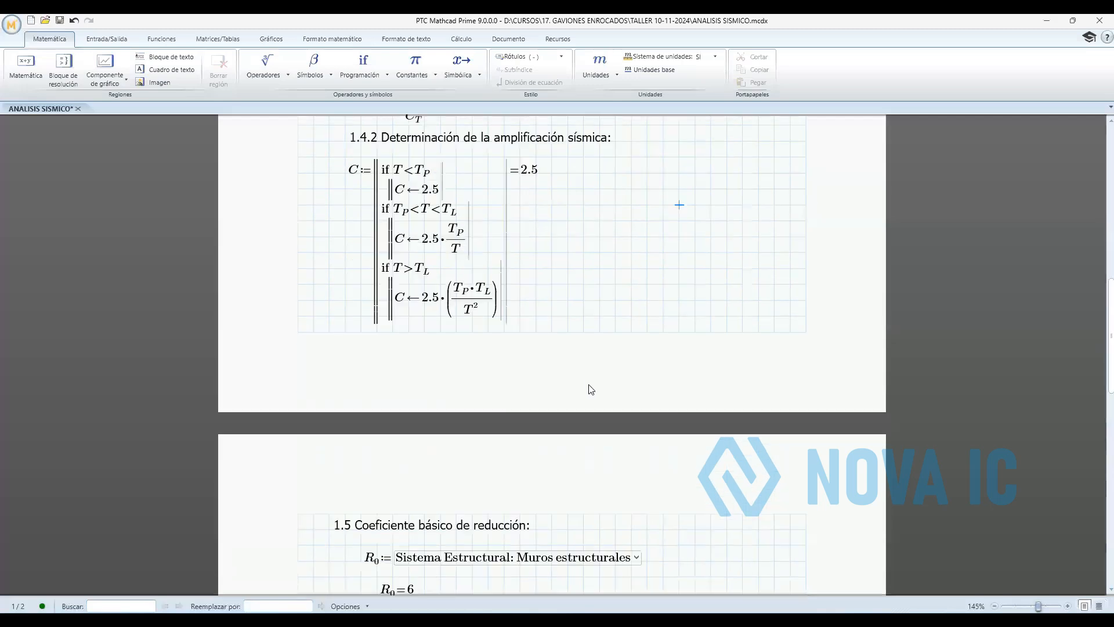
pyautogui.scroll(-7, 465, 504)
pyautogui.click(457, 490)
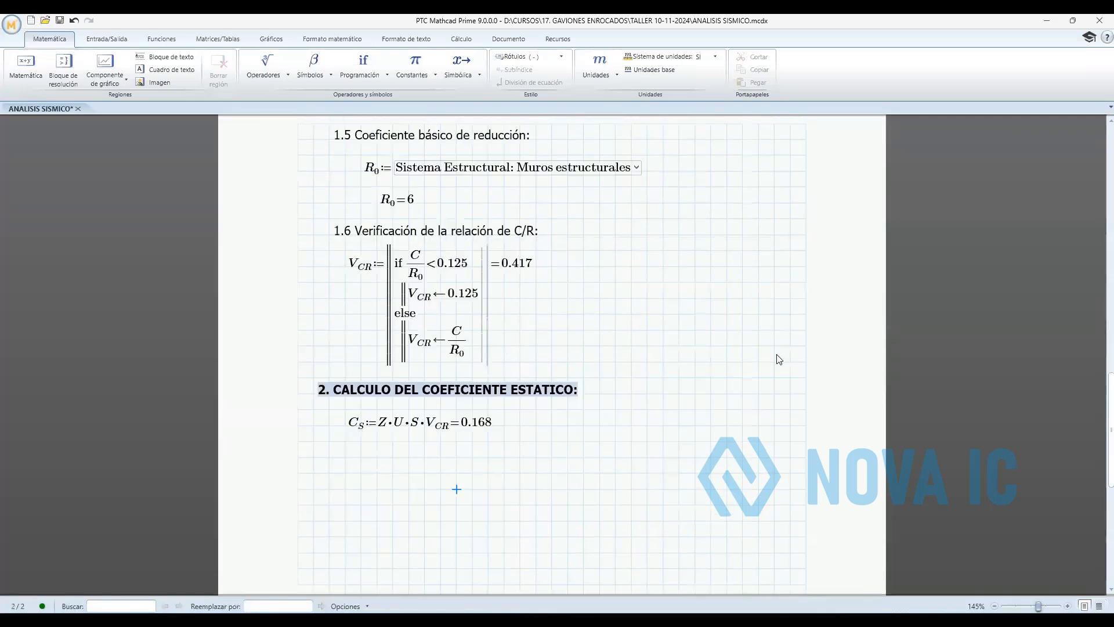
# Return to SAP2000 and inspect the extruded wall's end cross-section and base key from several 3-D angles
pyautogui.hotkey('alt', 'Tab')
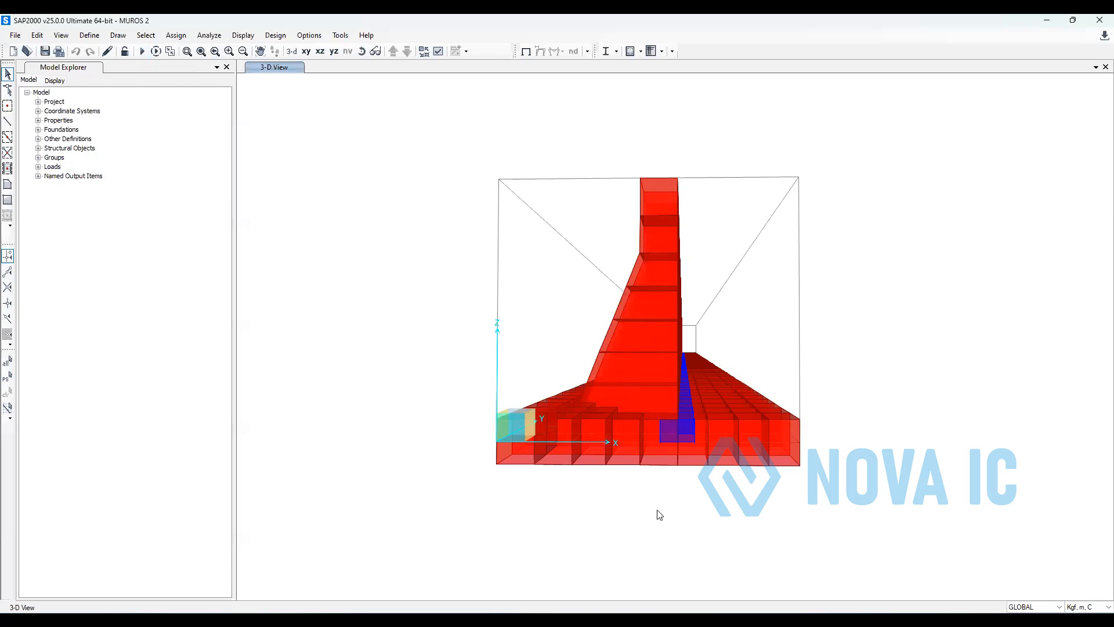
pyautogui.keyDown('shift'); pyautogui.moveTo(655, 509); pyautogui.dragTo(651, 510, button='middle'); pyautogui.keyUp('shift')
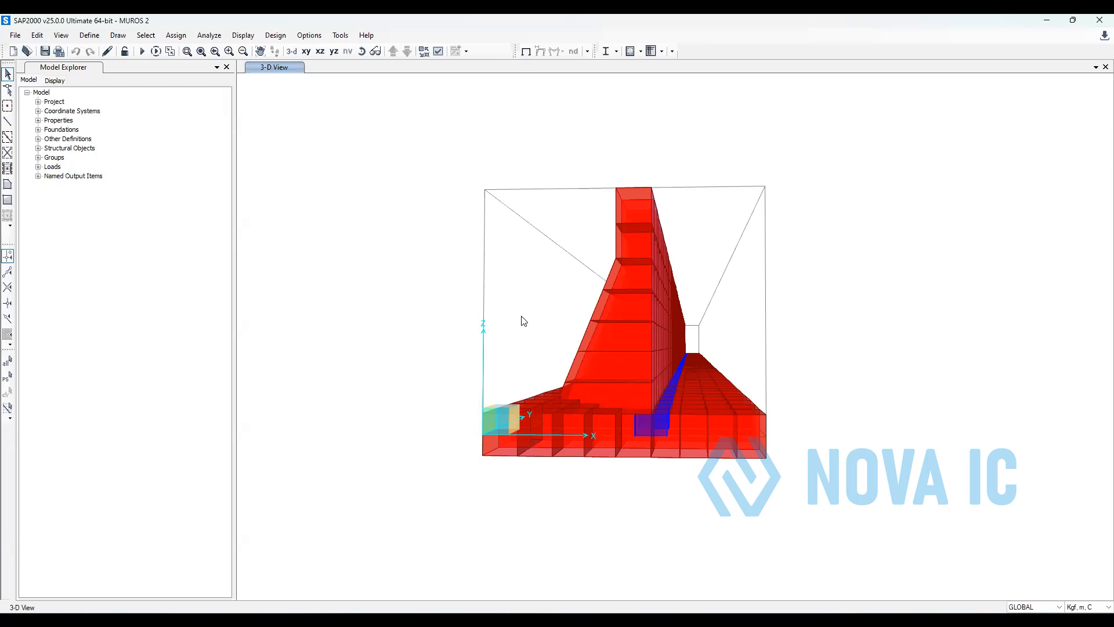
pyautogui.moveTo(522, 356); pyautogui.dragTo(529, 375)
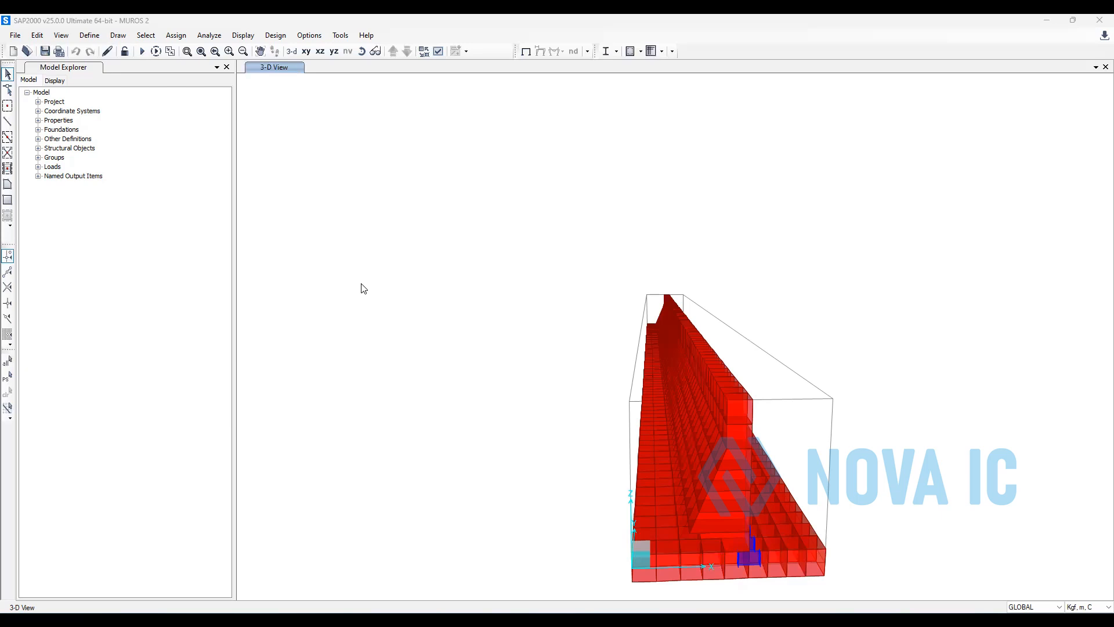
pyautogui.click(722, 594)
pyautogui.scroll(3, 728, 590)
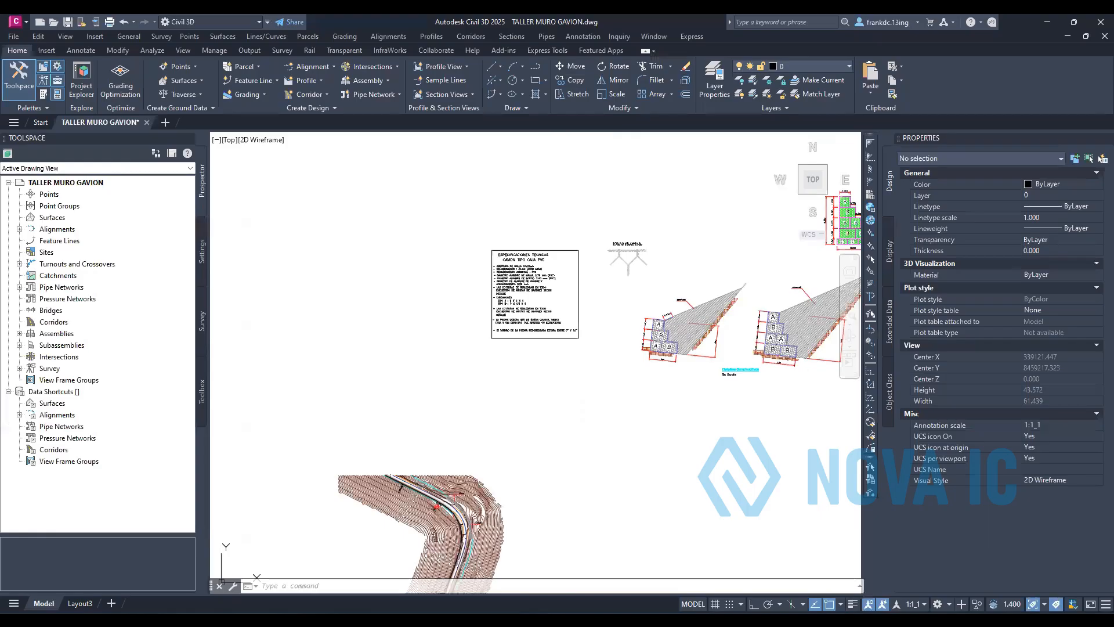
pyautogui.click(712, 443)
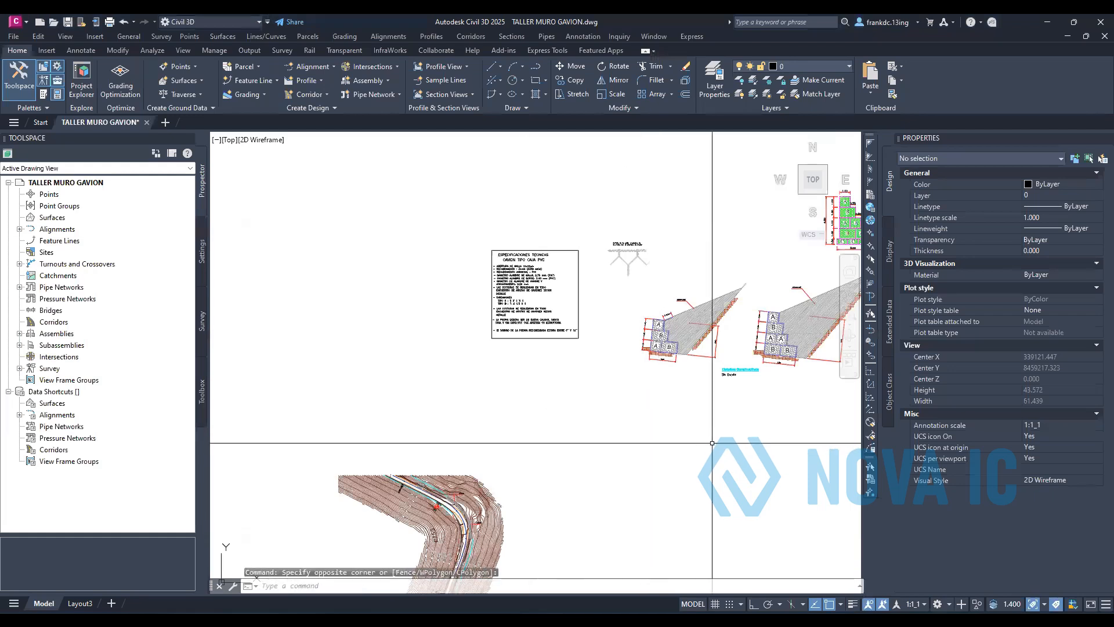
pyautogui.click(643, 439)
pyautogui.click(642, 439)
pyautogui.click(603, 415)
pyautogui.click(600, 413)
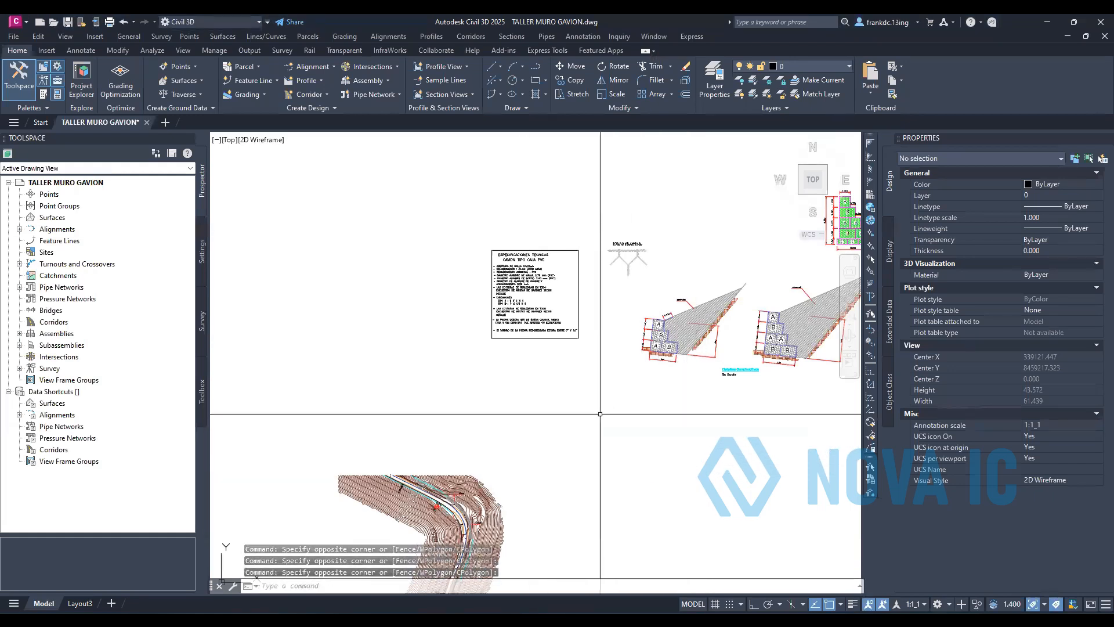
pyautogui.click(688, 450)
pyautogui.click(688, 449)
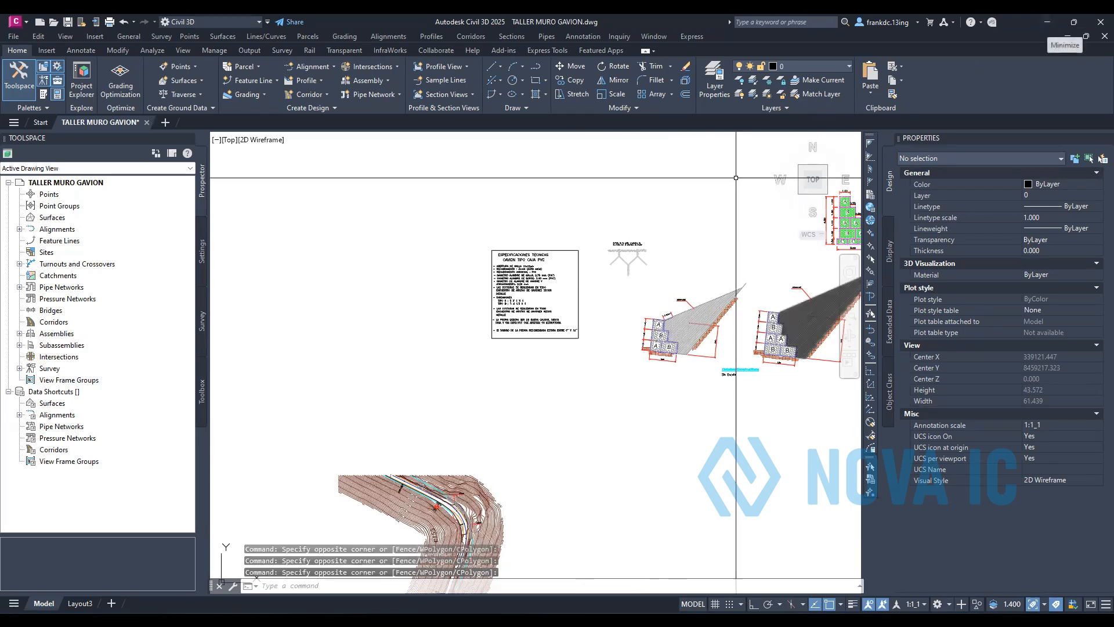
pyautogui.click(423, 393)
pyautogui.click(380, 342)
pyautogui.click(418, 387)
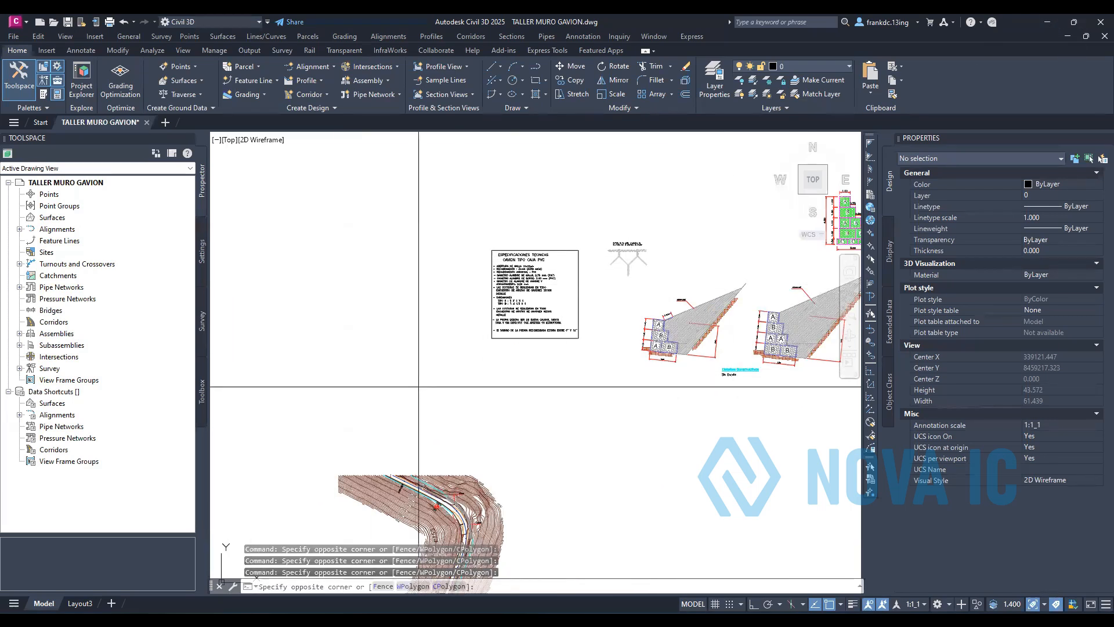
pyautogui.click(418, 386)
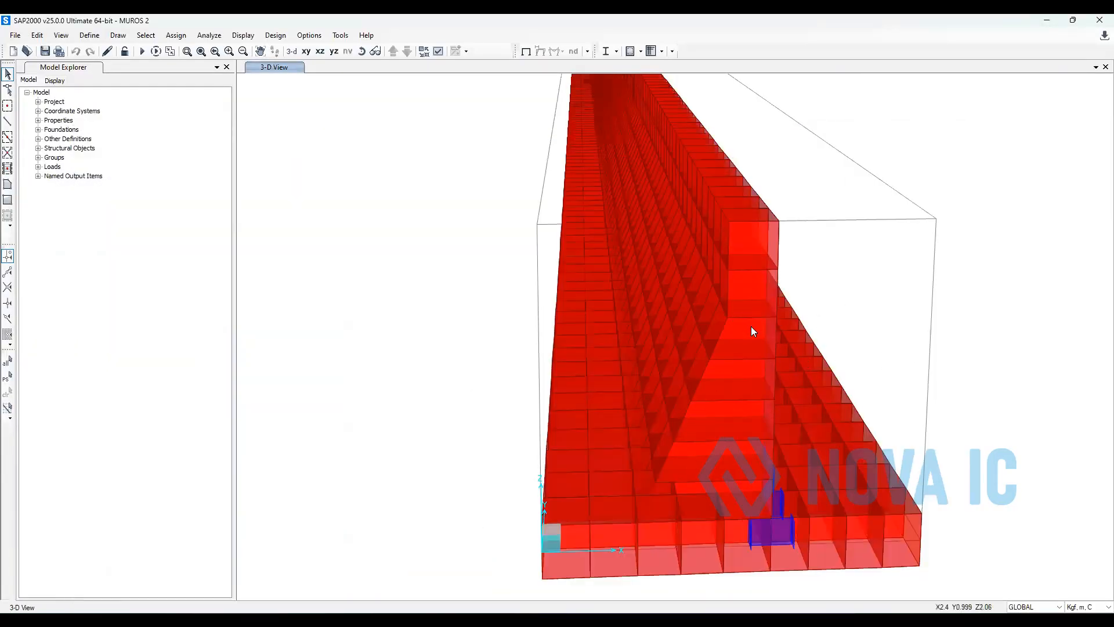
# In SAP2000, select points on the stem, clear them, and select a point and an area on the base slab behind the stem
pyautogui.click(748, 340)
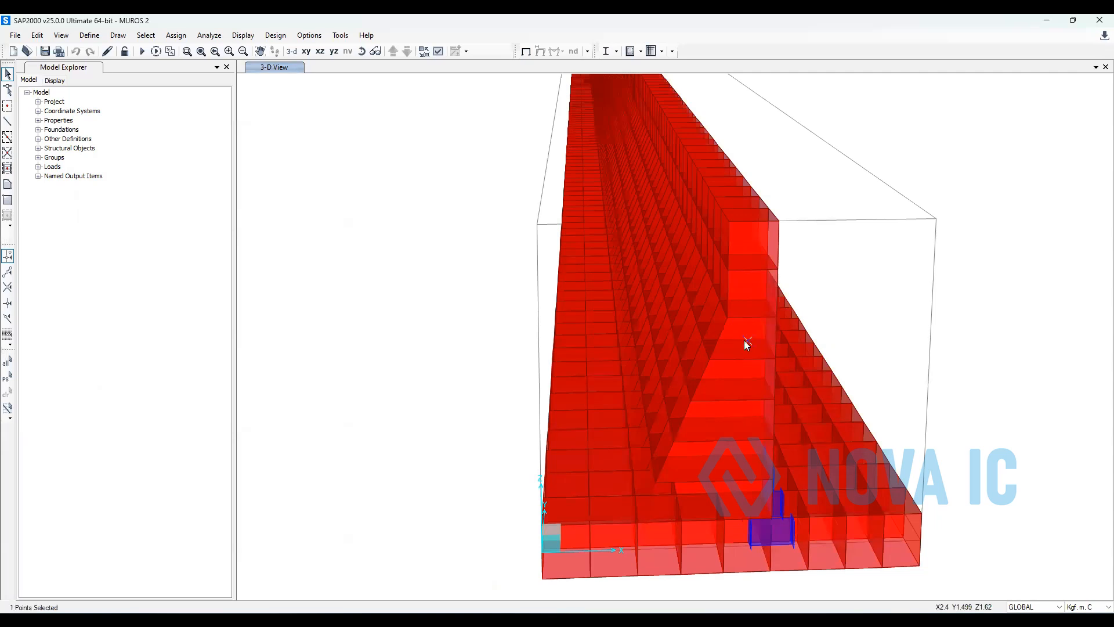
pyautogui.click(740, 291)
pyautogui.hotkey('ctrl', 'q')
pyautogui.click(867, 512)
pyautogui.click(794, 401)
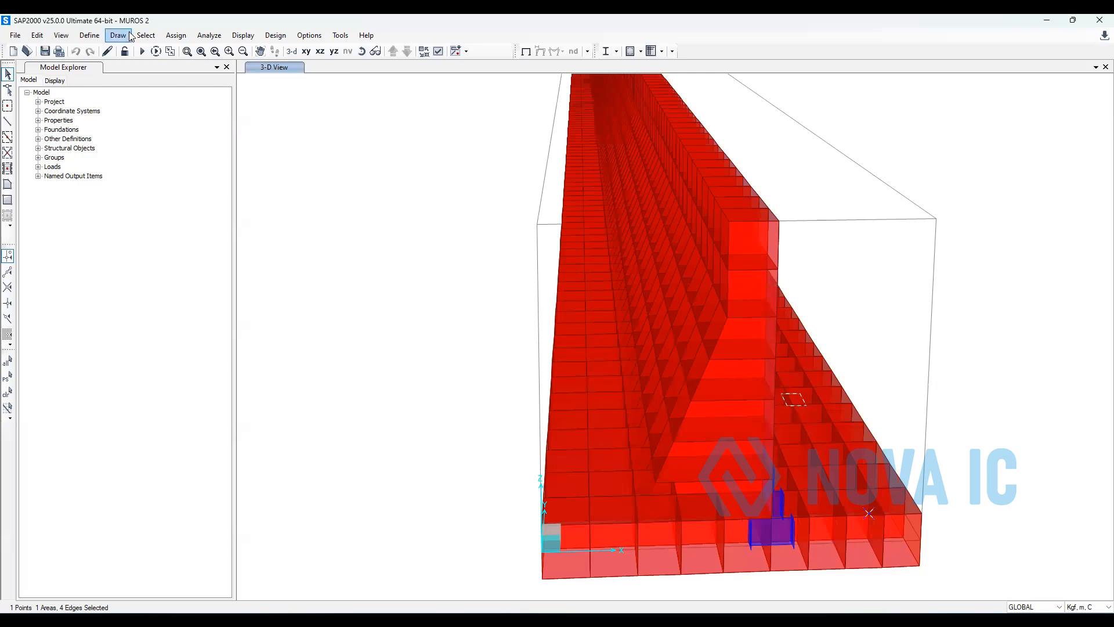
# Review the defined load cases, including CM, ET, PS, SY, DX and DY, and leave their definitions unedited
pyautogui.click(89, 36)
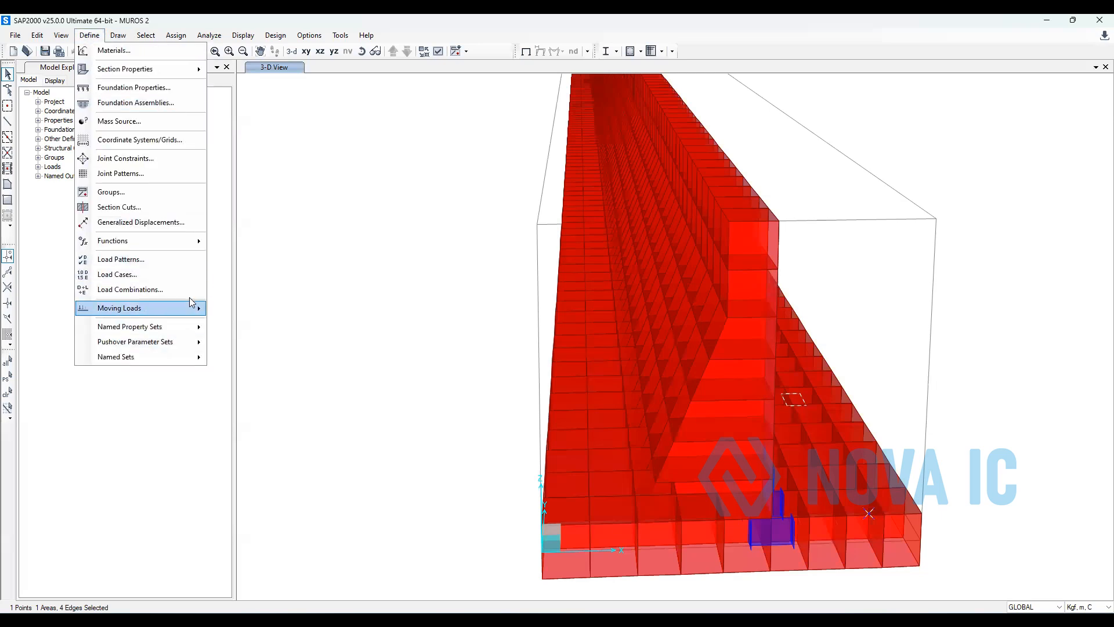
pyautogui.click(126, 275)
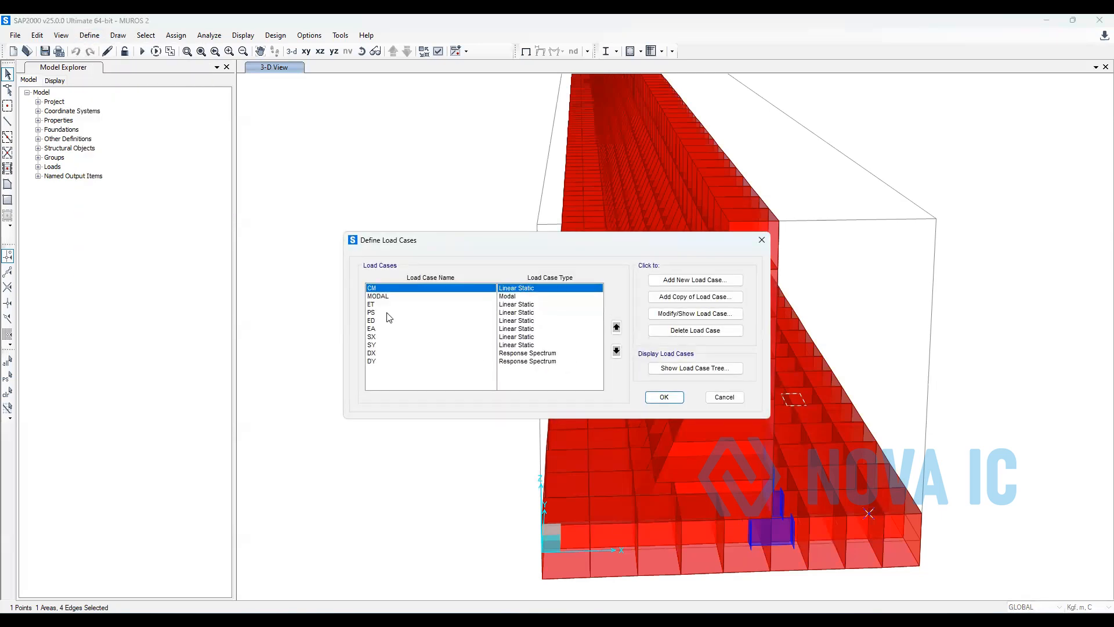
pyautogui.click(372, 321)
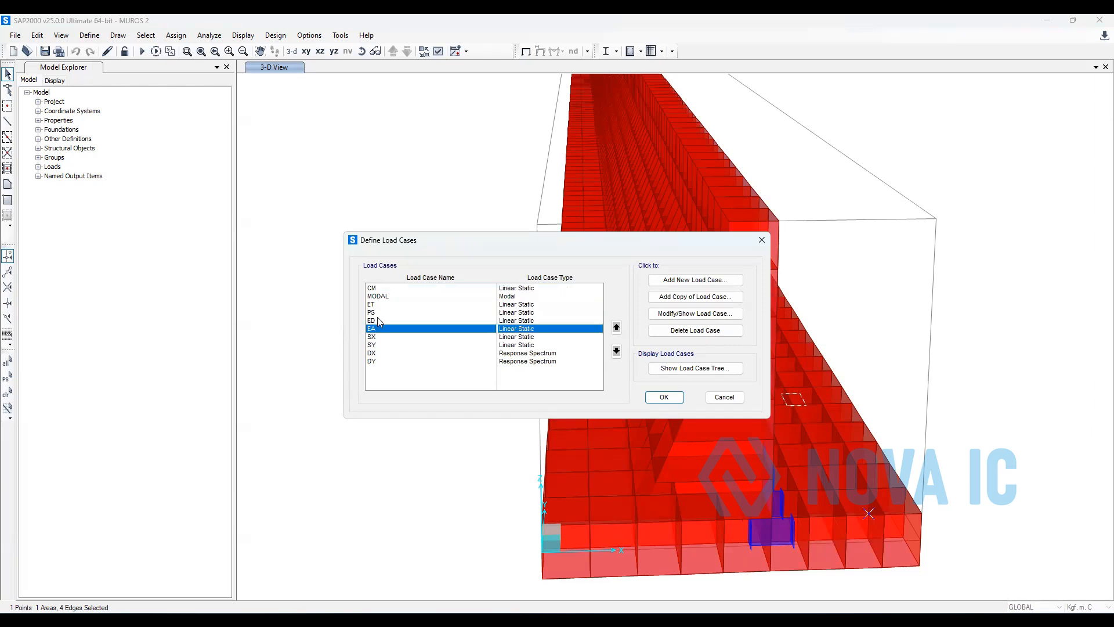
pyautogui.click(374, 314)
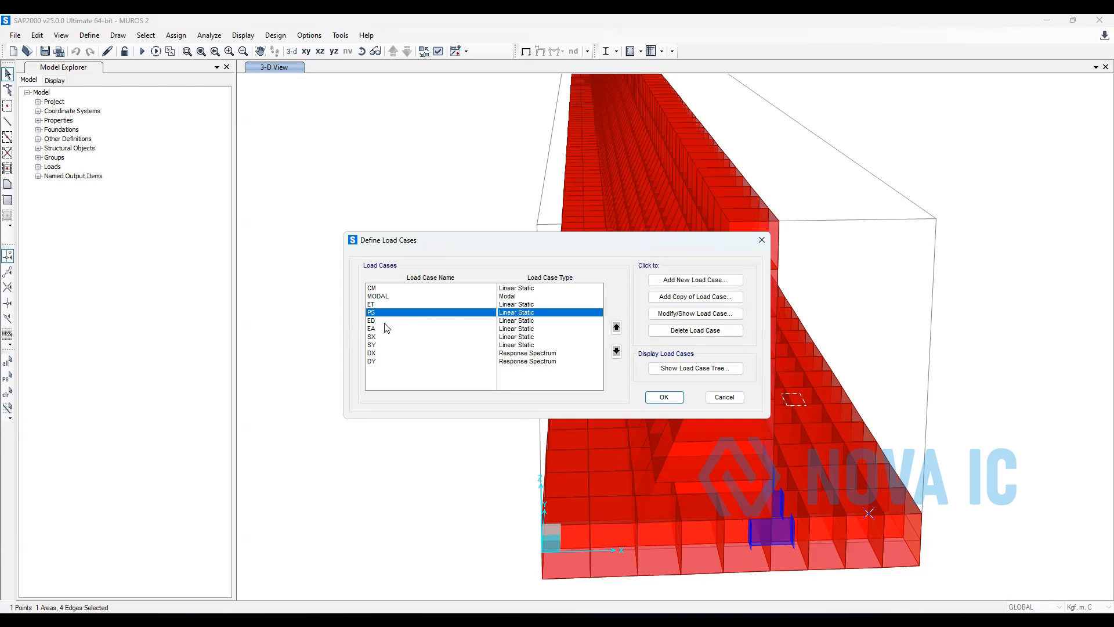
pyautogui.click(372, 337)
pyautogui.click(370, 346)
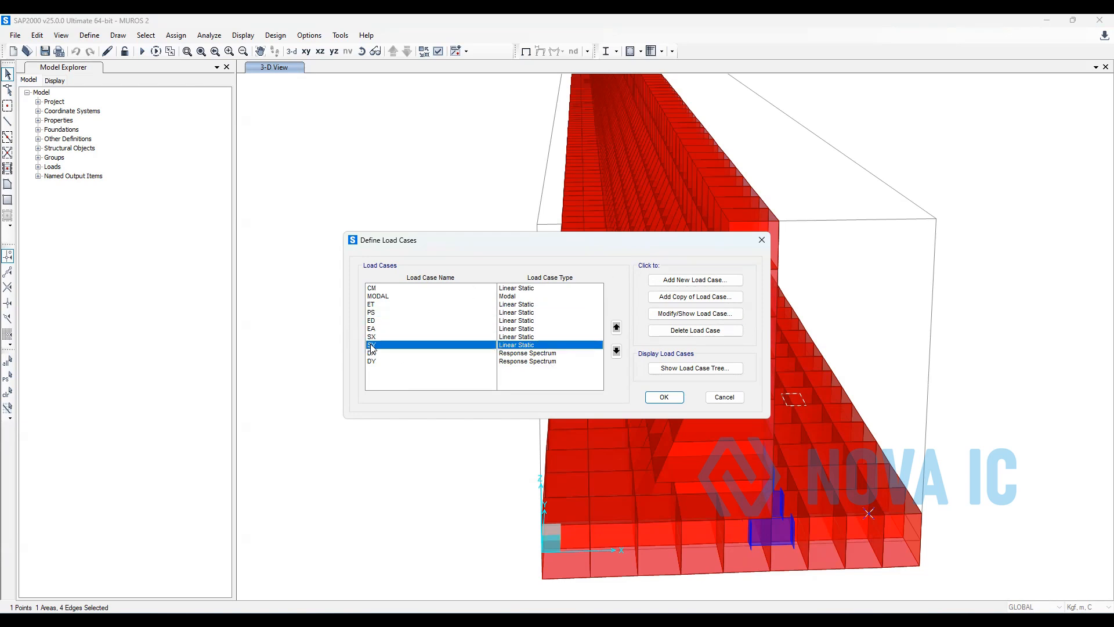
pyautogui.click(378, 354)
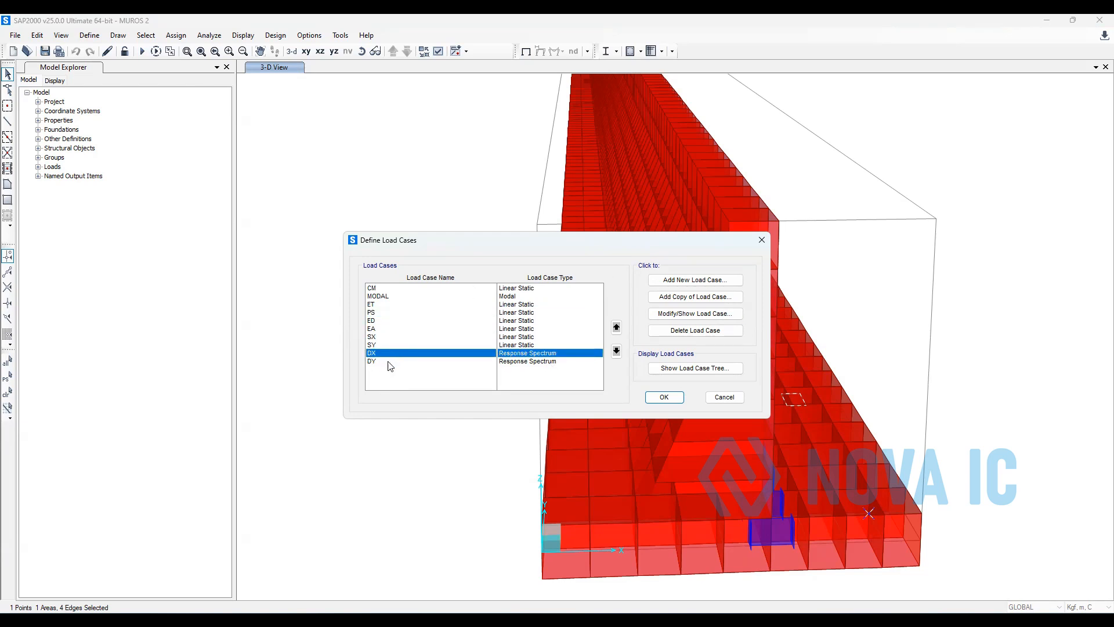
pyautogui.click(378, 361)
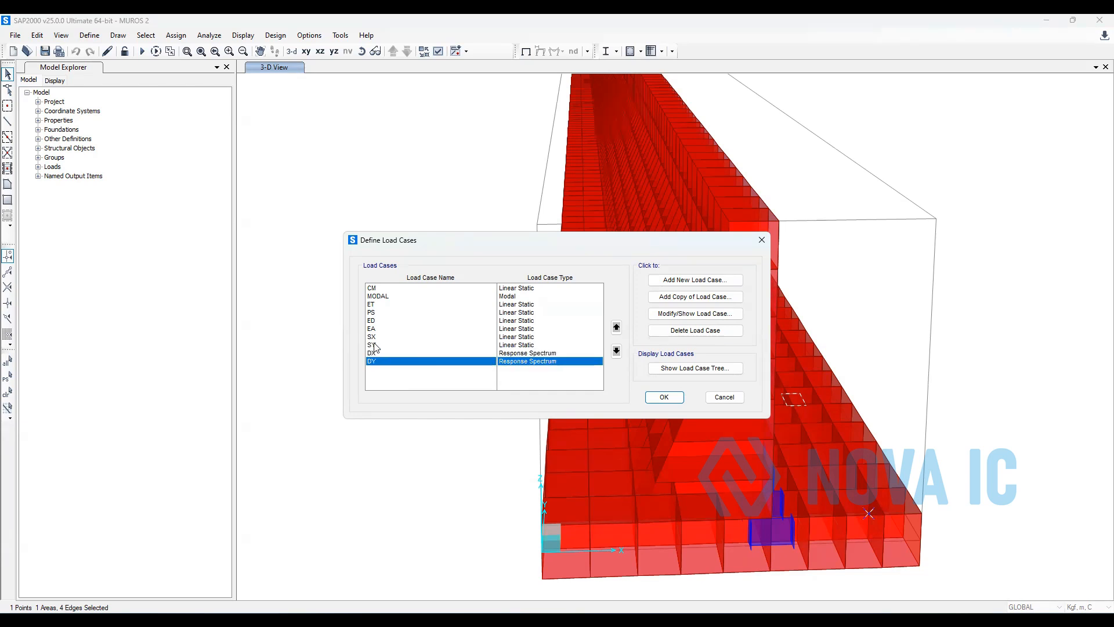
pyautogui.click(377, 290)
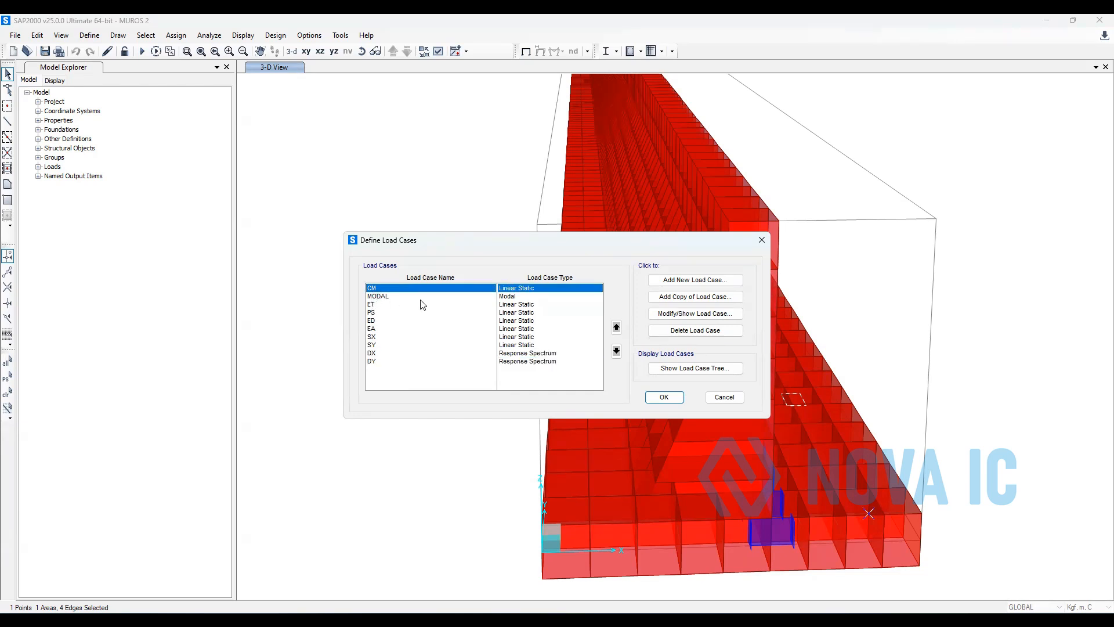
pyautogui.click(374, 313)
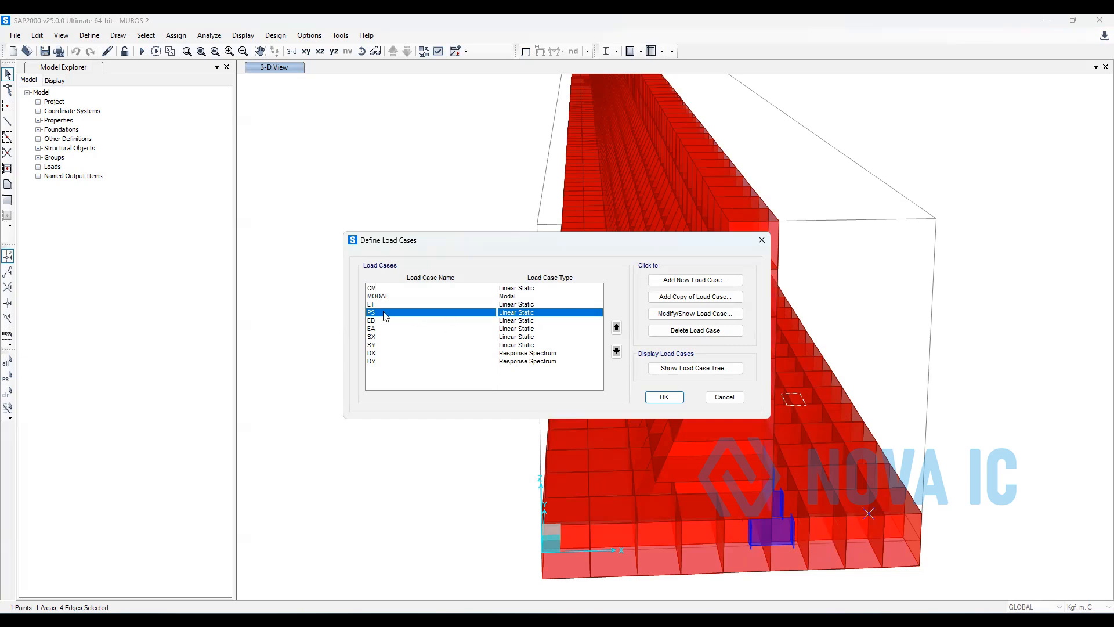
pyautogui.click(369, 304)
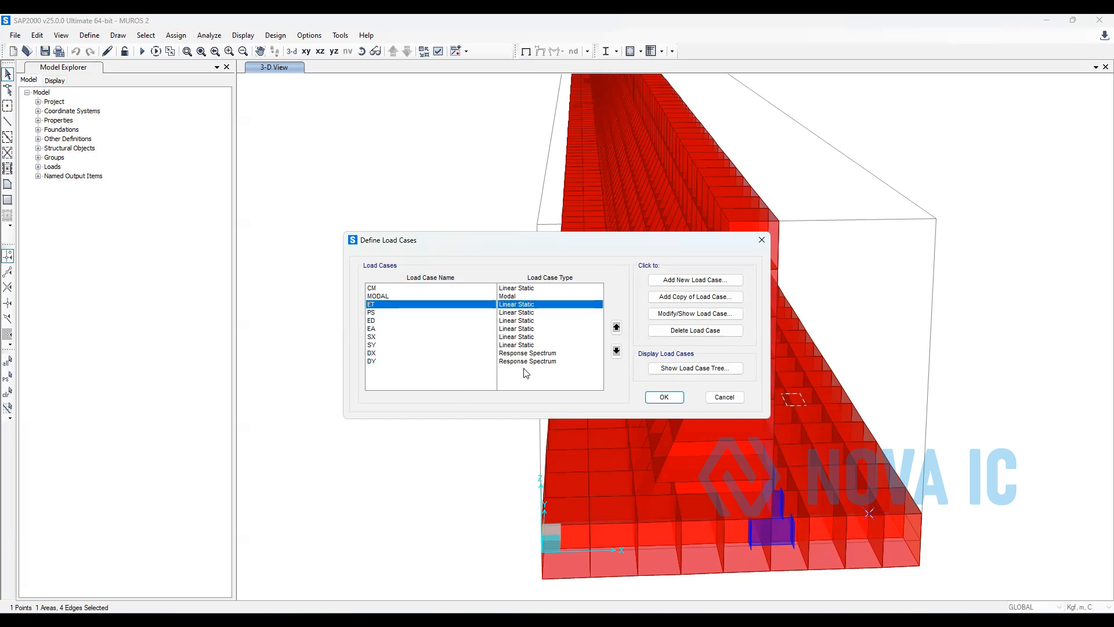
pyautogui.click(720, 399)
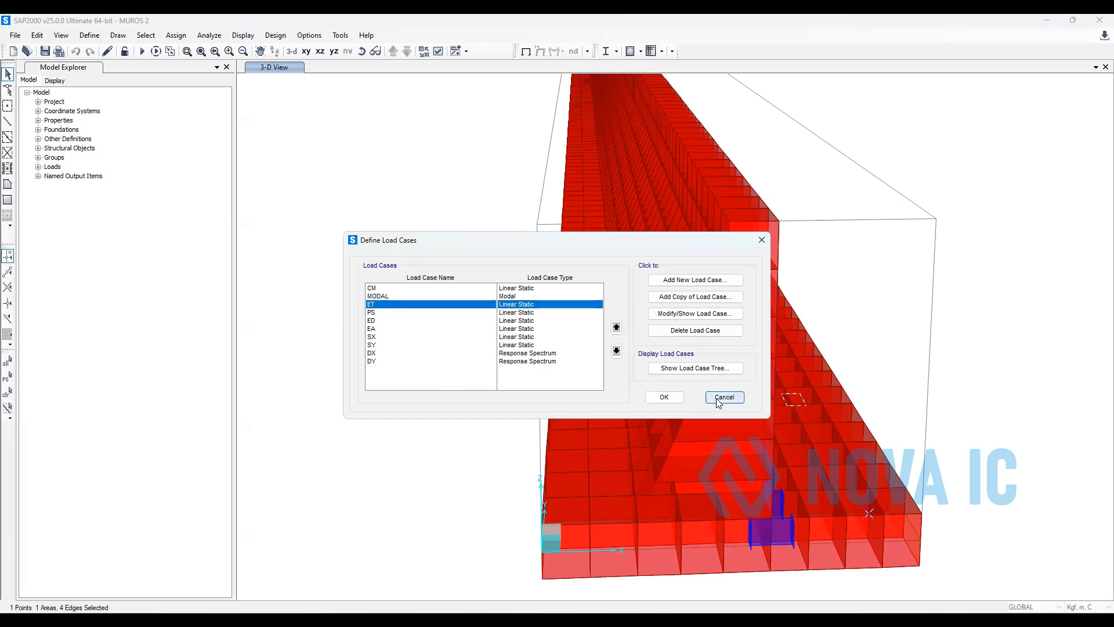
# Review the defined load combinations COMB1, COMB2 and SERVICIO against the wall model, and close the list without edits
pyautogui.click(89, 35)
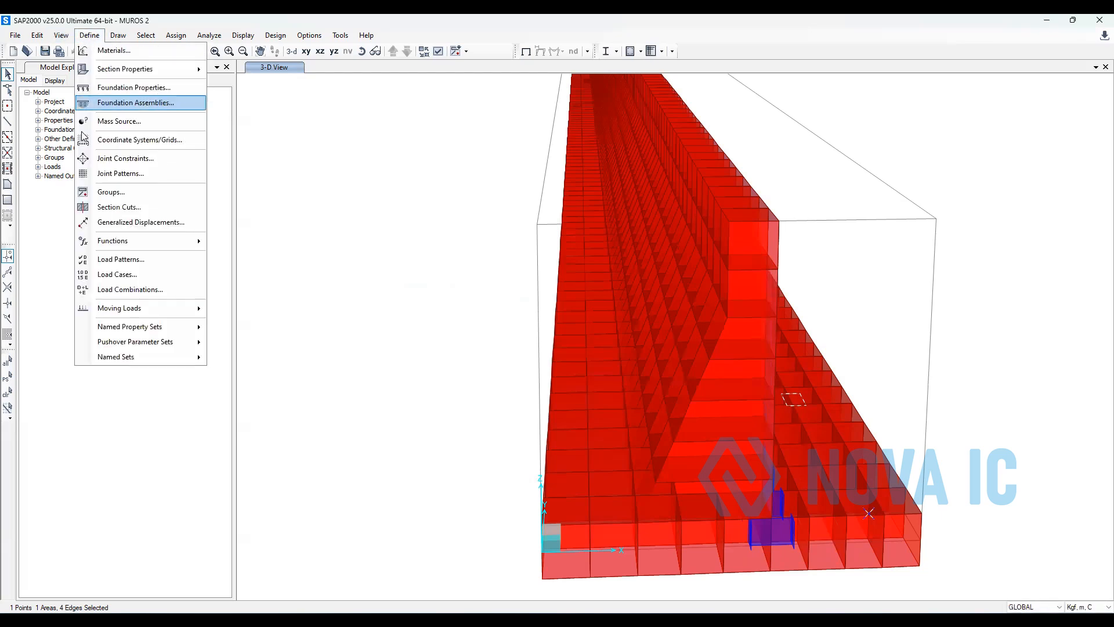
pyautogui.click(131, 289)
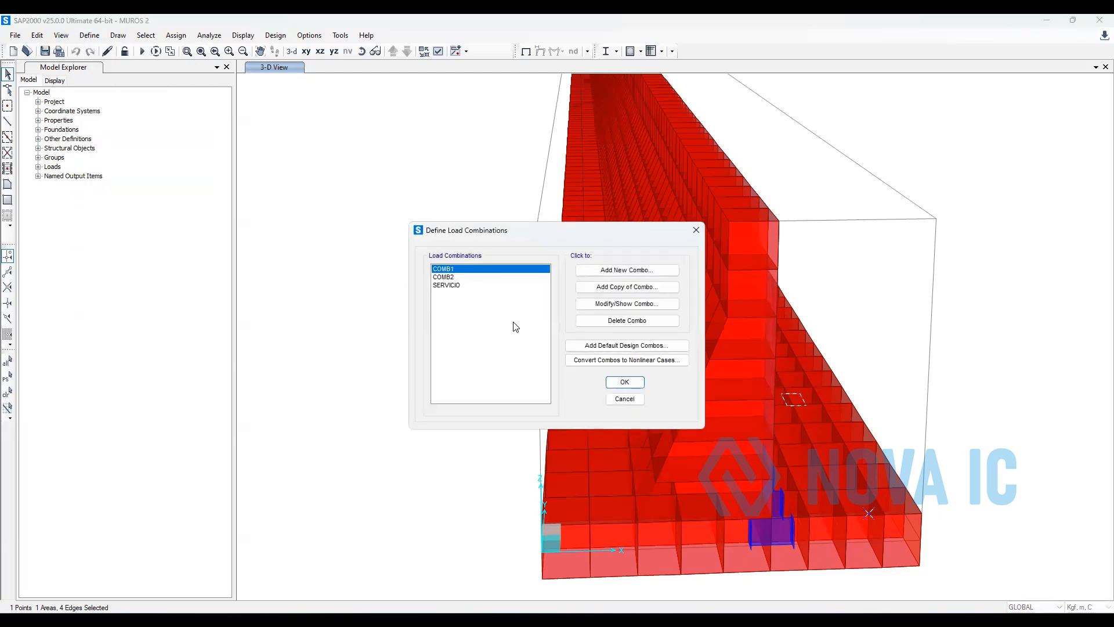
pyautogui.click(448, 285)
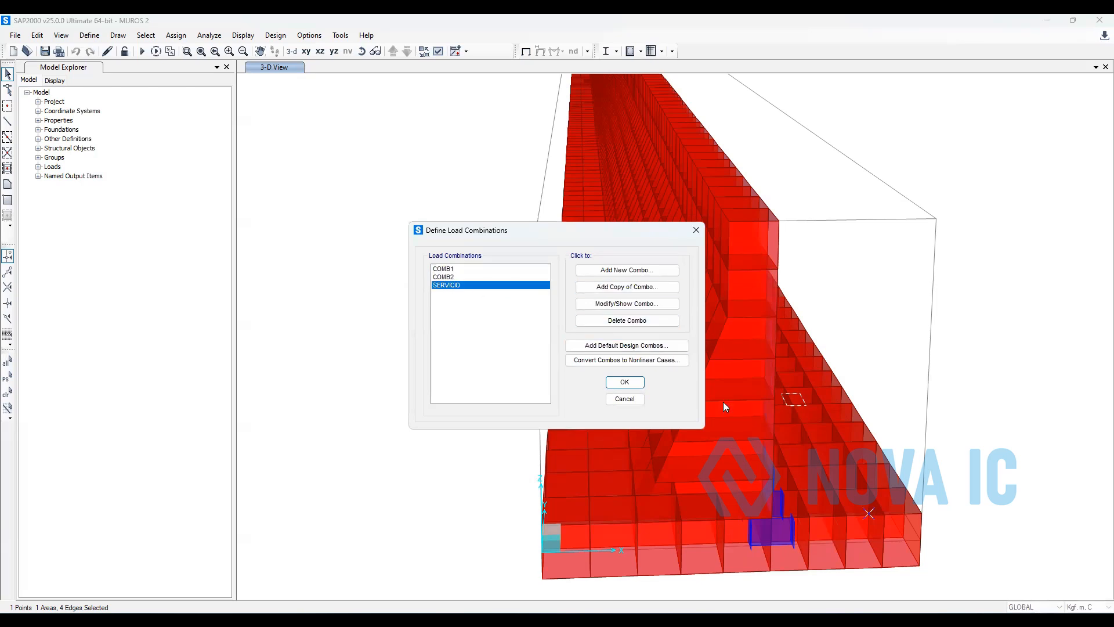
pyautogui.moveTo(529, 236); pyautogui.dragTo(297, 241)
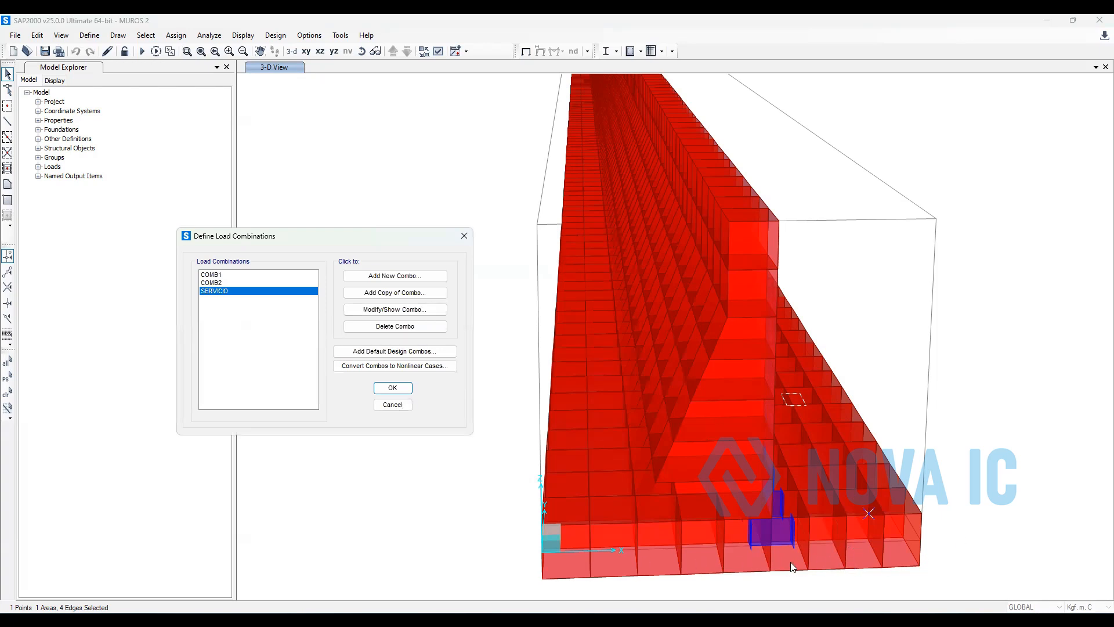
pyautogui.click(393, 405)
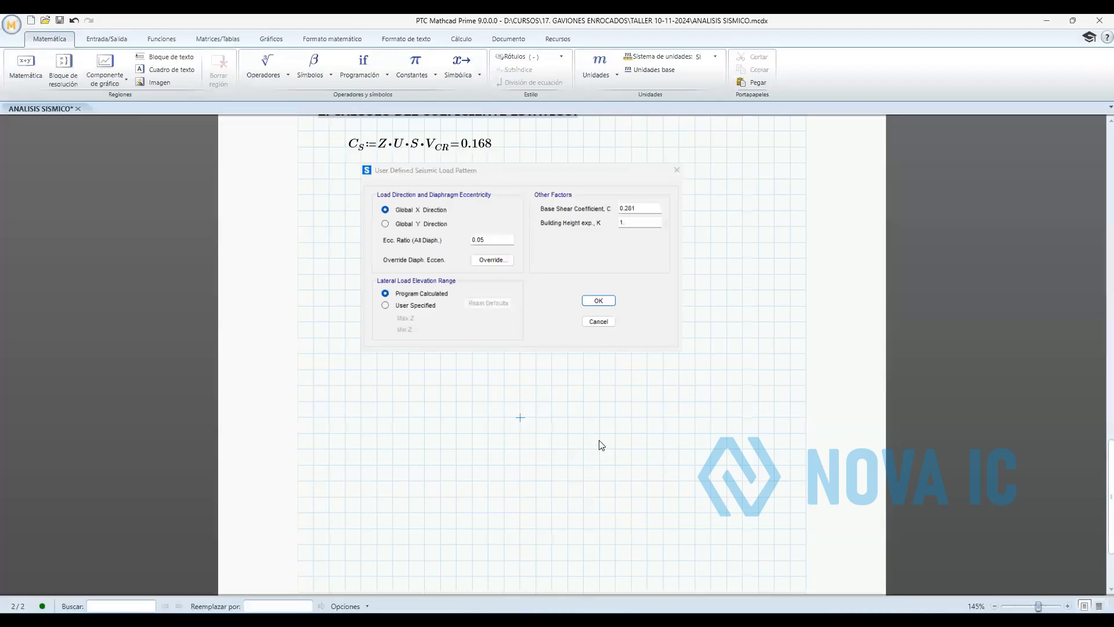
# Switch to the ANALISIS SISMICO worksheet in Mathcad Prime and review the soil factor, seismic amplification and static coefficient sections
pyautogui.scroll(10, 586, 512)
pyautogui.scroll(15, 586, 513)
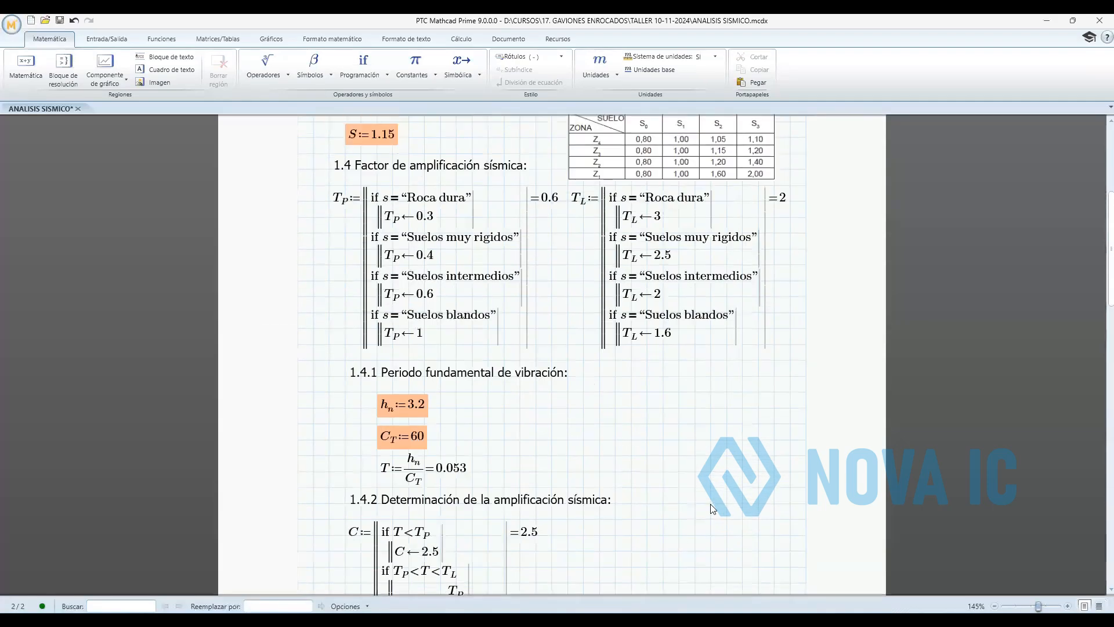
pyautogui.scroll(-10, 557, 380)
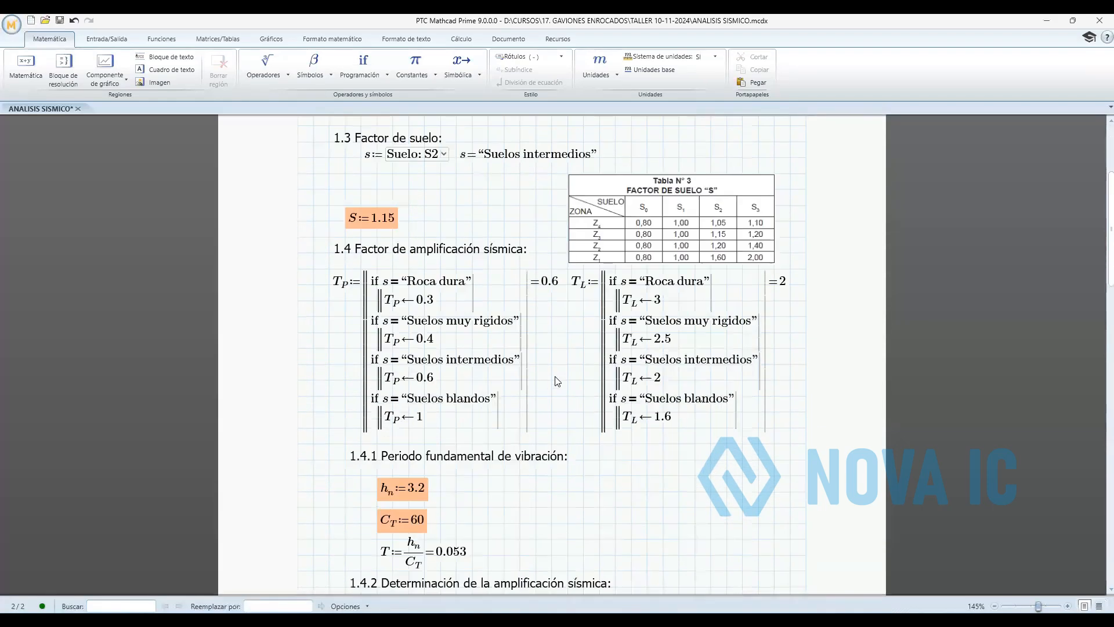
pyautogui.scroll(-10, 554, 381)
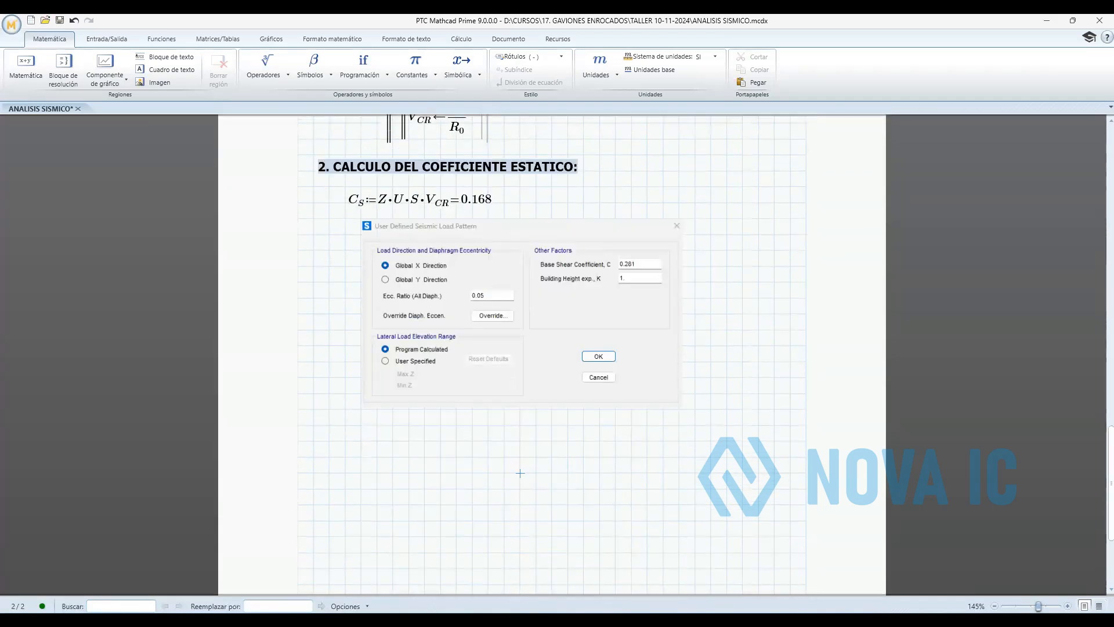
# Switch to the TALLER MURO GAVION drawing in Civil 3D and examine the stepped gabion wall sections and their base dimensions
pyautogui.moveTo(532, 618)
pyautogui.click(531, 568)
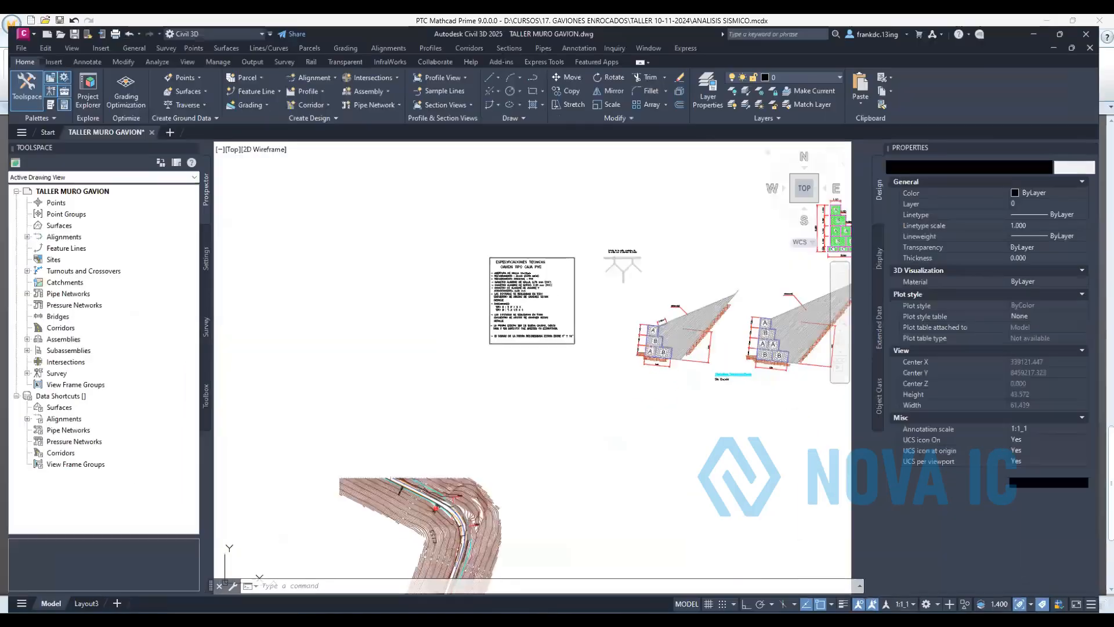
pyautogui.scroll(-4, 408, 352)
pyautogui.doubleClick(497, 346)
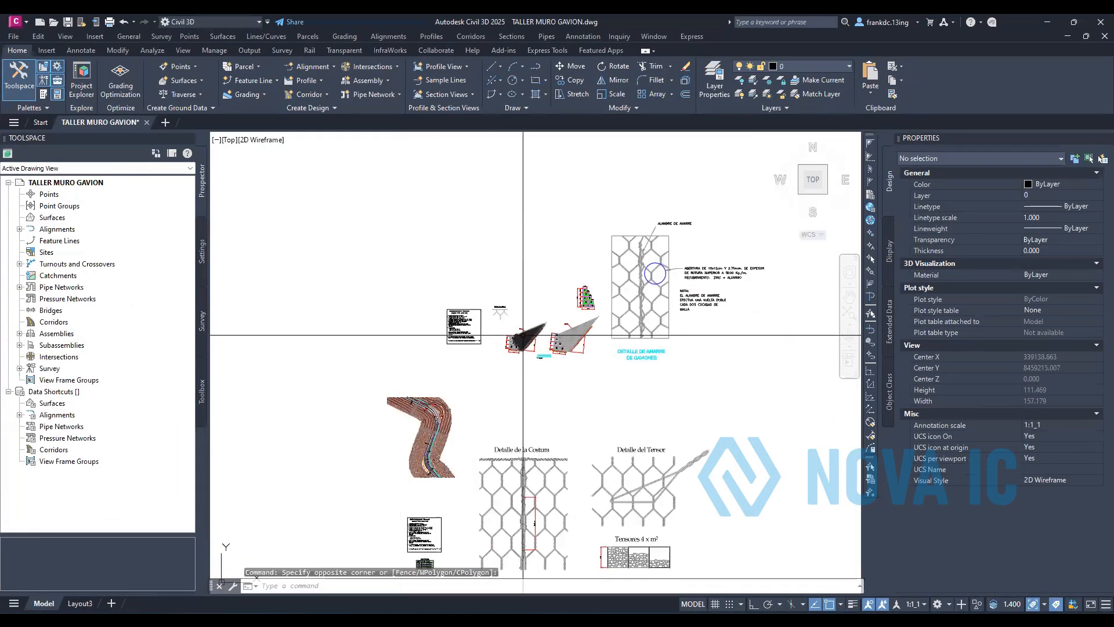
pyautogui.scroll(10, 522, 336)
pyautogui.scroll(-5, 474, 426)
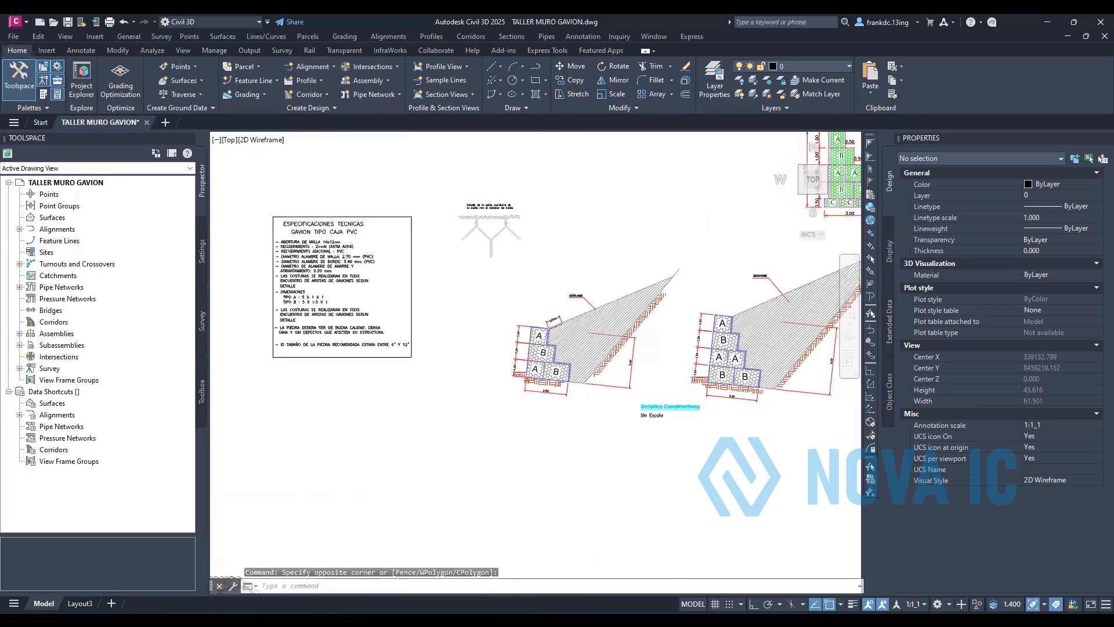
pyautogui.scroll(6, 372, 383)
pyautogui.scroll(-4, 356, 383)
pyautogui.scroll(6, 397, 376)
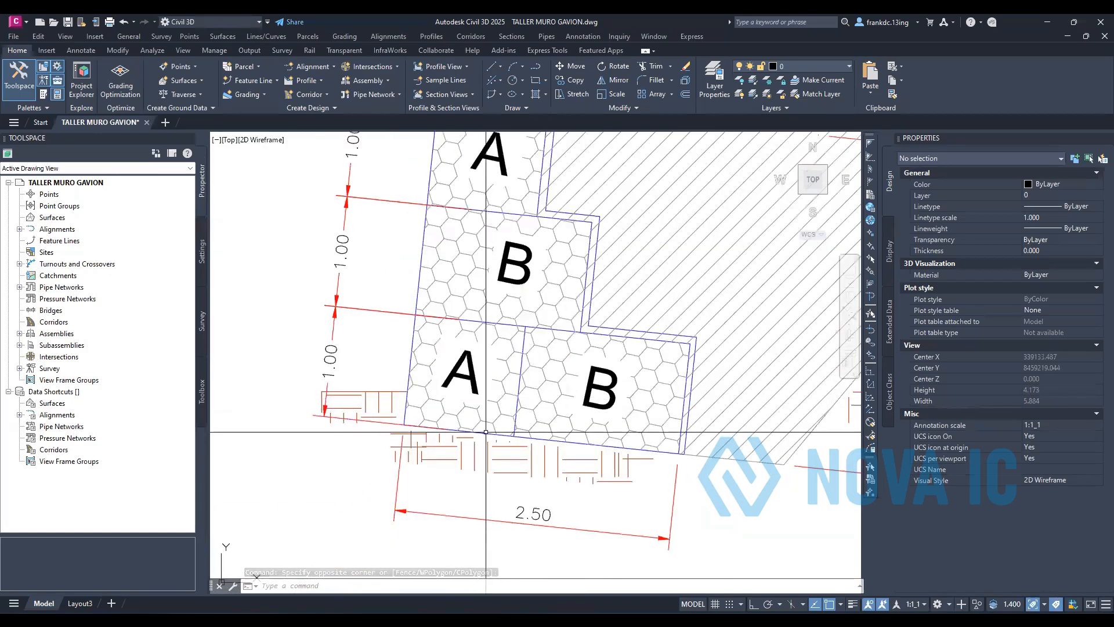
pyautogui.scroll(-6, 822, 459)
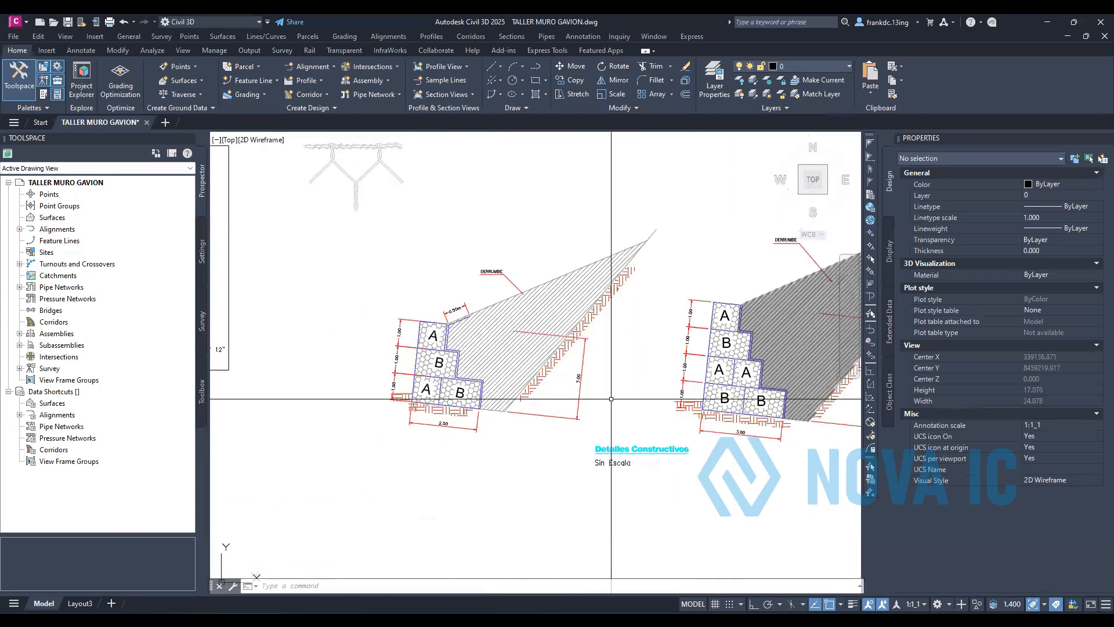
# Check the wall model in SAP2000, return to Civil 3D, and highlight the three-tier gabion section with a temporary window selection
pyautogui.click(541, 526)
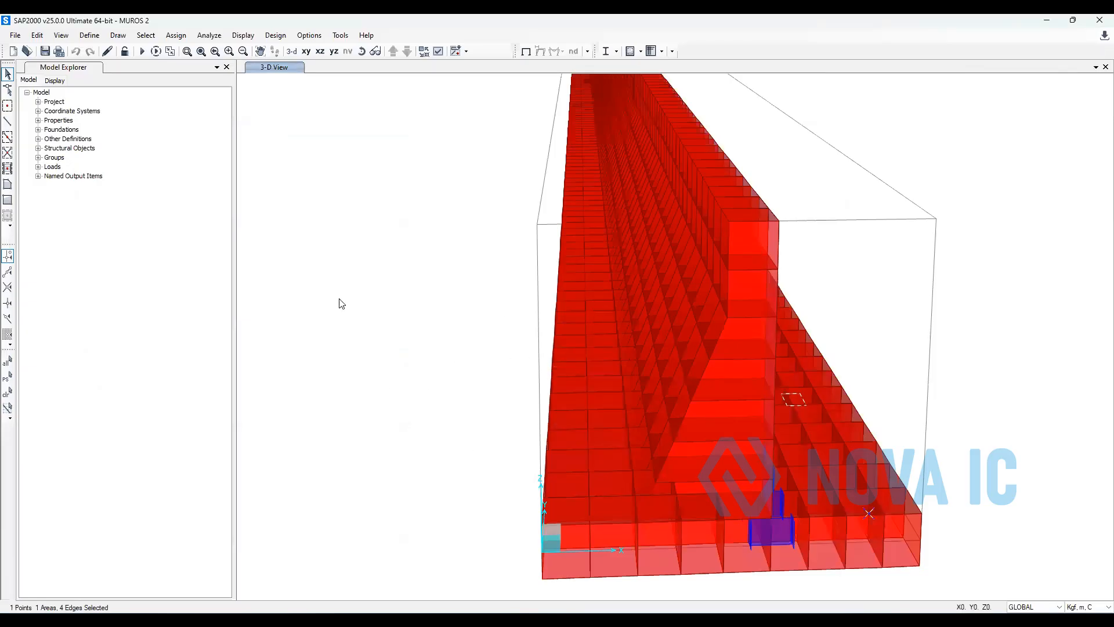
pyautogui.moveTo(332, 254); pyautogui.dragTo(306, 300)
pyautogui.hotkey('alt', 'Tab')
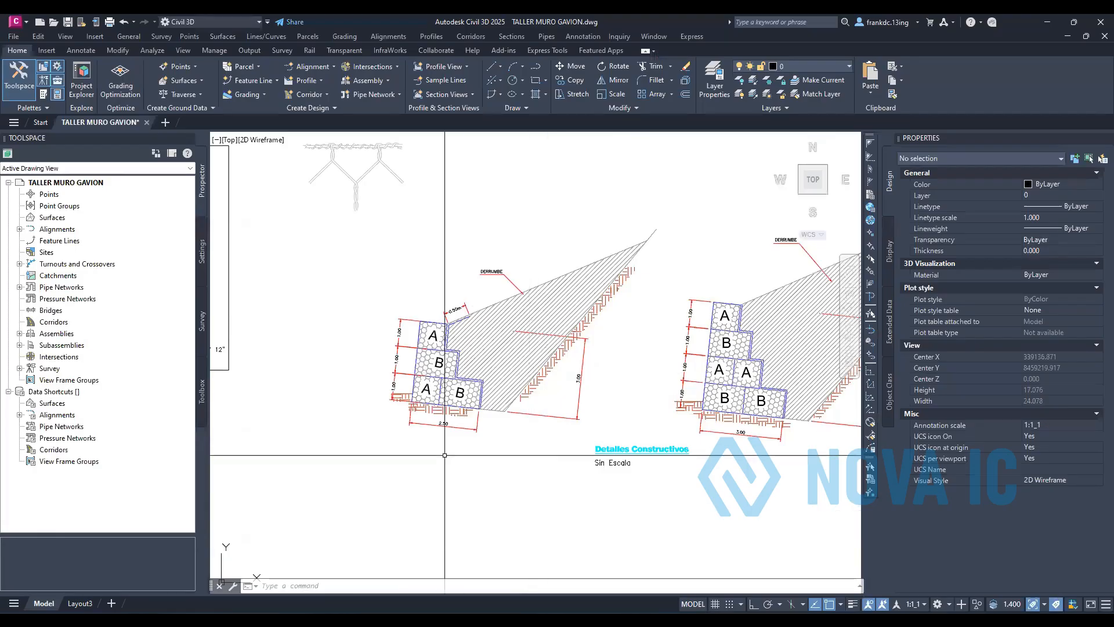
pyautogui.click(308, 261)
pyautogui.click(580, 515)
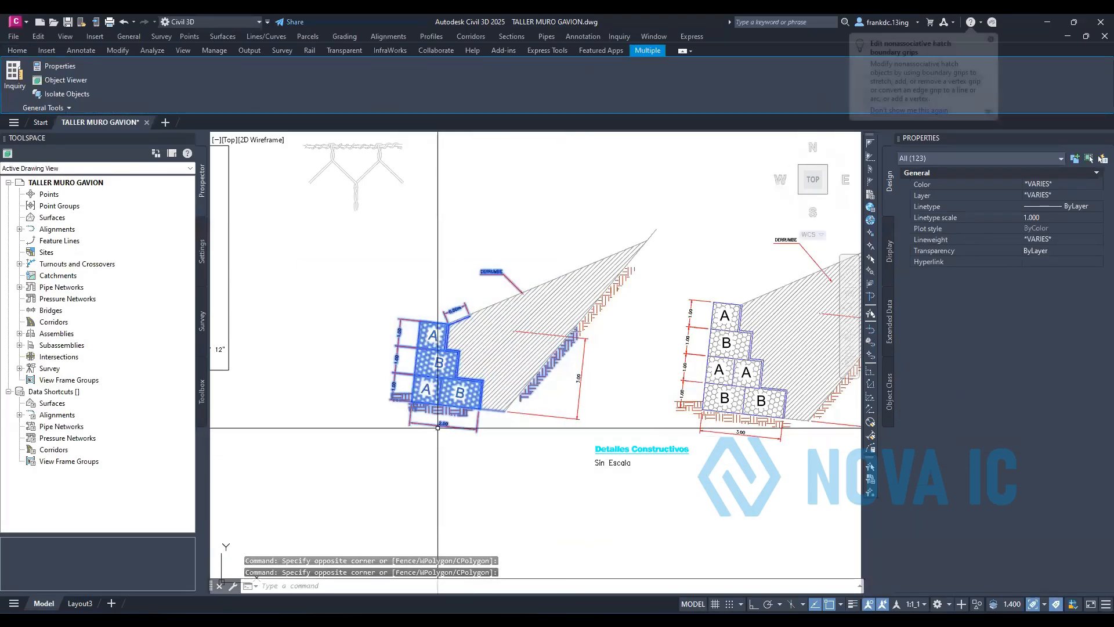
pyautogui.press('Escape')
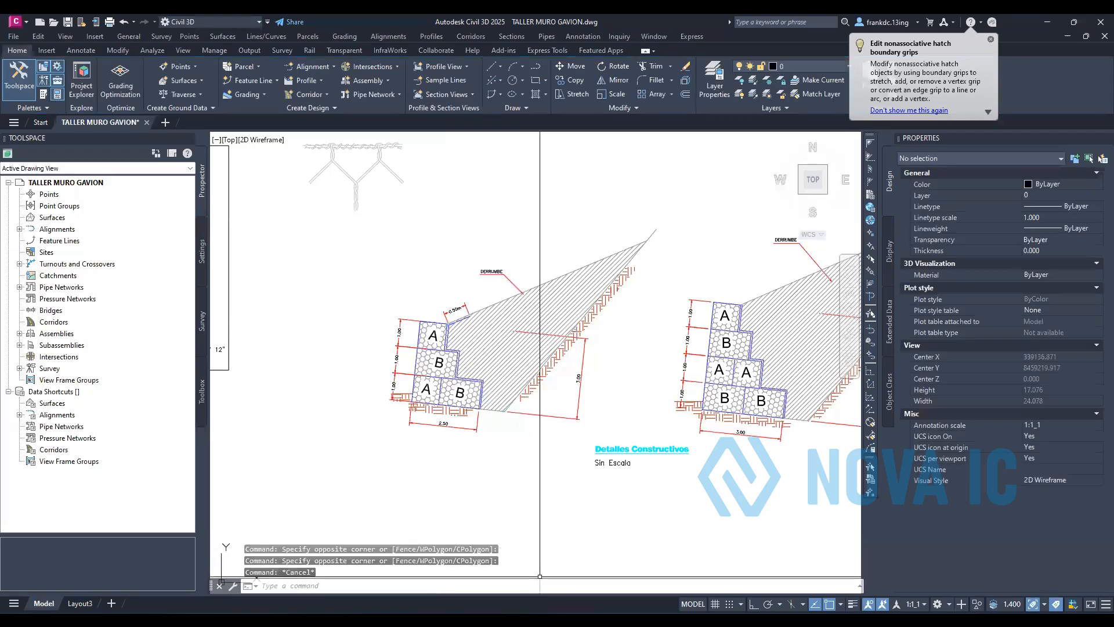
# Switch to SAP2000, run the analysis for all load cases, and show the deformed wall in the default 3-D view
pyautogui.click(508, 620)
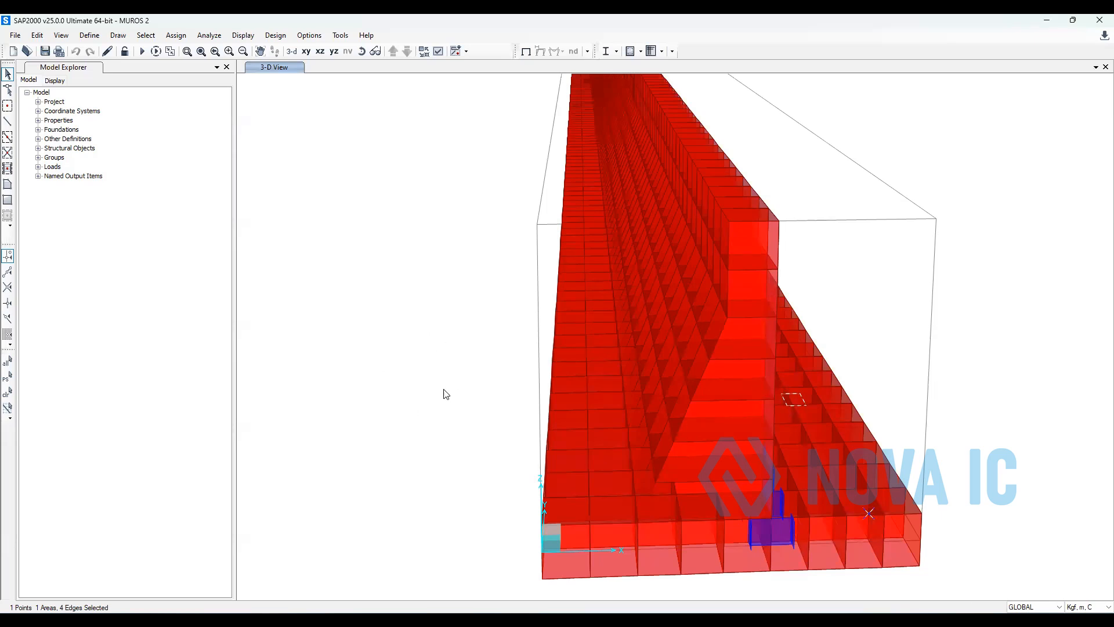
pyautogui.moveTo(498, 443); pyautogui.dragTo(343, 279)
pyautogui.click(141, 54)
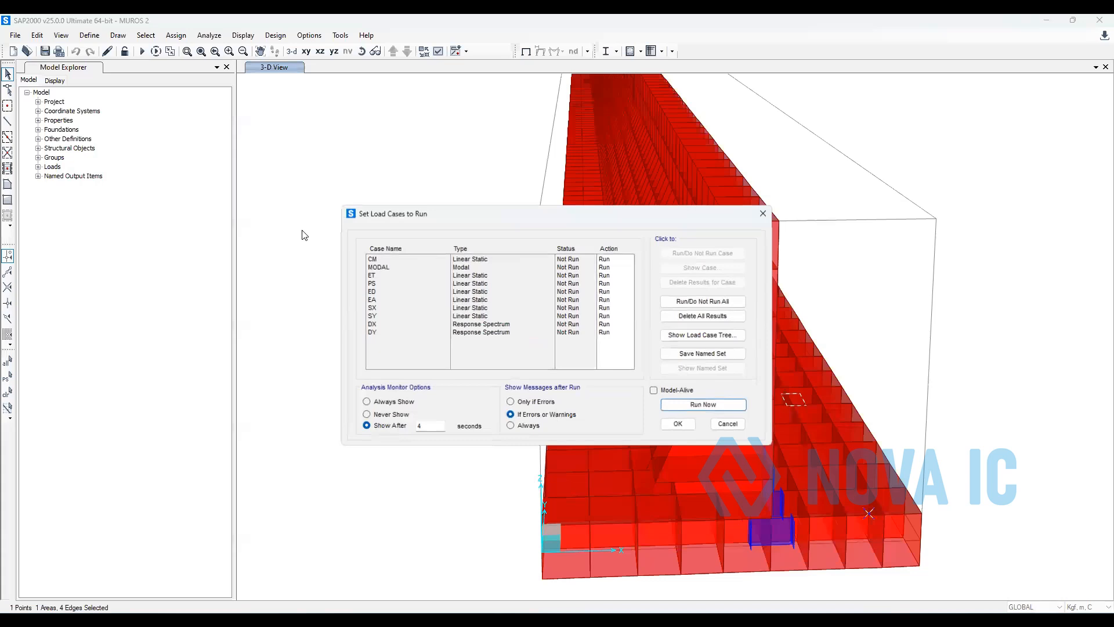
pyautogui.click(710, 401)
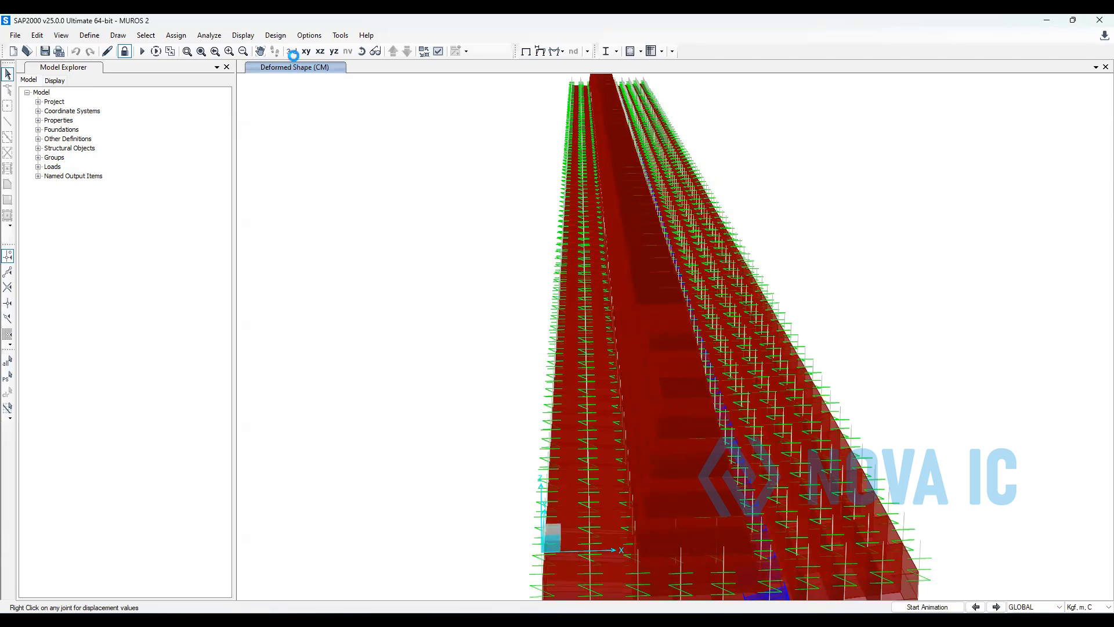
pyautogui.click(292, 51)
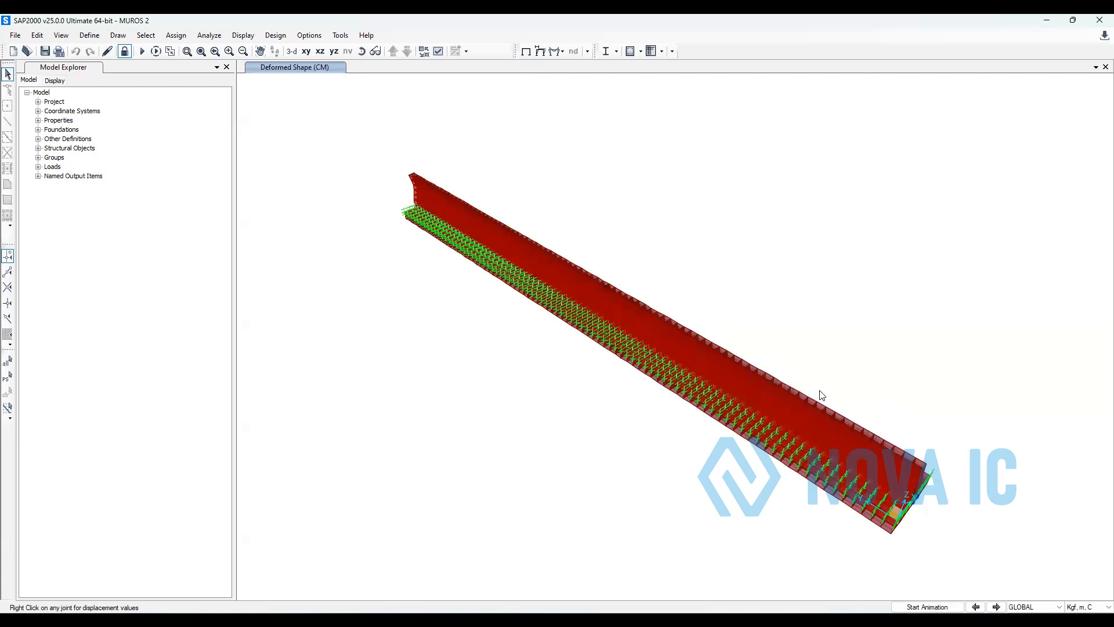
# Switch to Civil 3D, window-select the three-tier gabion wall section, and clear the selection
pyautogui.moveTo(799, 401)
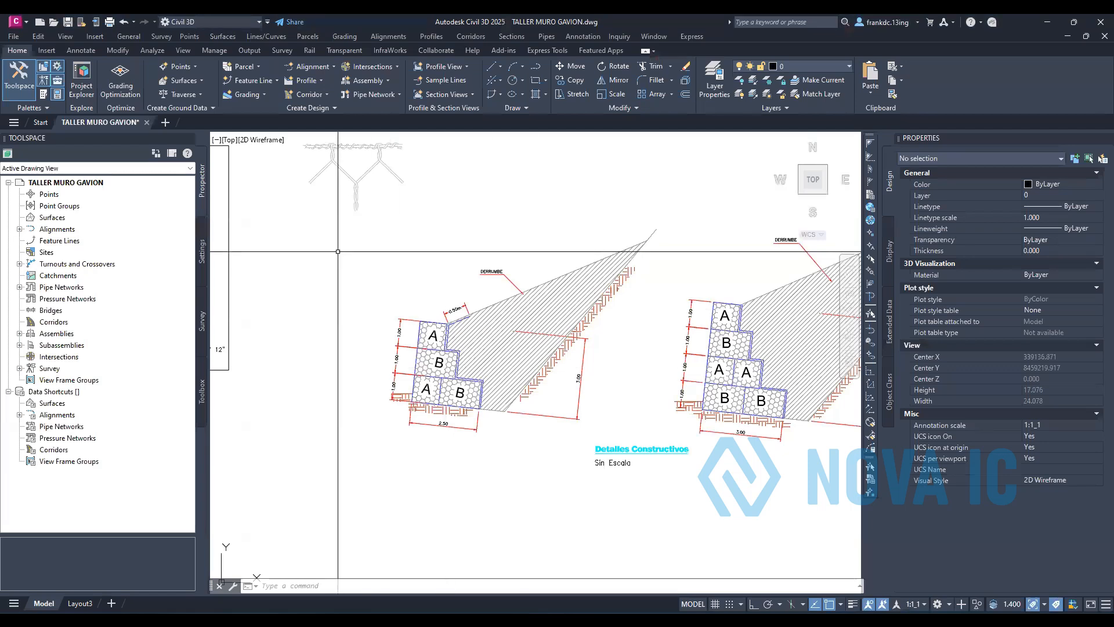
pyautogui.click(338, 251)
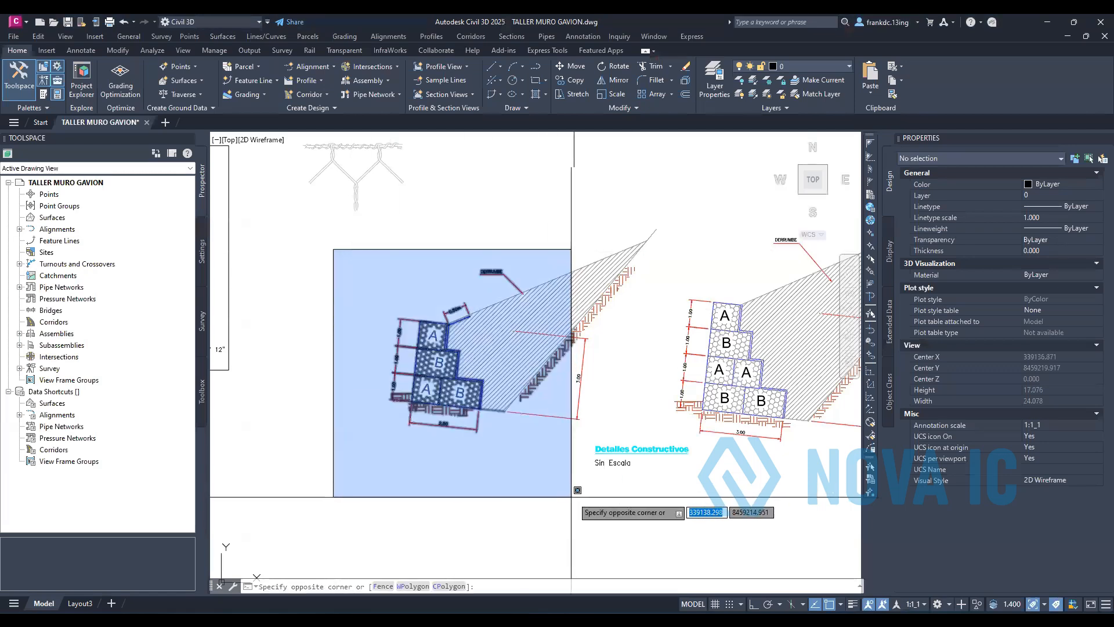
pyautogui.click(516, 509)
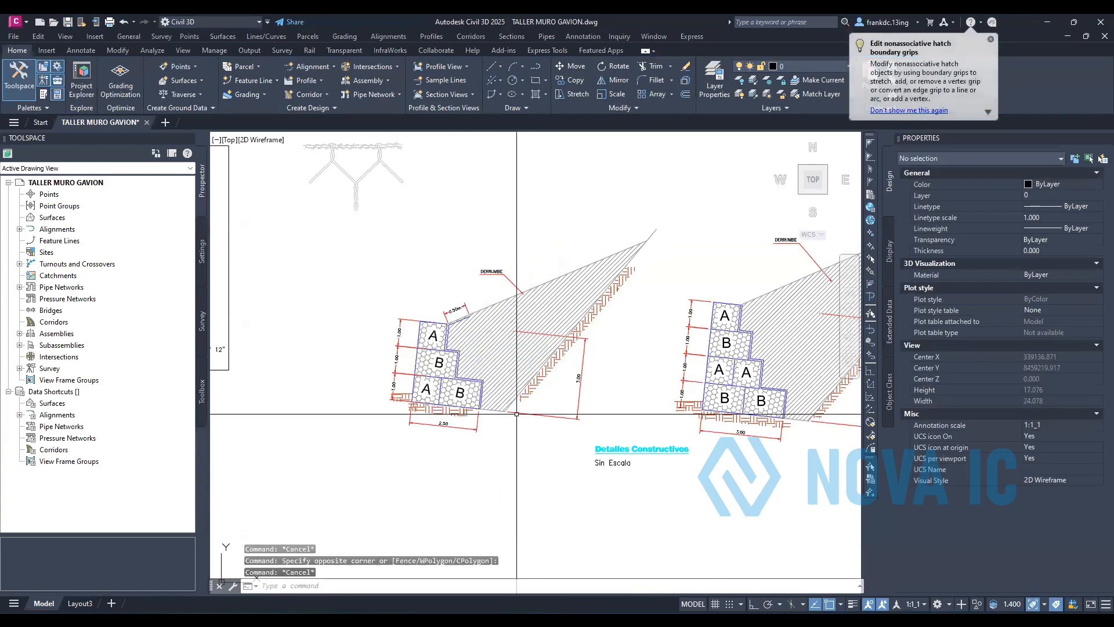
# Switch to SAP2000, inspect joint displacements on the deformed wall, and window-select the whole model
pyautogui.click(517, 529)
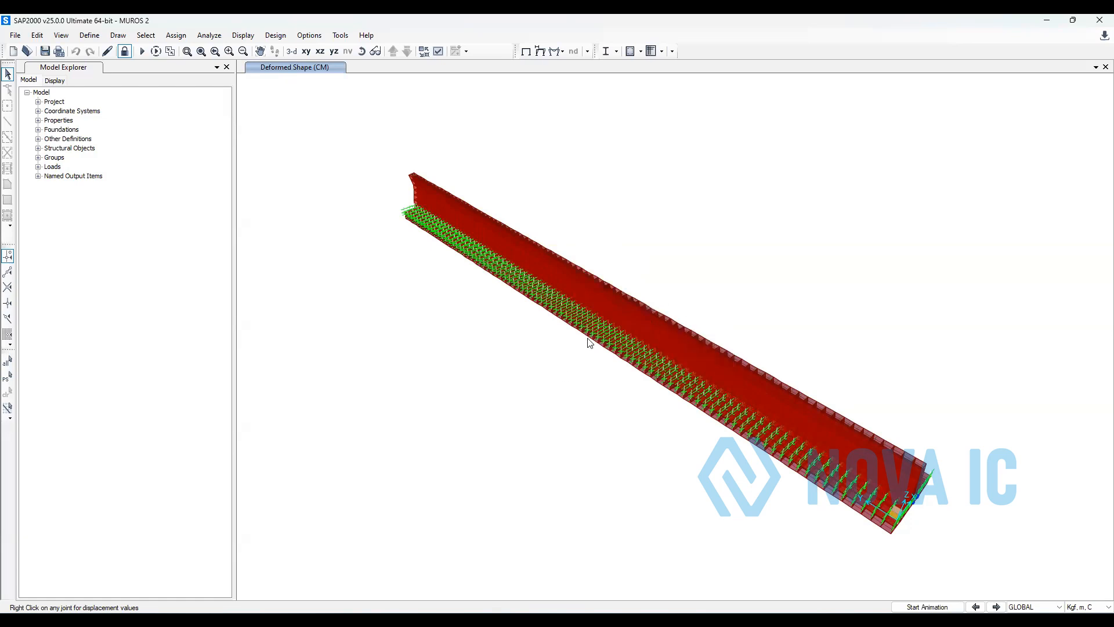
pyautogui.moveTo(656, 341)
pyautogui.moveTo(517, 540); pyautogui.dragTo(309, 343)
pyautogui.hotkey('alt', 'Tab')
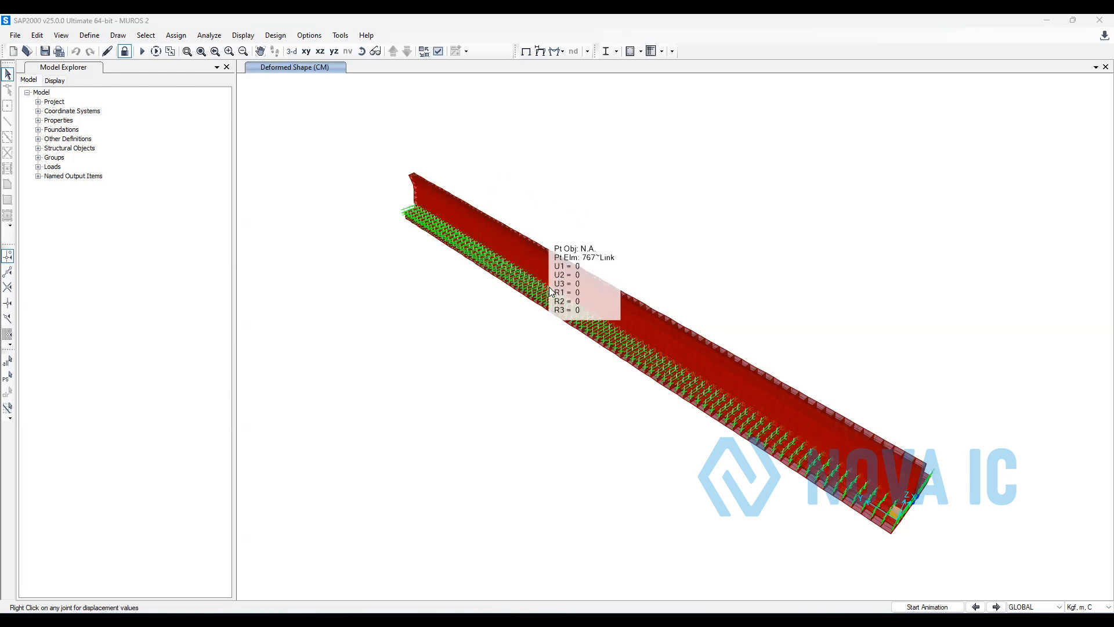
pyautogui.moveTo(785, 431)
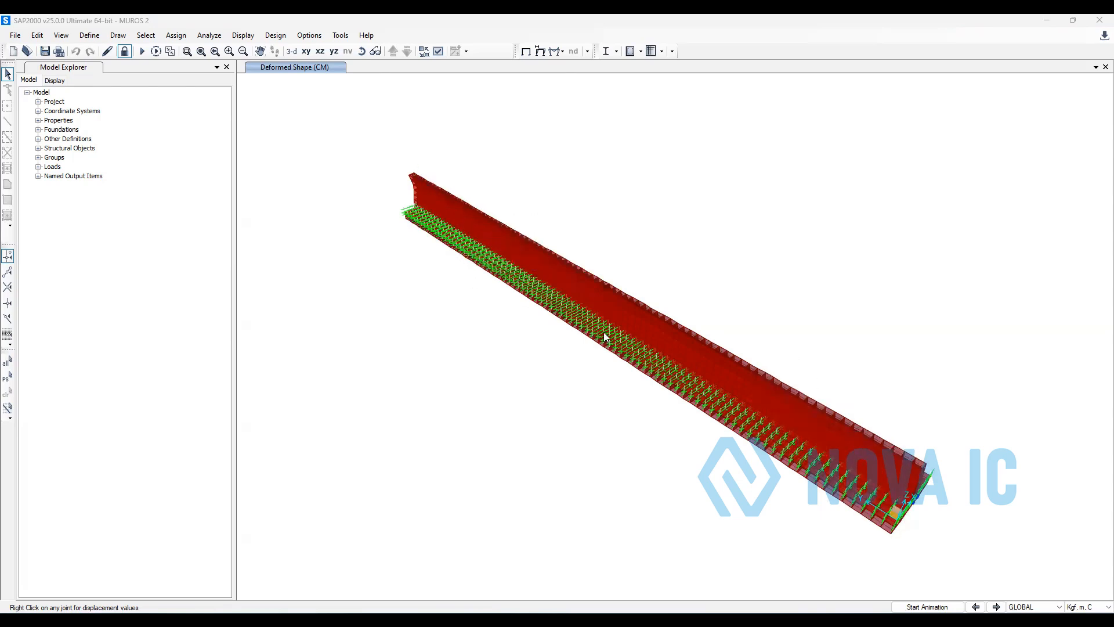
pyautogui.moveTo(511, 215)
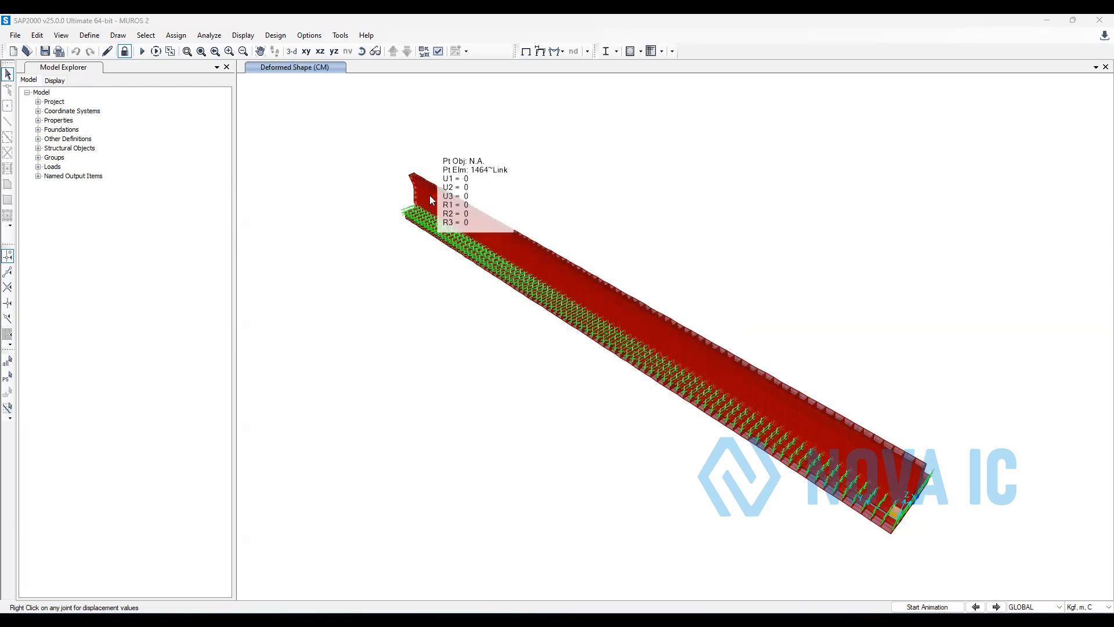
pyautogui.moveTo(359, 154); pyautogui.dragTo(957, 566)
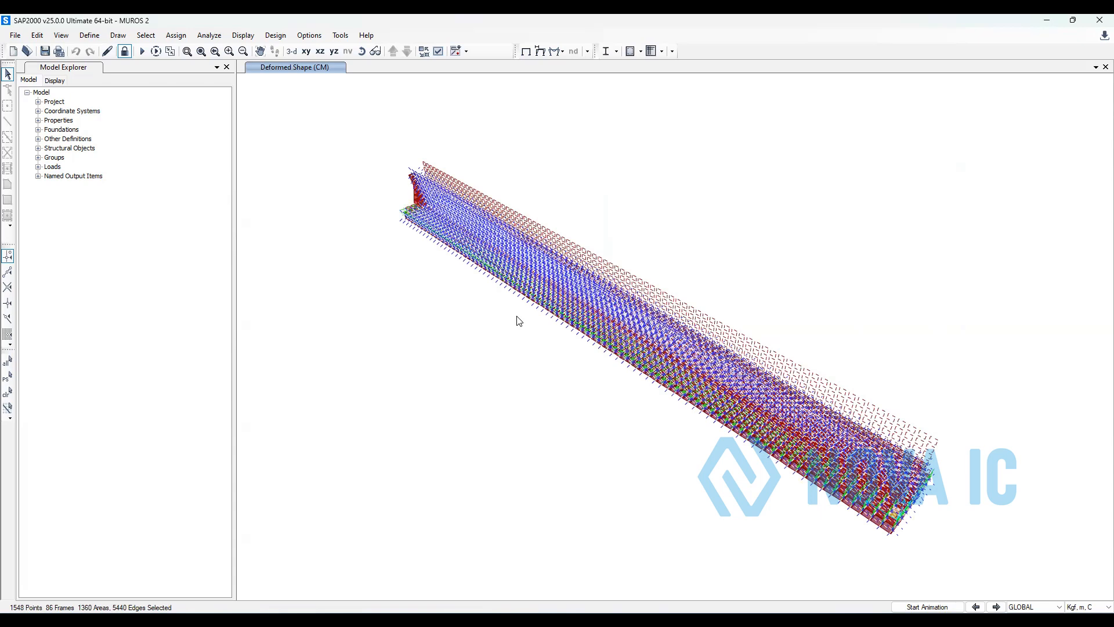
pyautogui.click(450, 358)
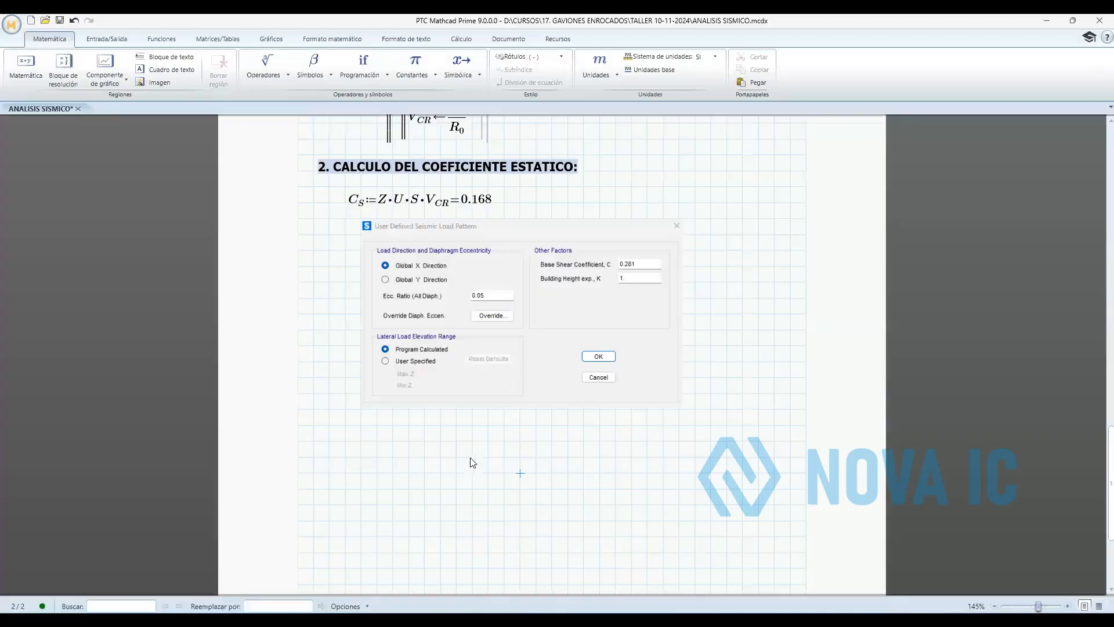
# Review the ANALISIS SISMICO worksheet in Mathcad, covering the soil periods, fundamental period, seismic amplification, C/R check and static coefficient
pyautogui.scroll(3, 570, 417)
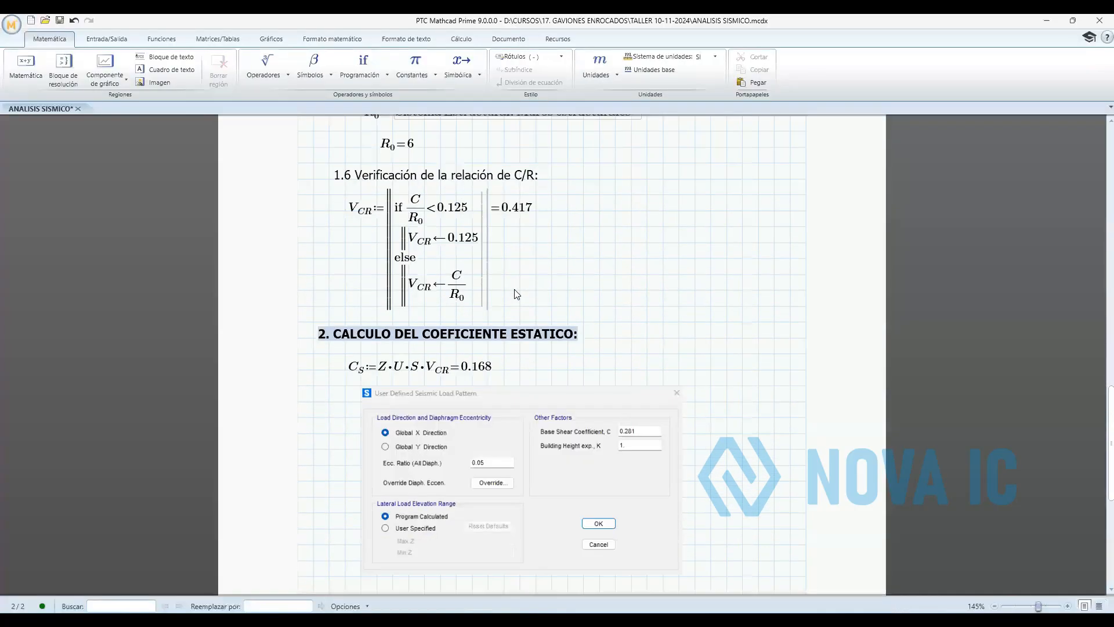
pyautogui.scroll(-2, 612, 306)
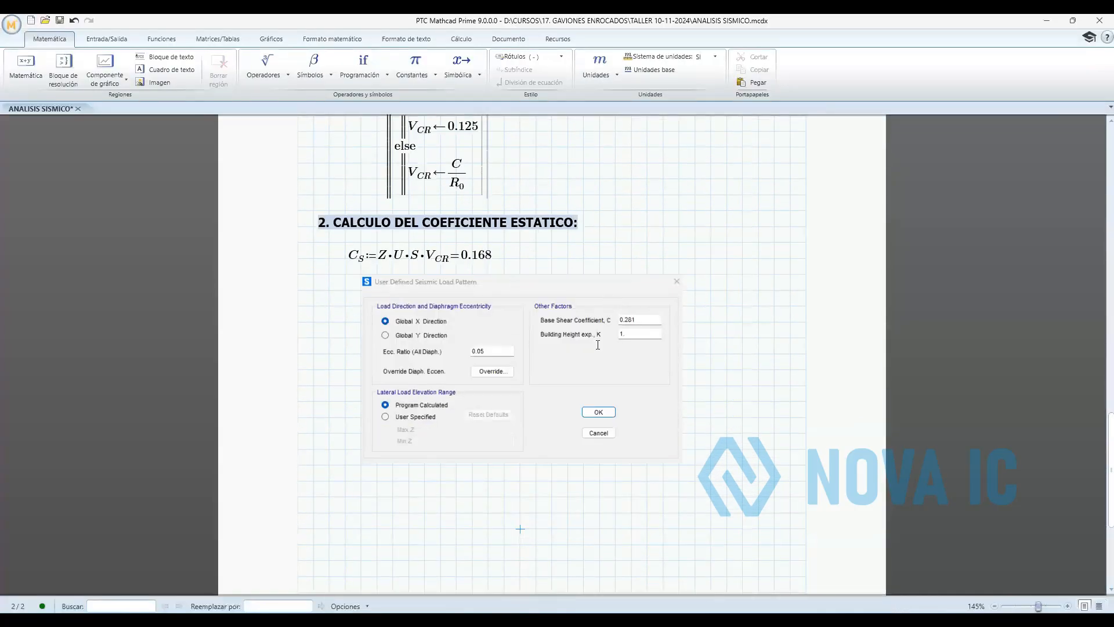
pyautogui.click(492, 255)
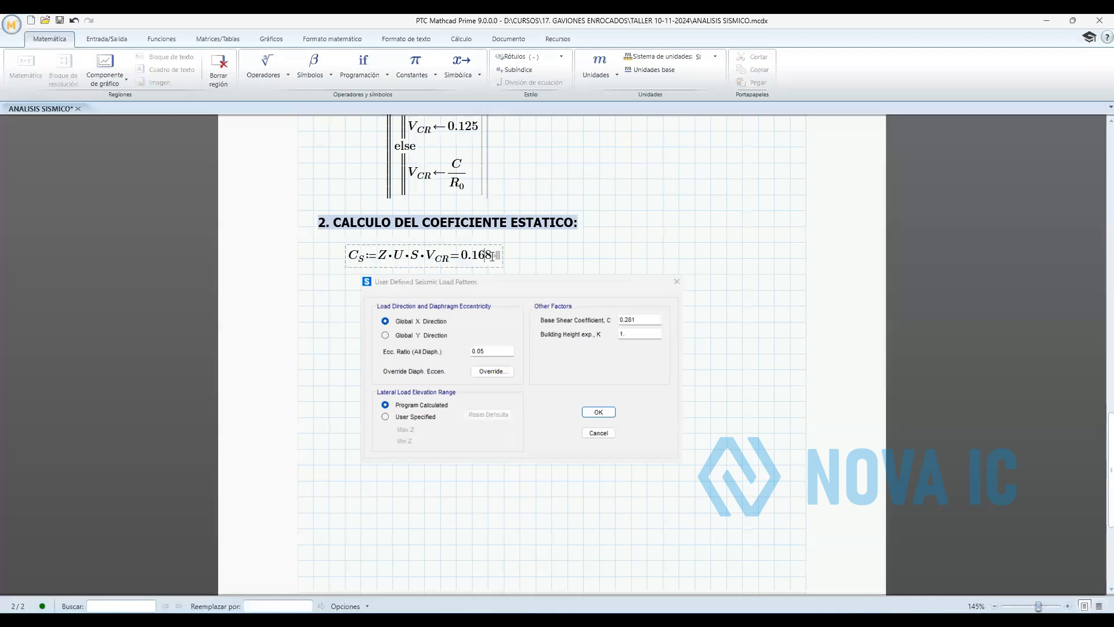
pyautogui.click(544, 258)
pyautogui.scroll(13, 522, 278)
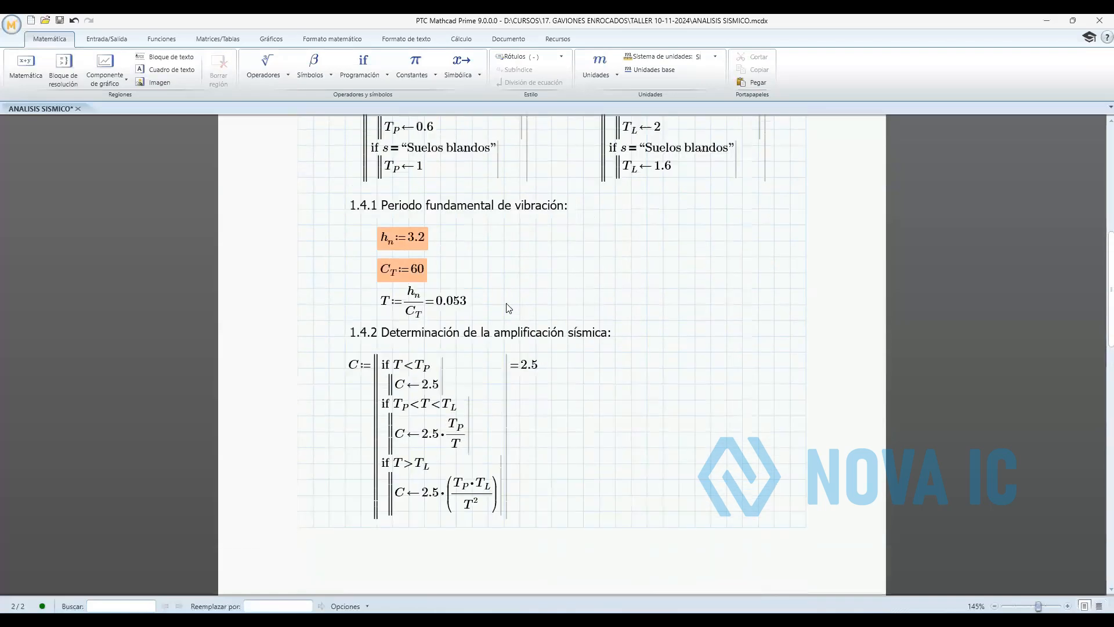
pyautogui.scroll(10, 508, 308)
pyautogui.scroll(-8, 579, 320)
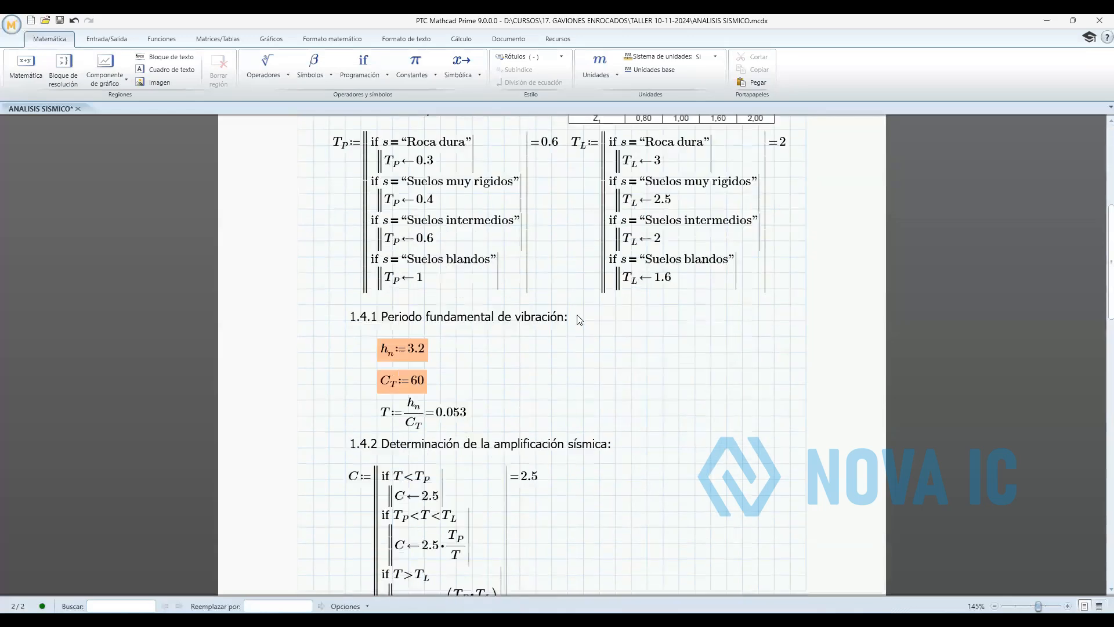
pyautogui.scroll(-14, 579, 320)
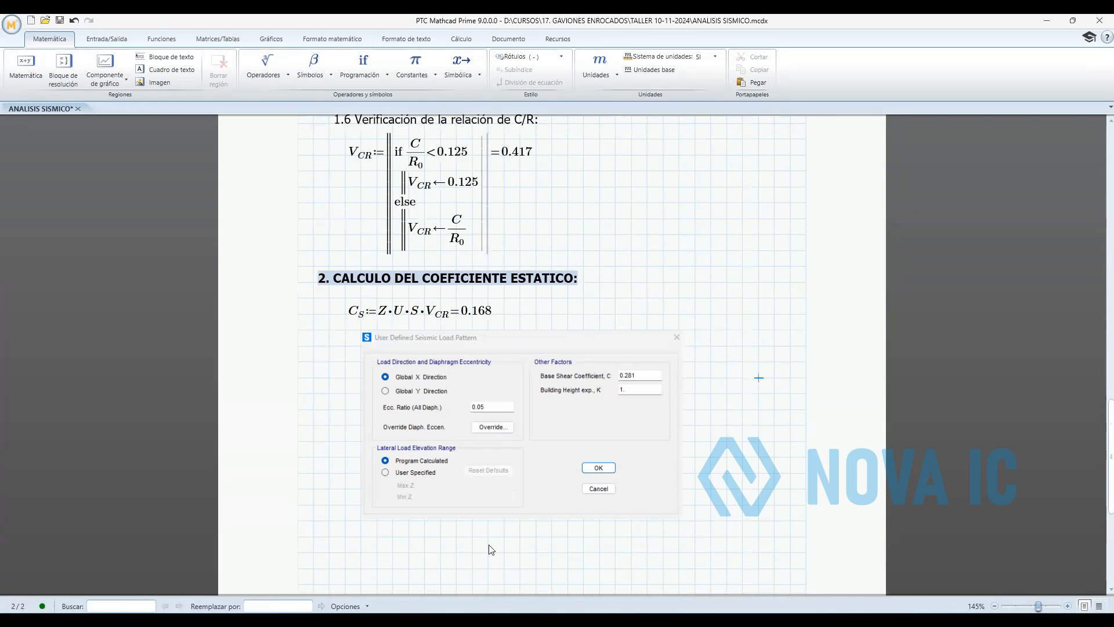
# Switch to SAP2000 and choose the Element Forces - Area Shells table from the analysis results for display
pyautogui.click(539, 622)
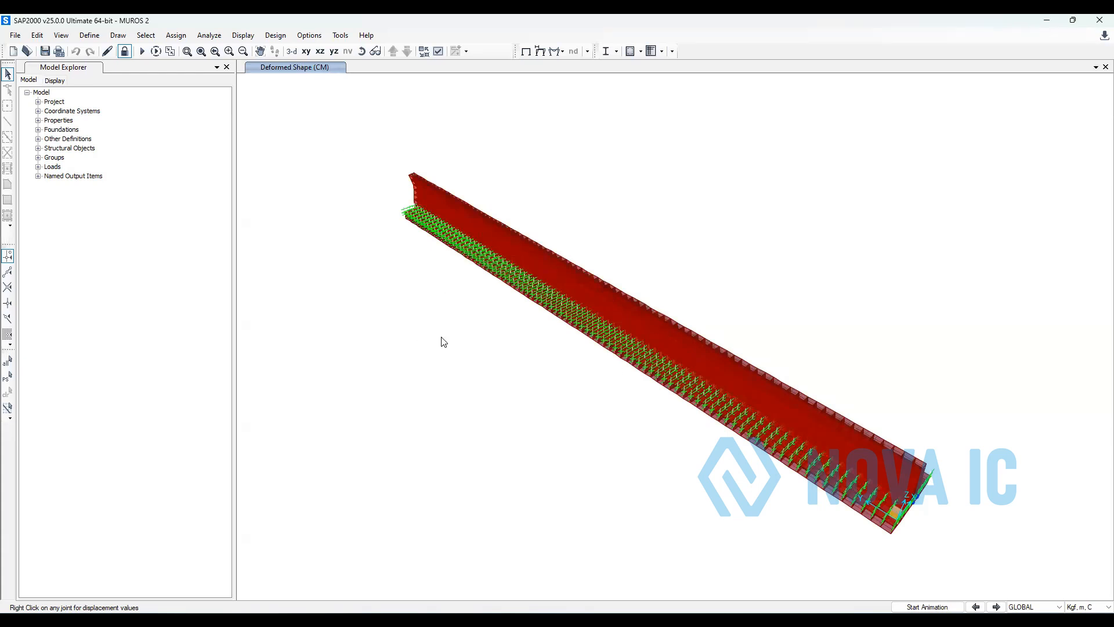
pyautogui.hotkey('ctrl', 't')
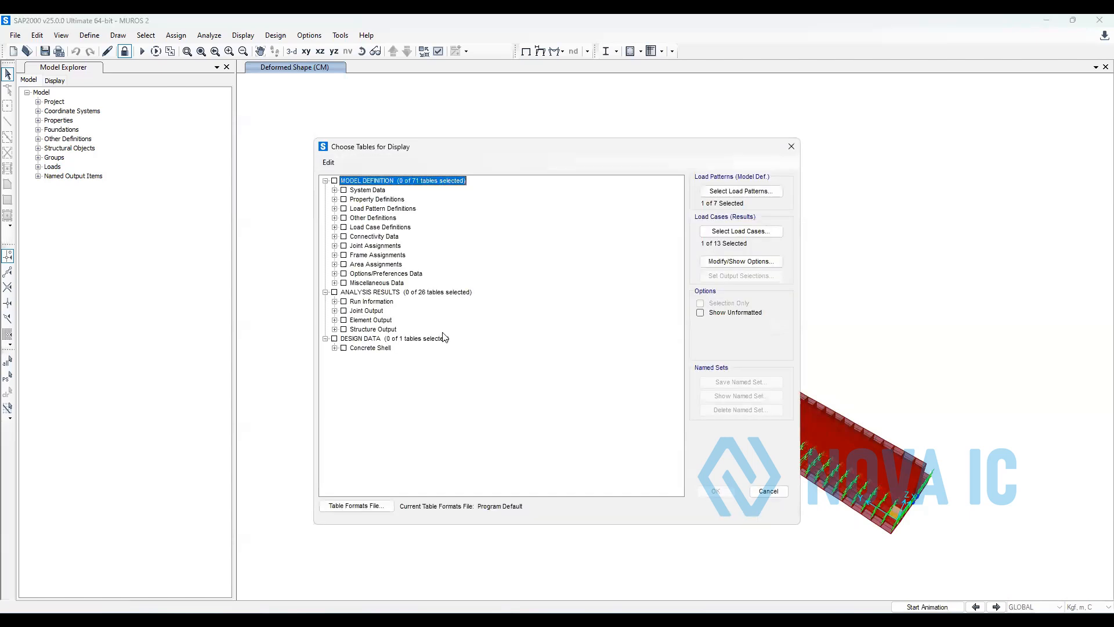
pyautogui.click(334, 320)
pyautogui.click(344, 330)
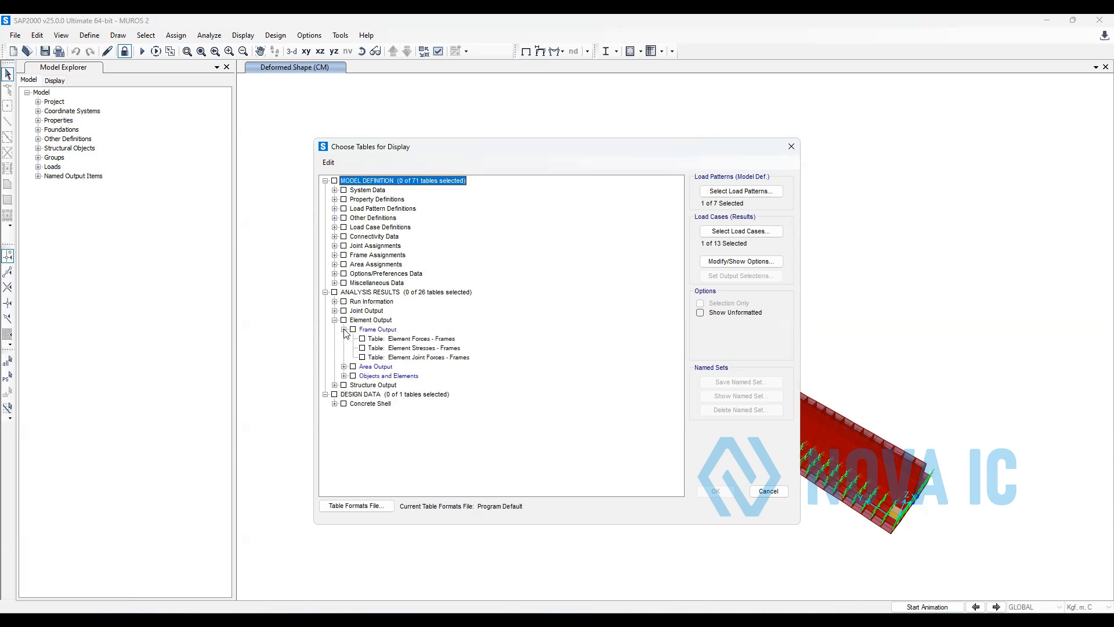
pyautogui.click(344, 367)
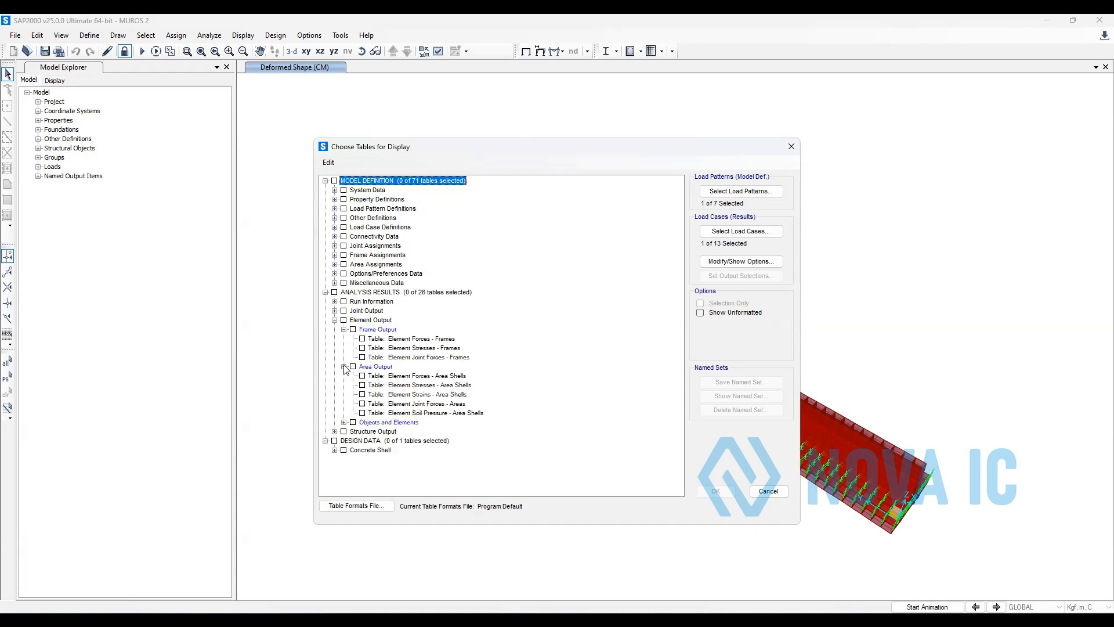
pyautogui.click(362, 376)
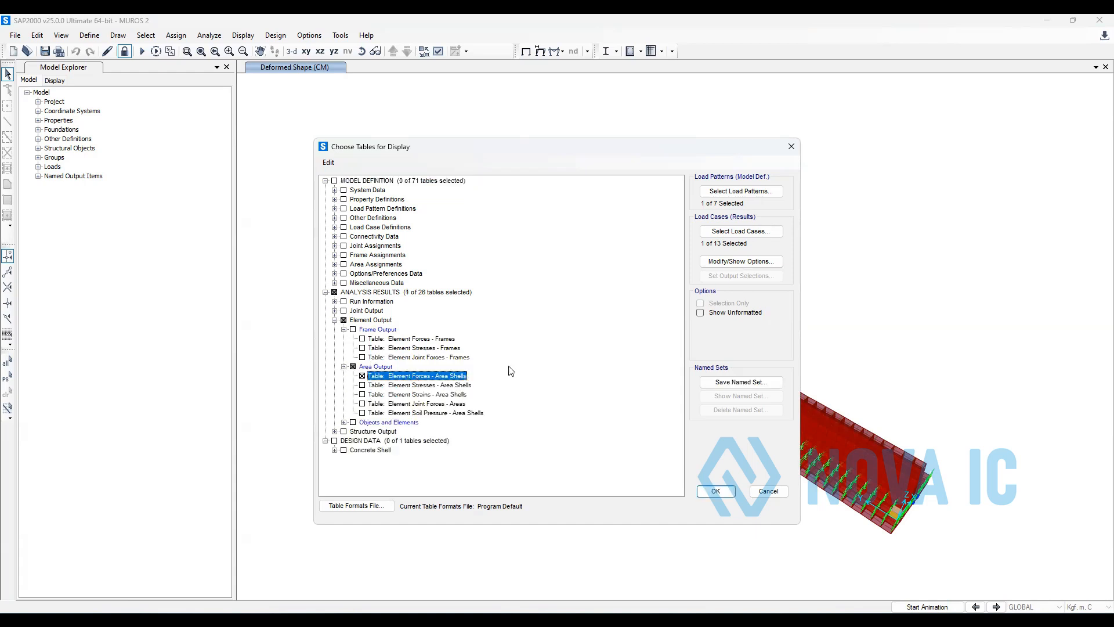
# Limit the table's output cases to the SERVICIO combination and deselect all load patterns
pyautogui.click(735, 235)
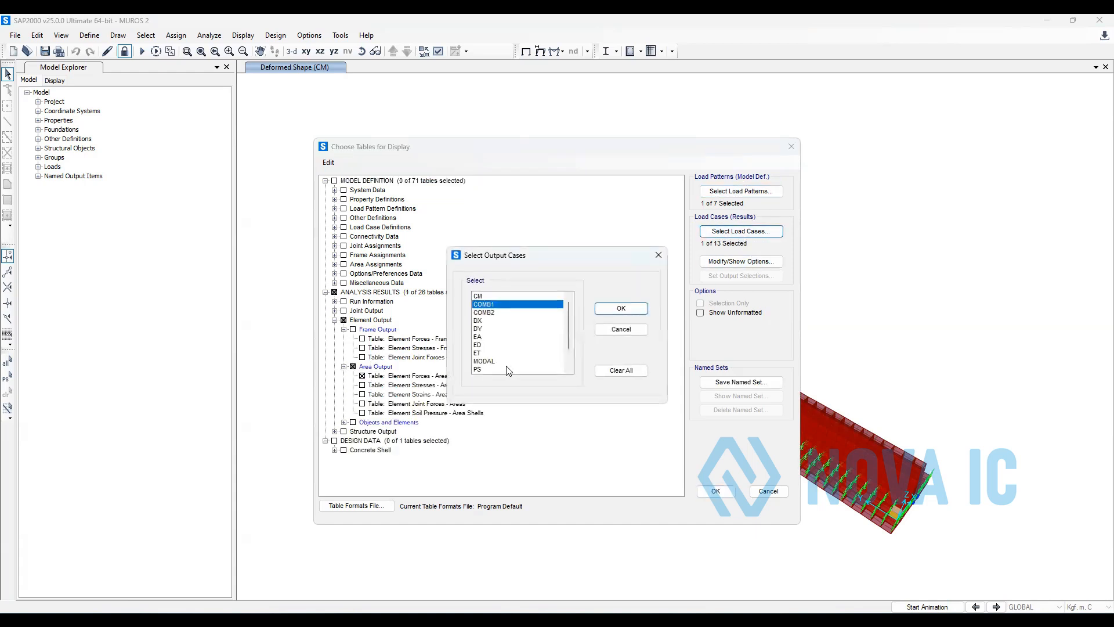
pyautogui.scroll(-2, 498, 357)
pyautogui.scroll(-1, 500, 359)
pyautogui.click(493, 353)
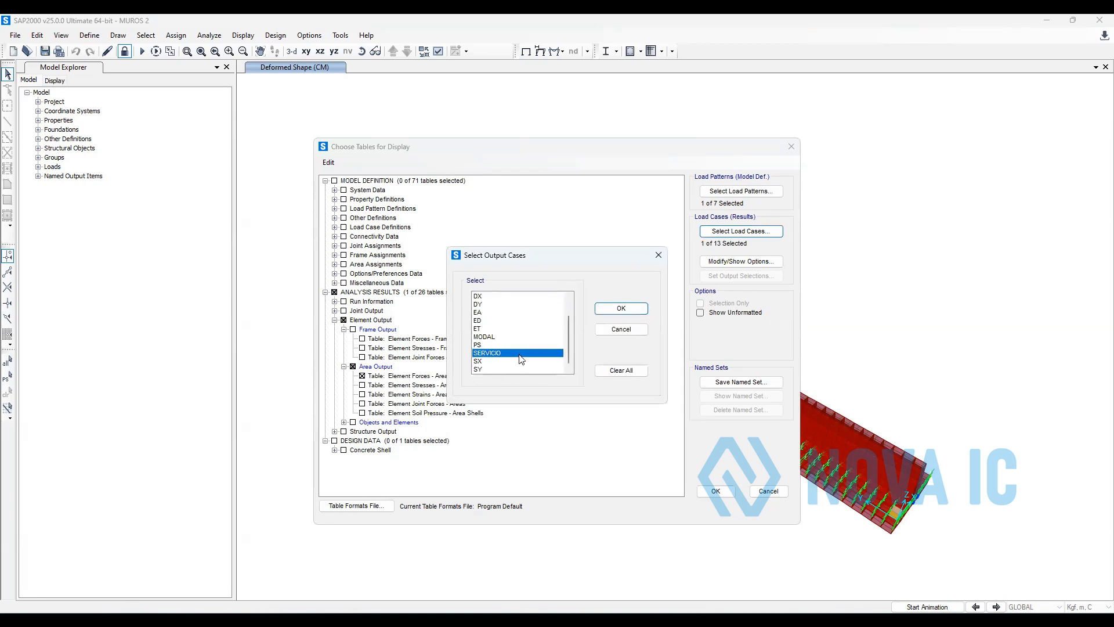
pyautogui.click(617, 310)
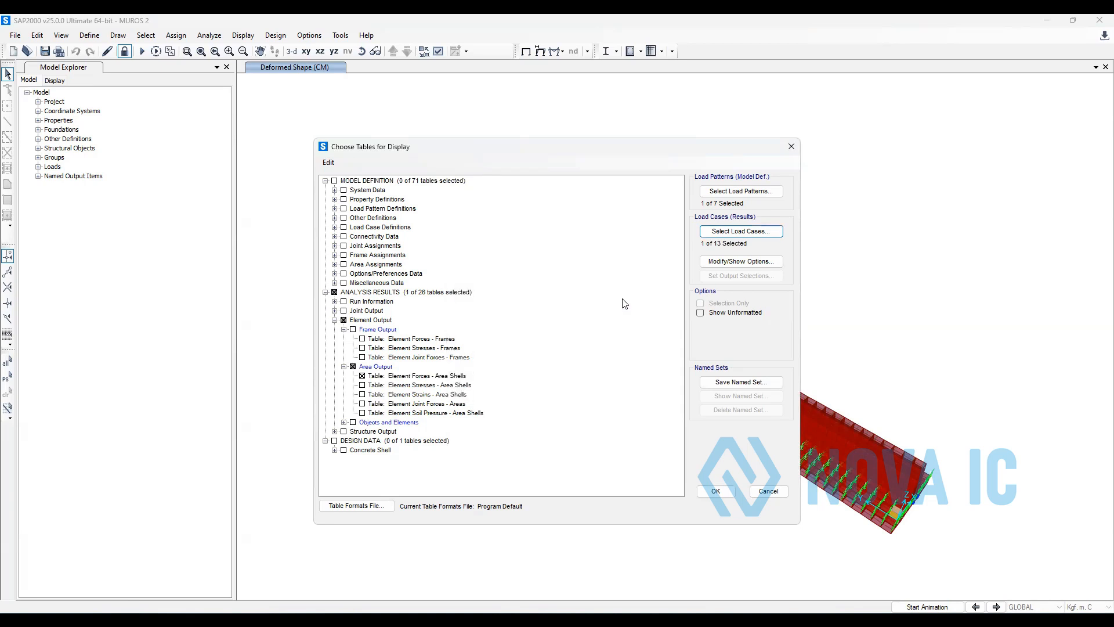
pyautogui.click(715, 194)
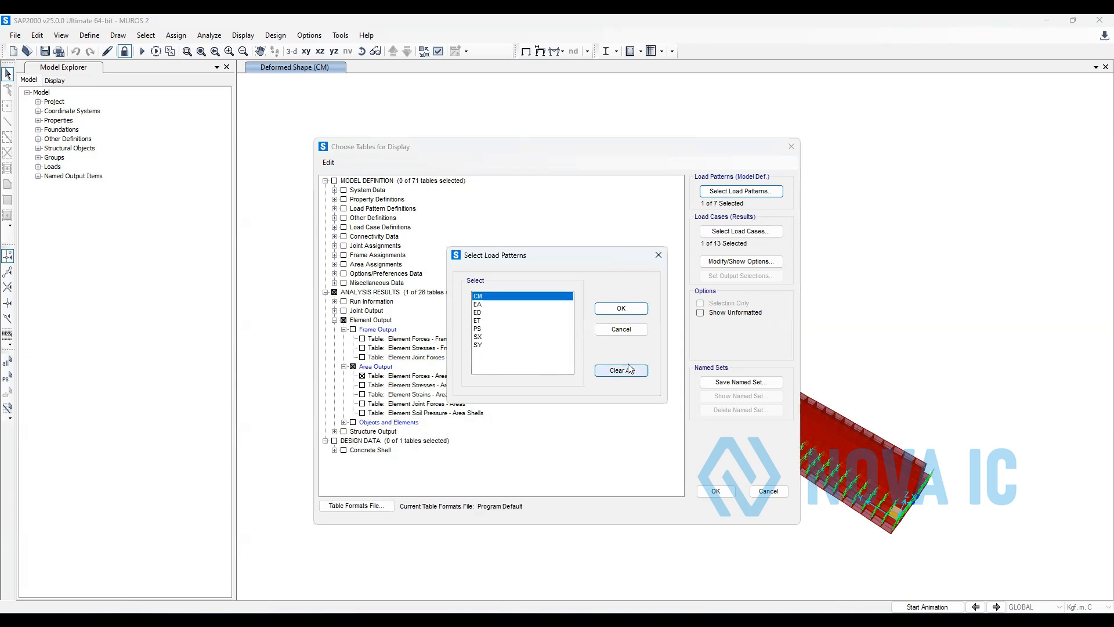
pyautogui.click(623, 370)
pyautogui.click(620, 308)
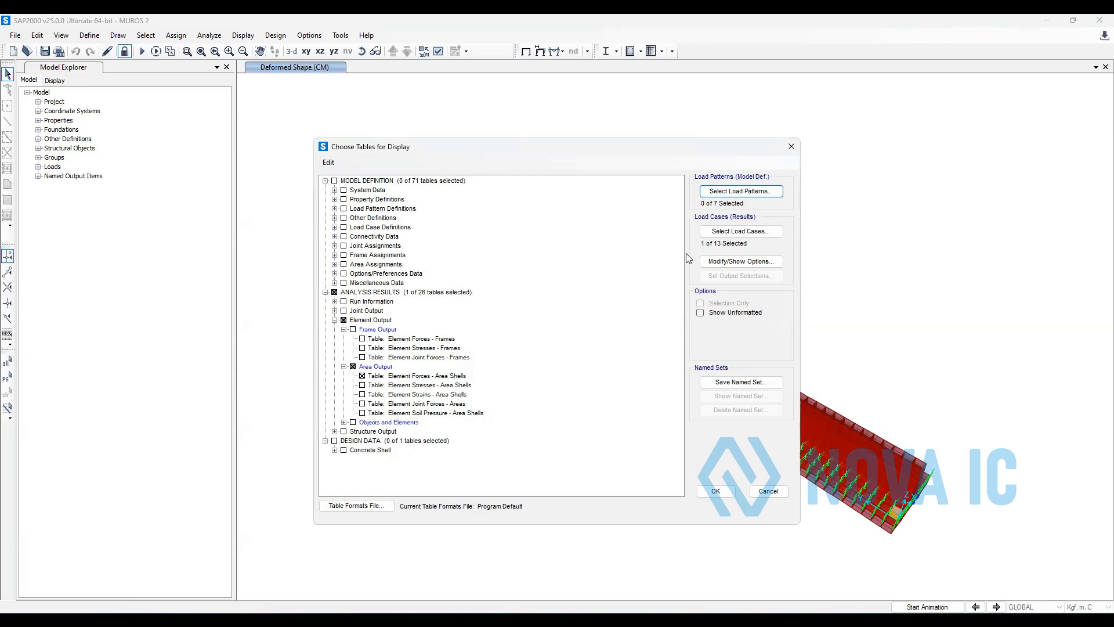
# Check the output options without changing them, and display the Element Forces - Area Shells table at full size
pyautogui.click(730, 263)
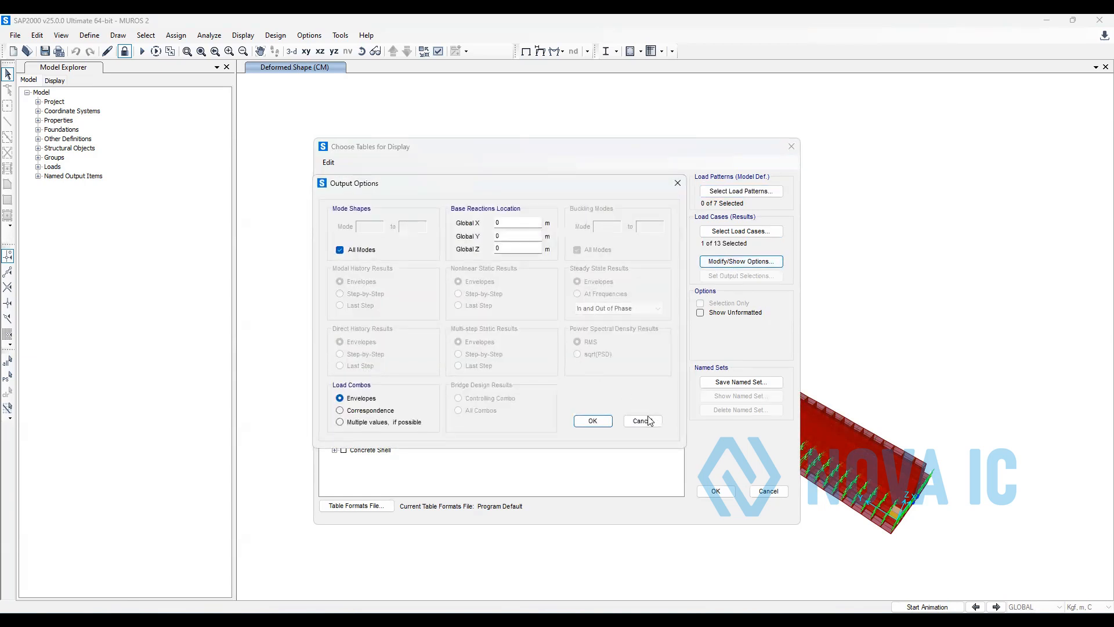
pyautogui.click(649, 421)
pyautogui.click(716, 490)
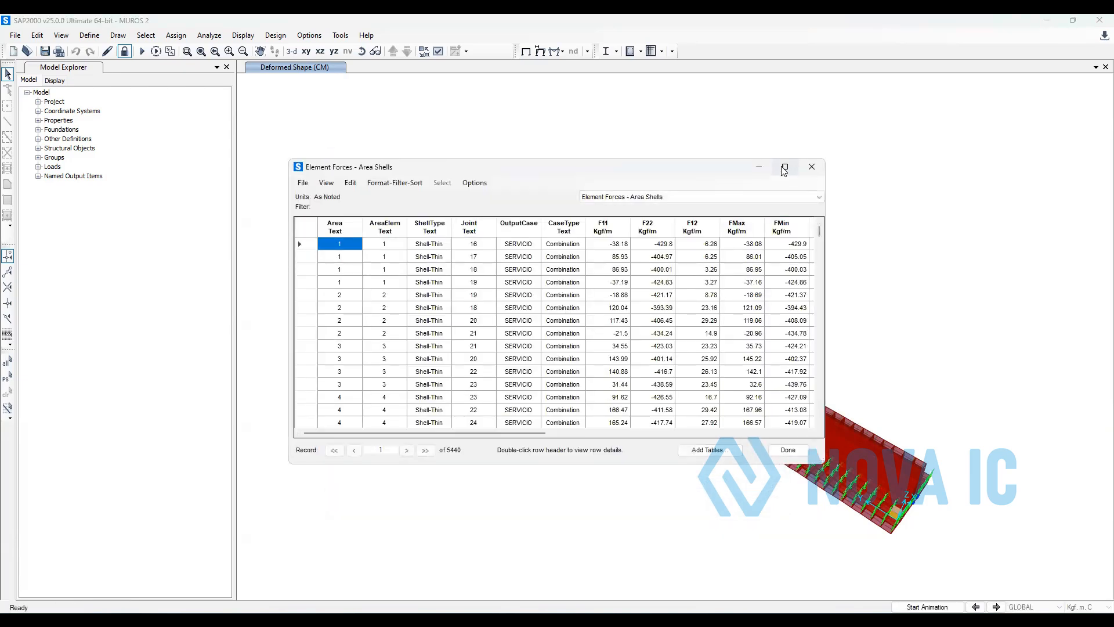
pyautogui.click(783, 168)
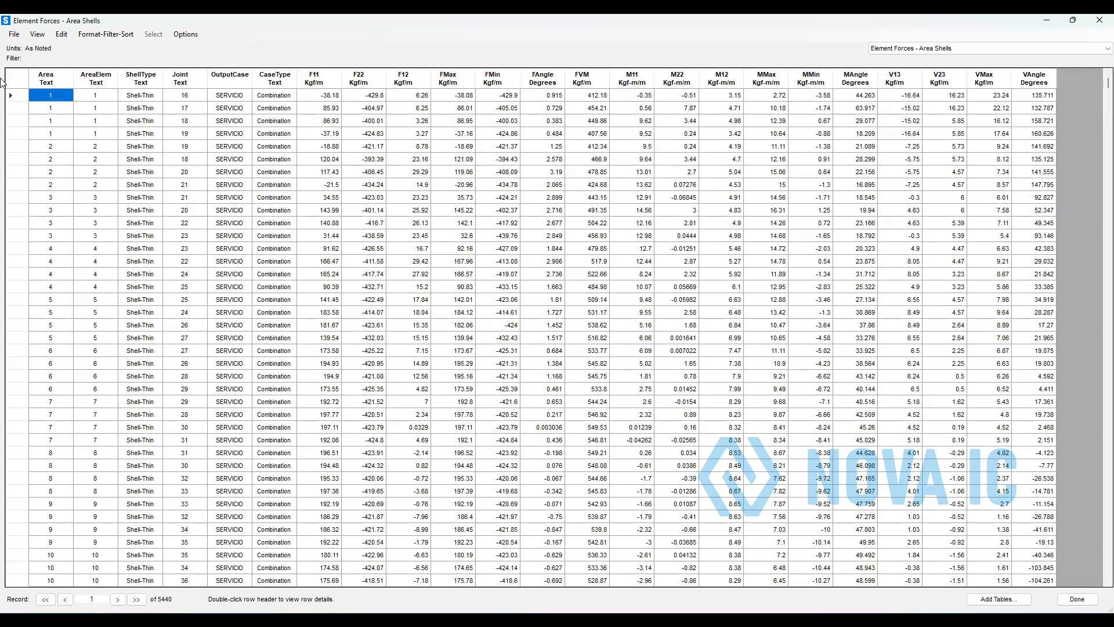
# Export the current Element Forces - Area Shells table to Excel
pyautogui.click(15, 36)
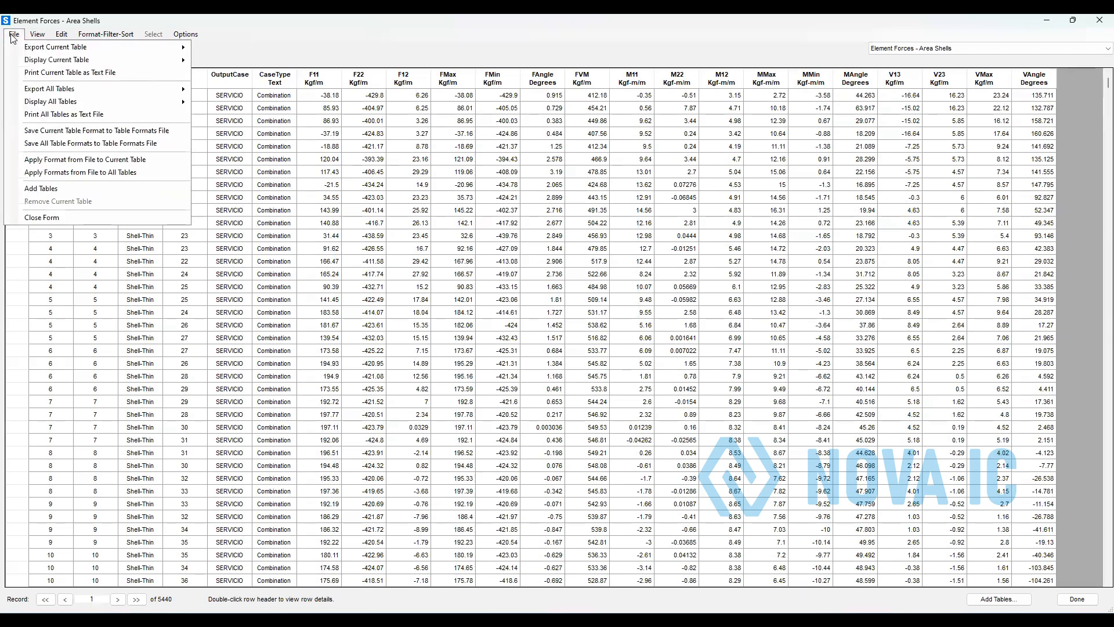
pyautogui.moveTo(65, 51)
pyautogui.click(235, 49)
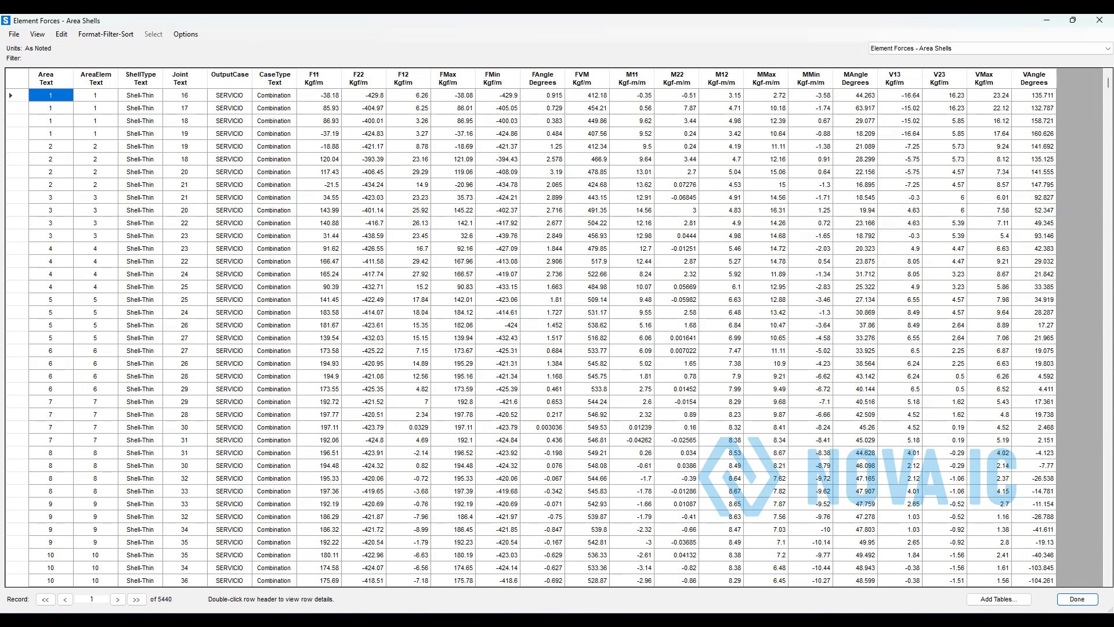
pyautogui.click(418, 195)
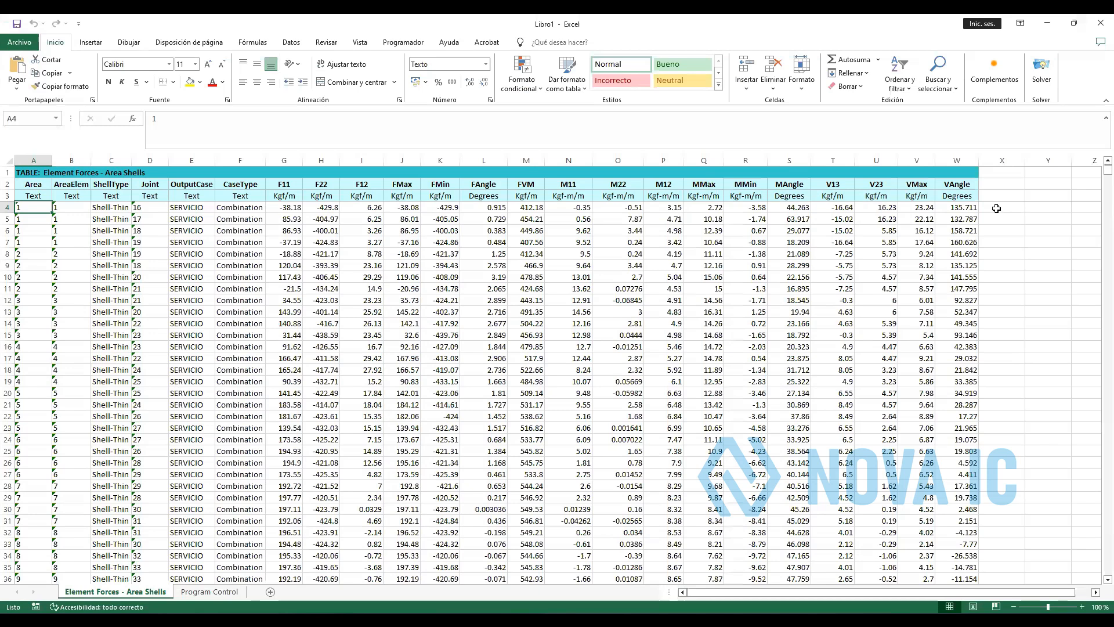
# Merge and centre cells X3:Y3 beside the exported table and enter the heading M11
pyautogui.click(996, 208)
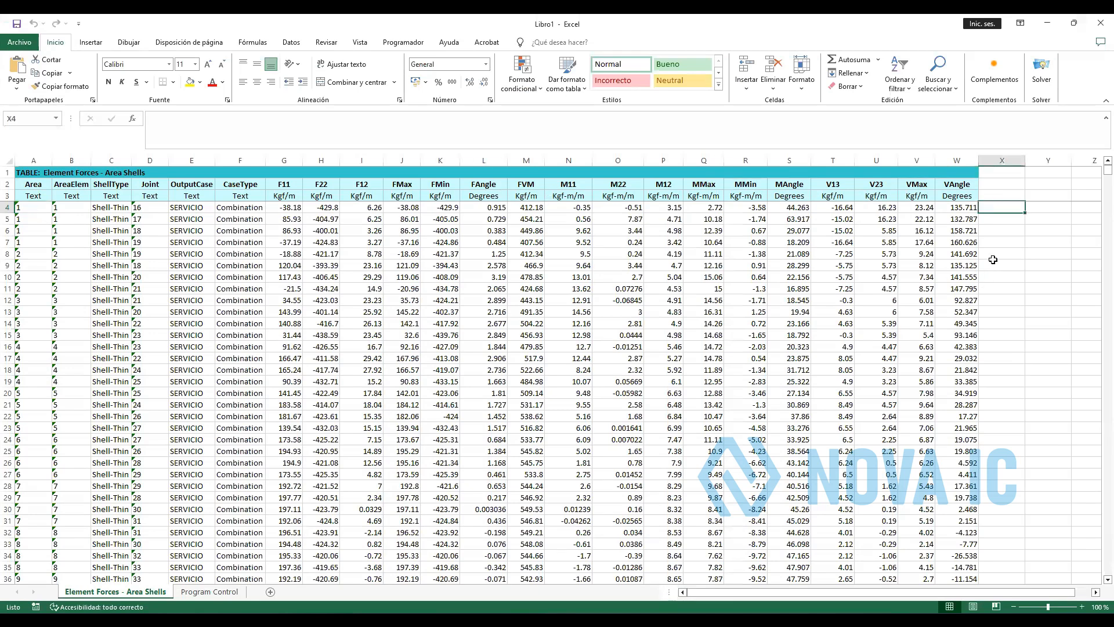
pyautogui.moveTo(993, 195); pyautogui.dragTo(1027, 195)
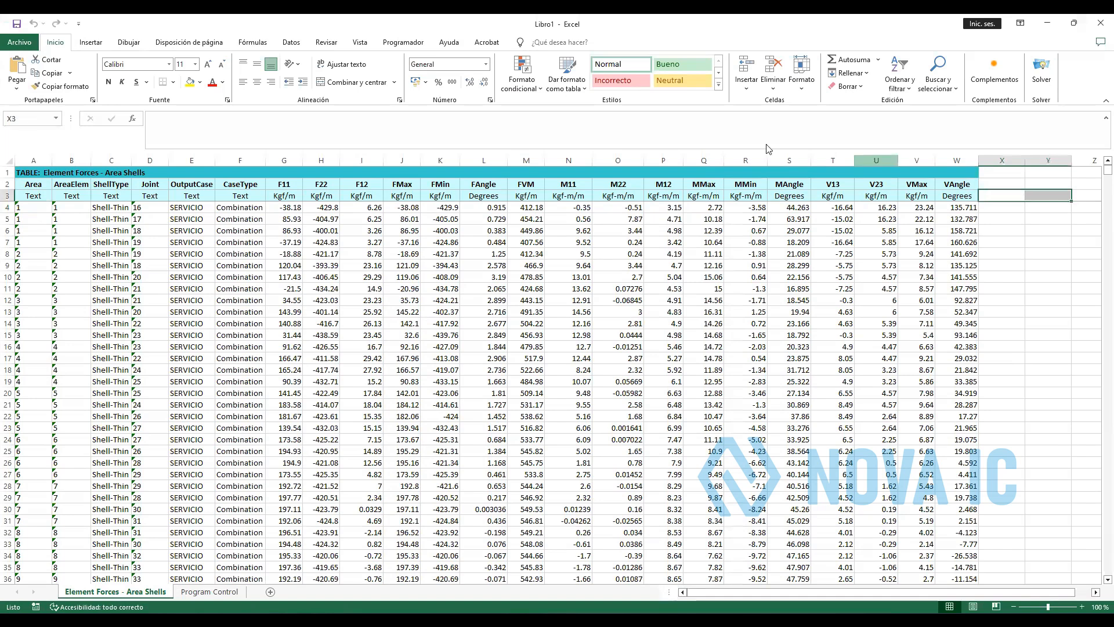
pyautogui.click(356, 82)
pyautogui.write('M11')
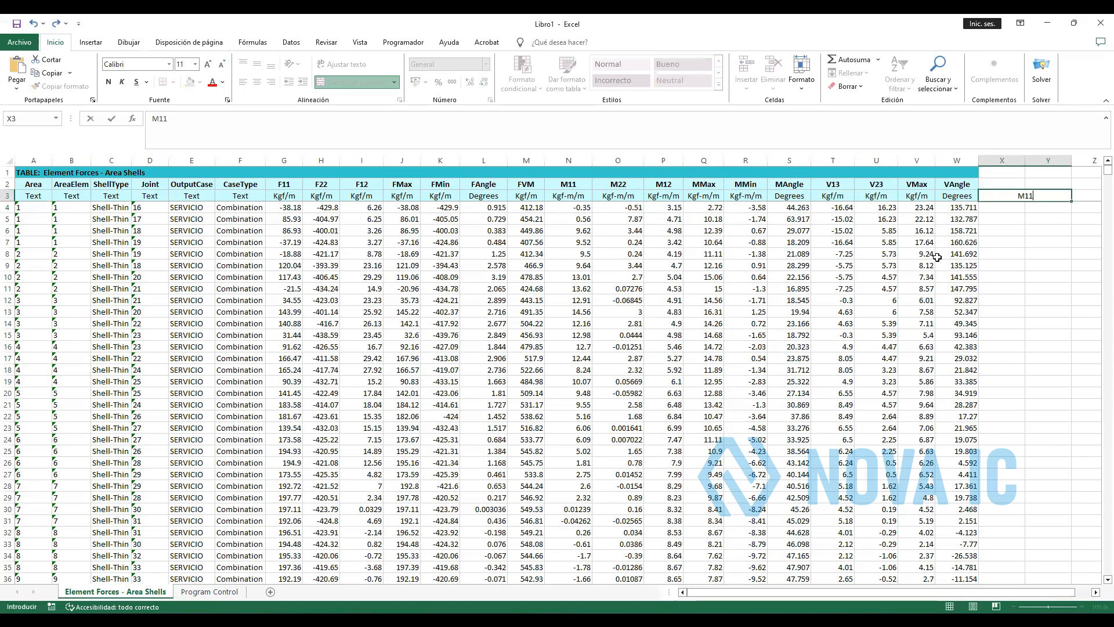
pyautogui.press('Return')
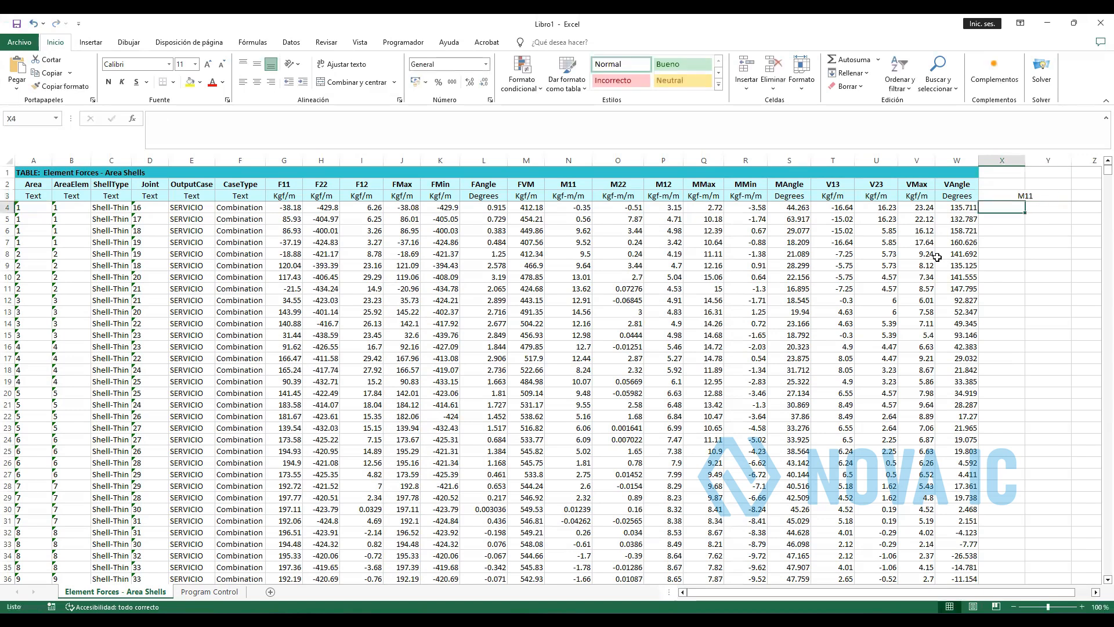
# Calculate the maximum M11 moment in cell X4 with the formula =+MAX(N4:N5443)
pyautogui.write('MA')
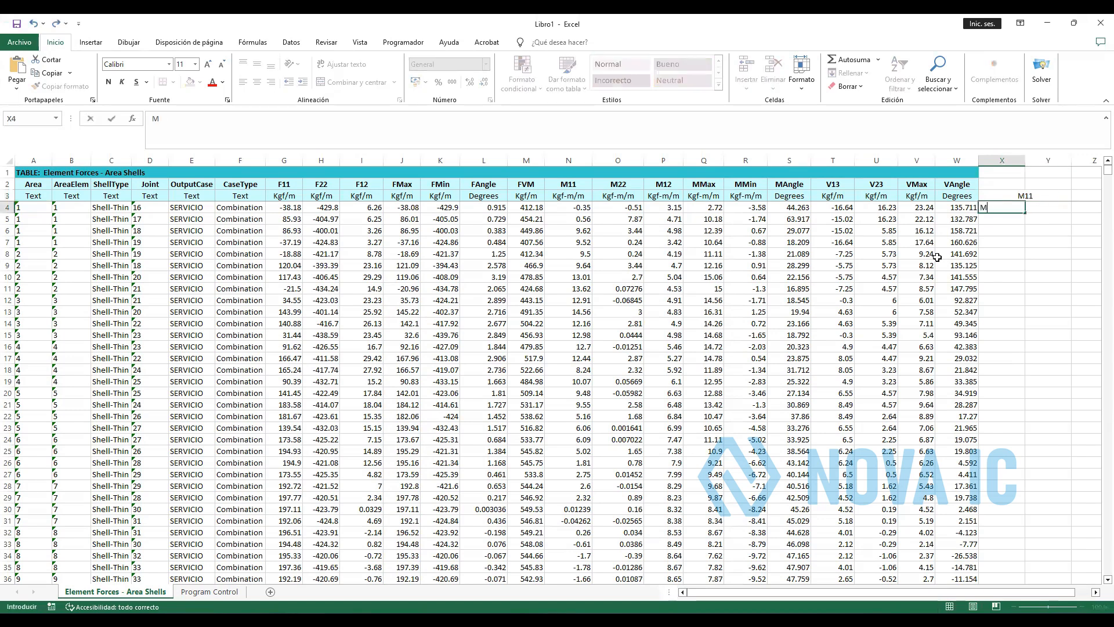
pyautogui.press('BackSpace')
pyautogui.write('+MAX')
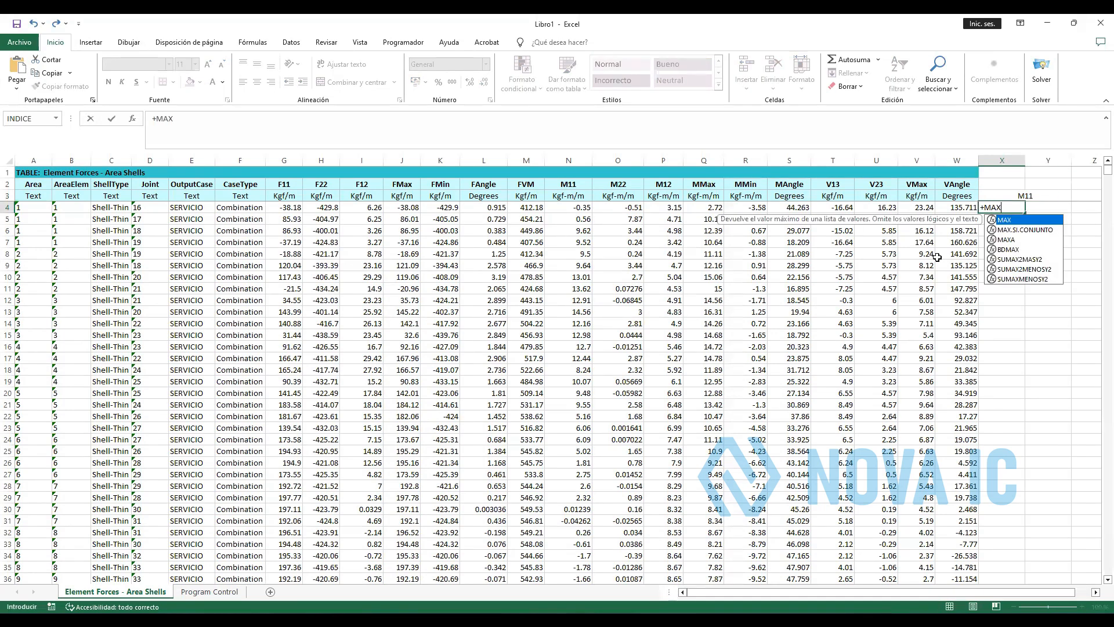
pyautogui.write('(')
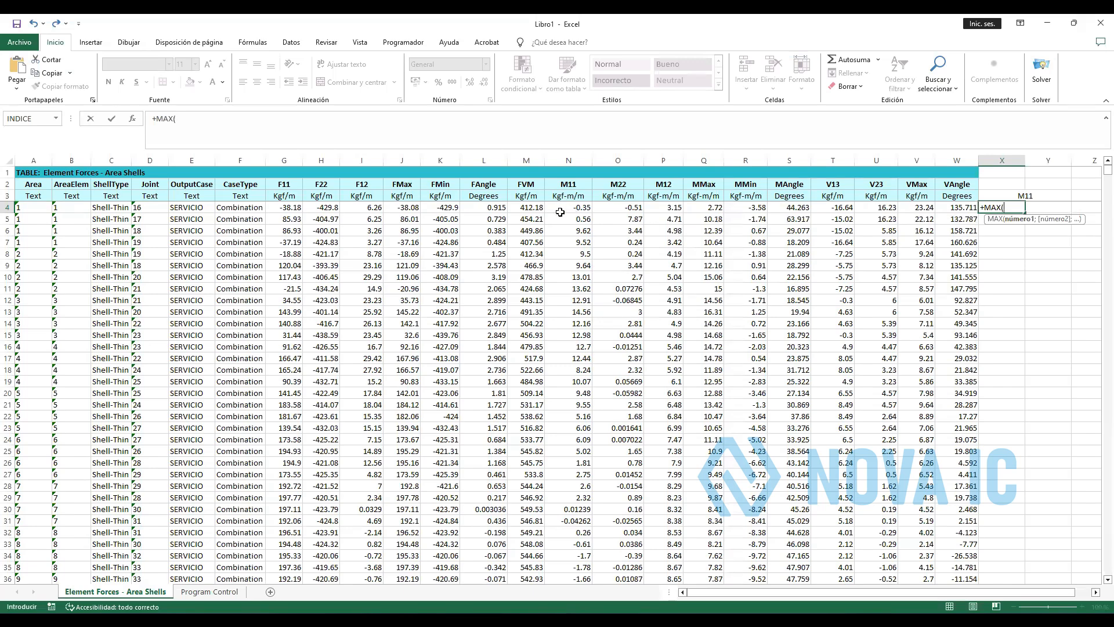
pyautogui.moveTo(559, 207); pyautogui.dragTo(585, 567)
pyautogui.press('Return')
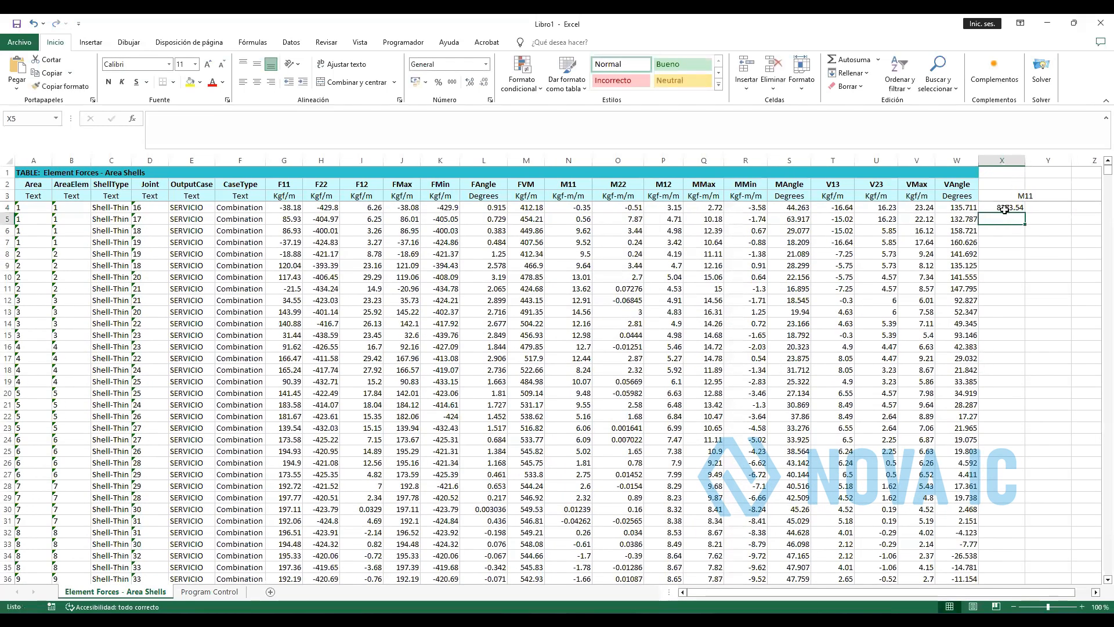
# Reuse the maximum formula from X4 in cell Y4, changing its function to MIN over N4:N5443 to get the minimum M11 moment
pyautogui.click(1003, 210)
pyautogui.moveTo(257, 131); pyautogui.dragTo(127, 129)
pyautogui.hotkey('ctrl', 'c')
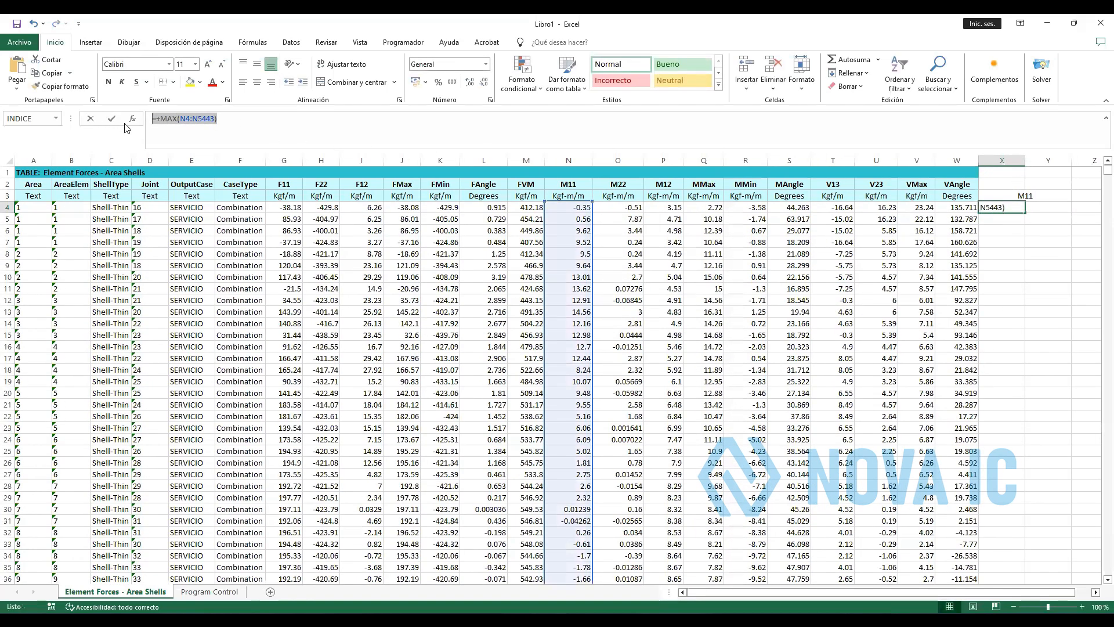
pyautogui.press('Return')
pyautogui.moveTo(1005, 298); pyautogui.dragTo(1019, 285)
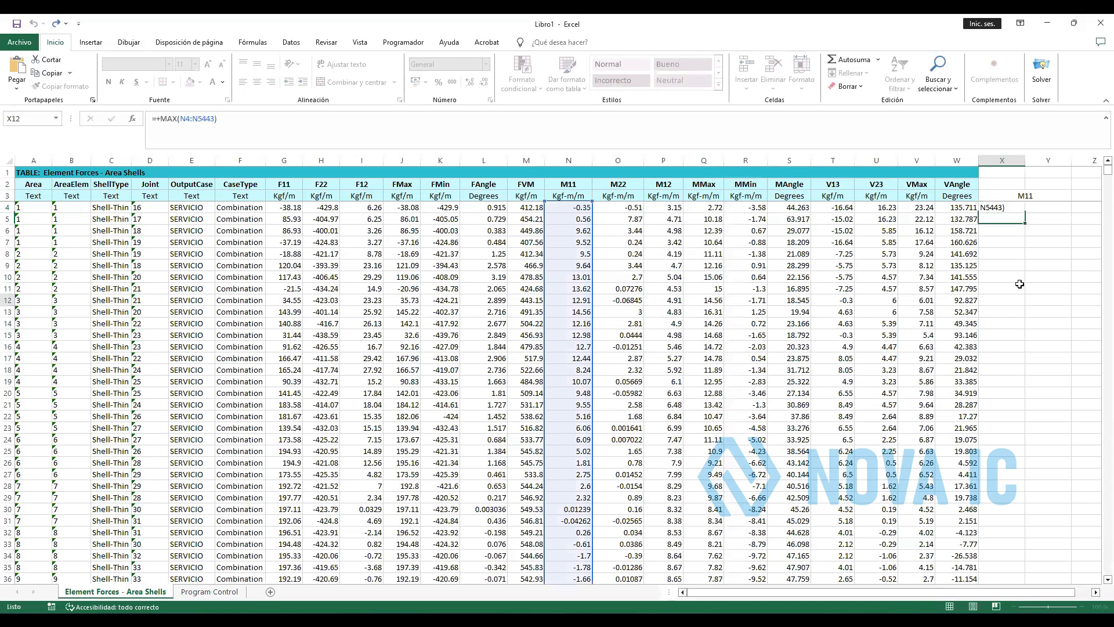
pyautogui.click(1039, 206)
pyautogui.click(165, 119)
pyautogui.hotkey('ctrl', 'v')
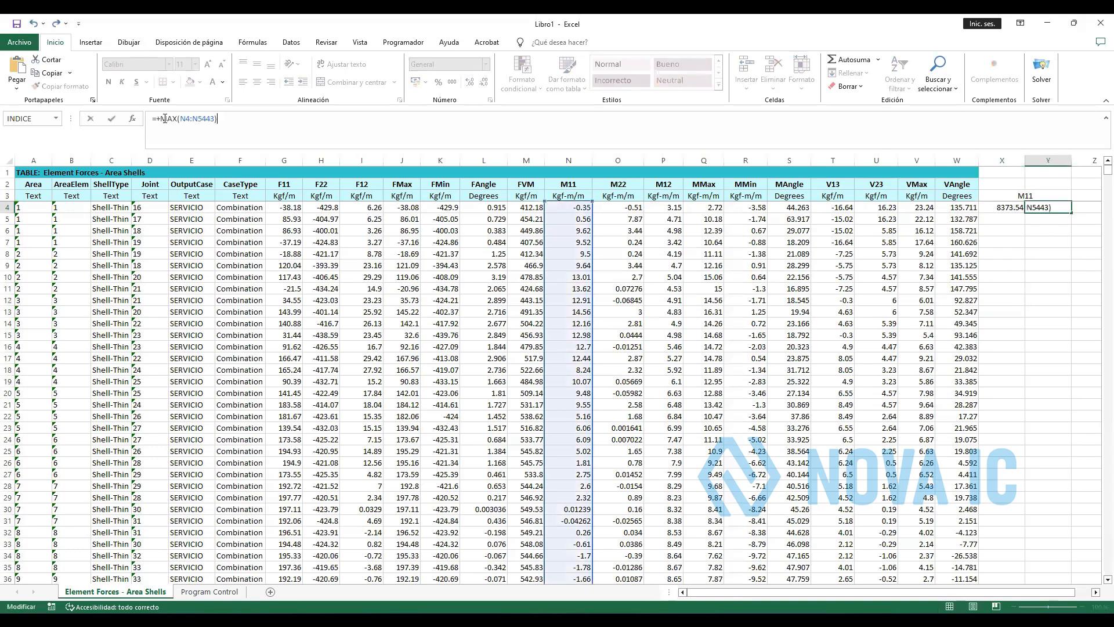
pyautogui.doubleClick(169, 118)
pyautogui.write('MIN')
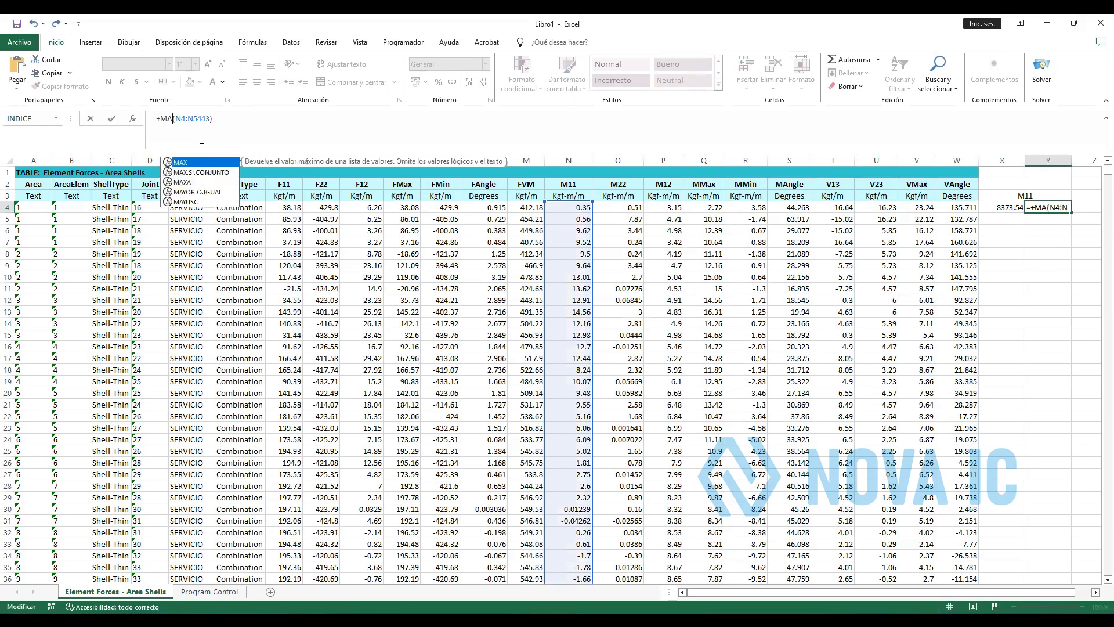
pyautogui.press('Return')
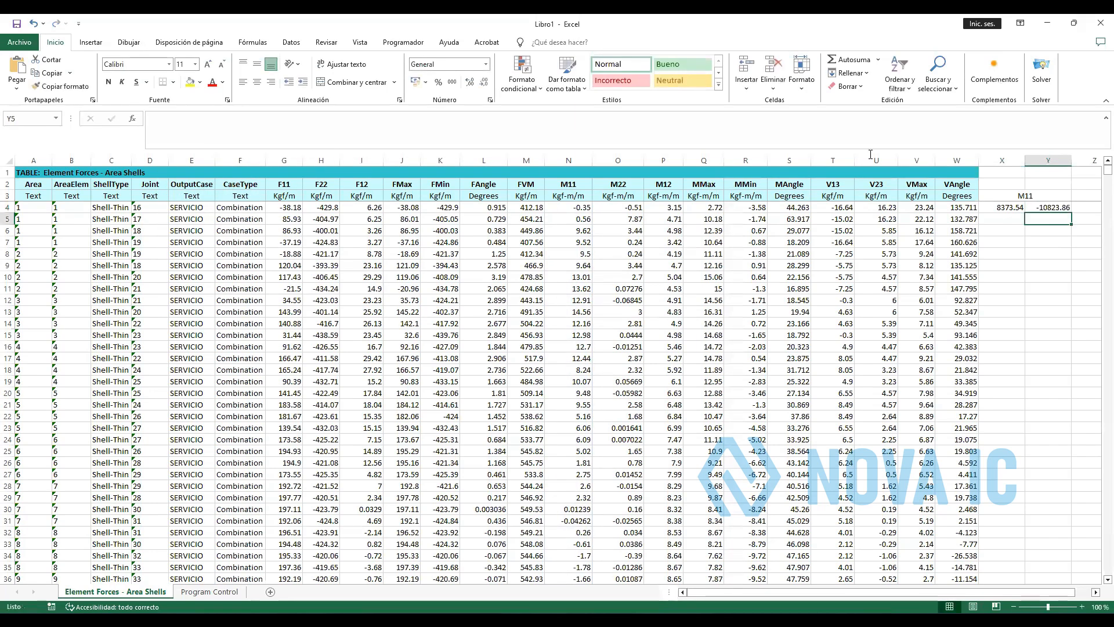
pyautogui.moveTo(1003, 205); pyautogui.dragTo(1044, 207)
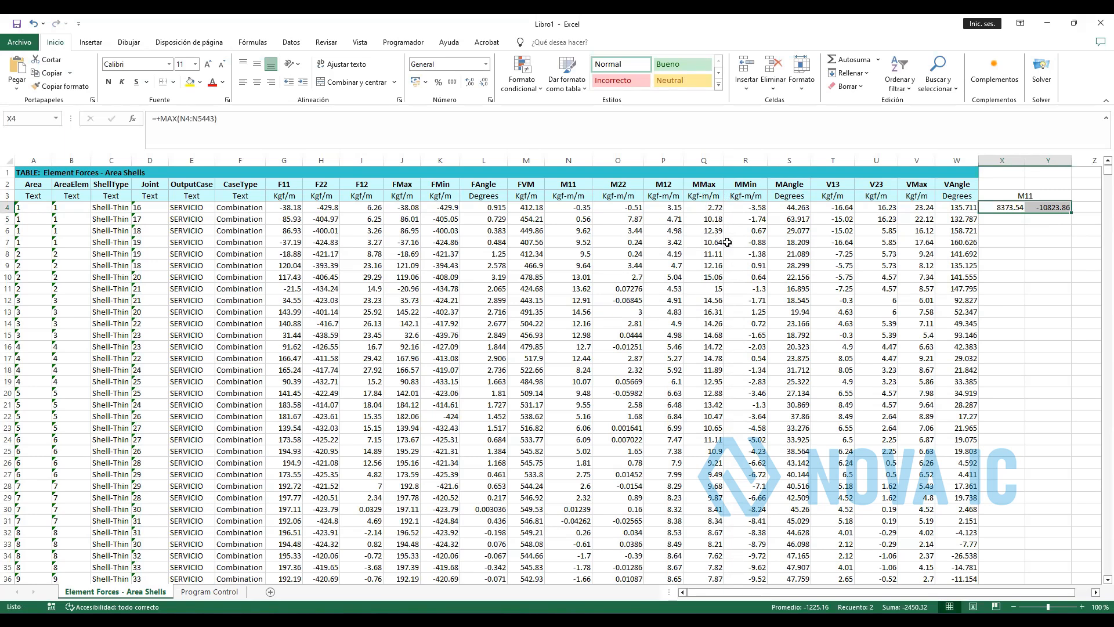
# Change the unit label under the M22 heading in cell O3 to Kgf-cm/cm
pyautogui.click(695, 196)
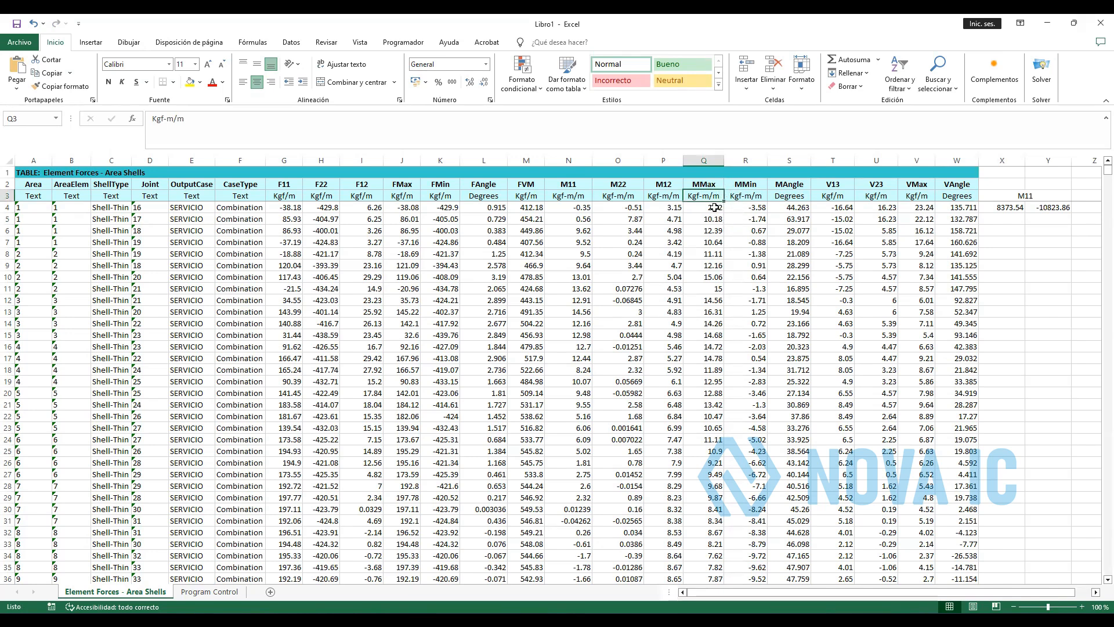
pyautogui.click(703, 207)
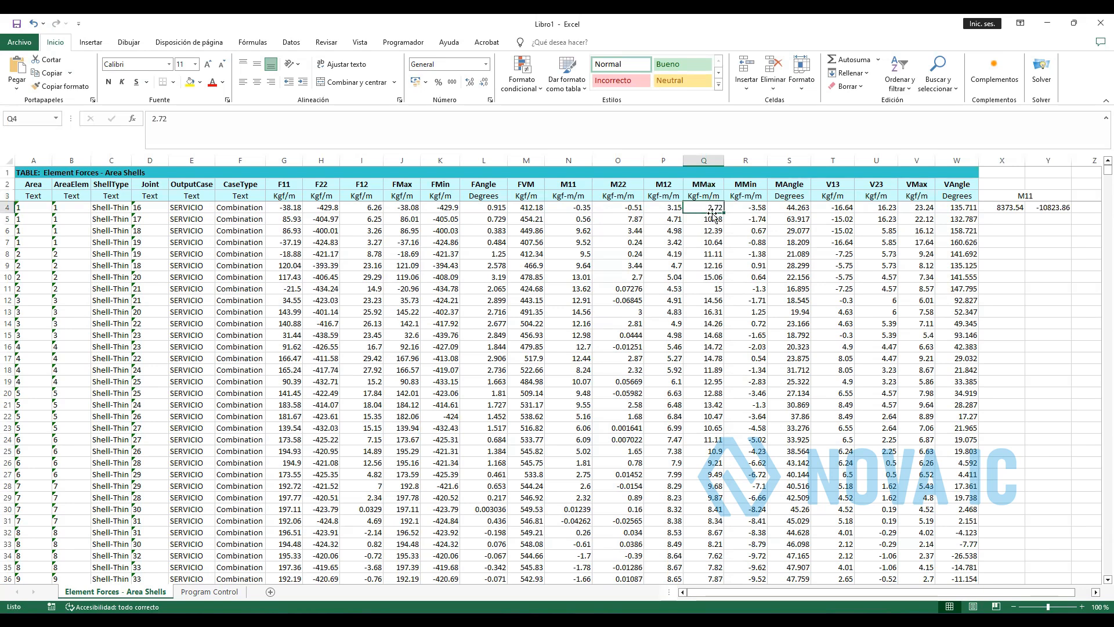
pyautogui.click(697, 196)
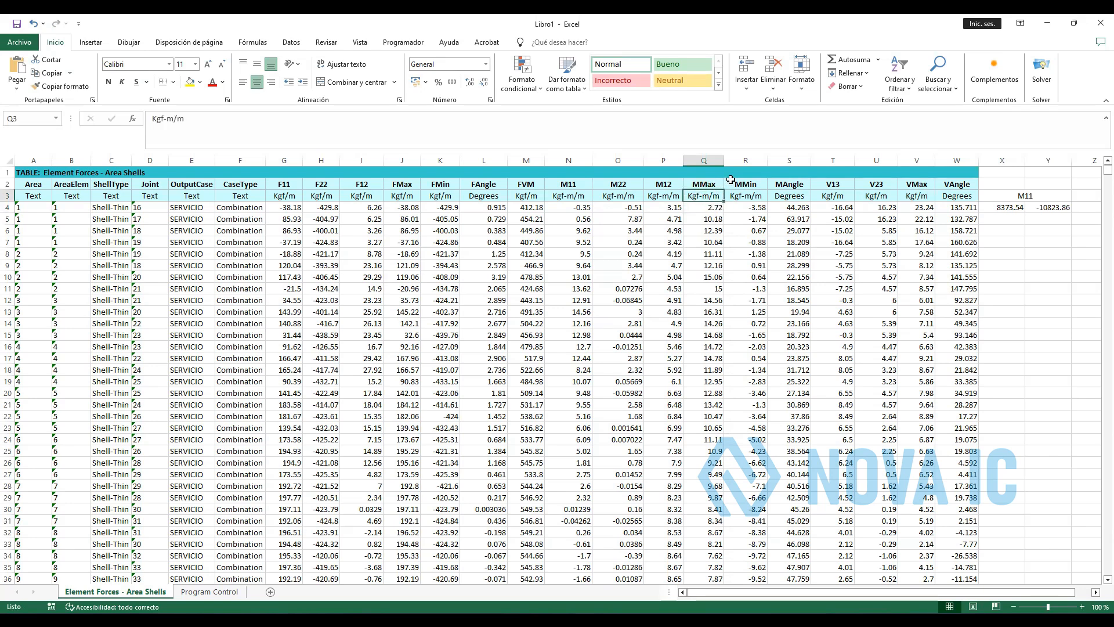
pyautogui.keyDown('ctrl'); pyautogui.scroll(4, 731, 180); pyautogui.keyUp('ctrl')
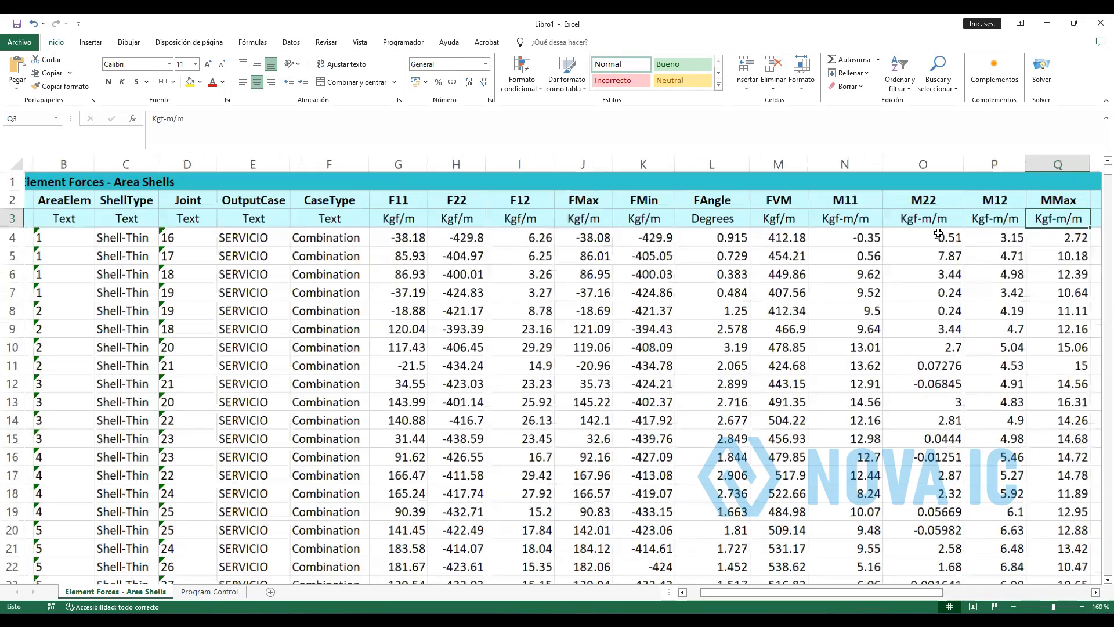
pyautogui.click(933, 239)
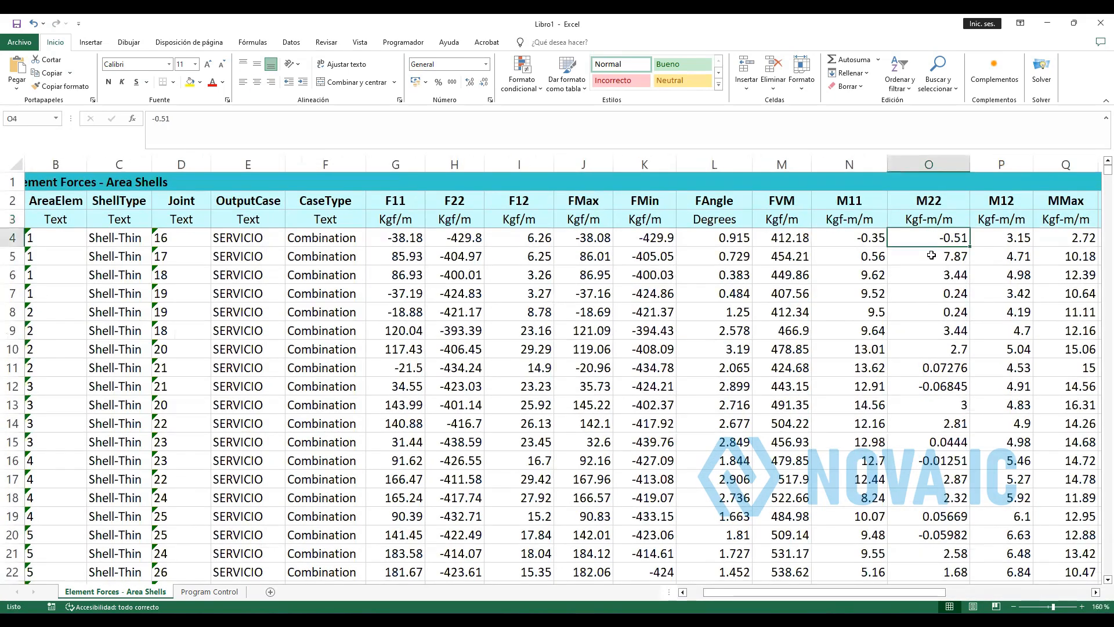
pyautogui.click(948, 221)
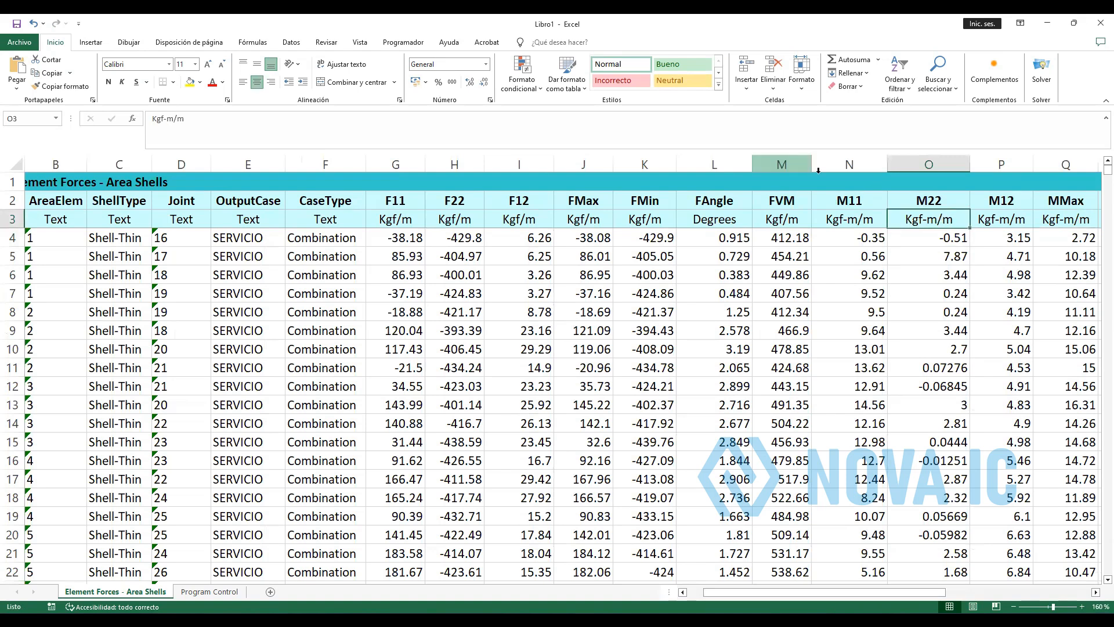
pyautogui.click(183, 122)
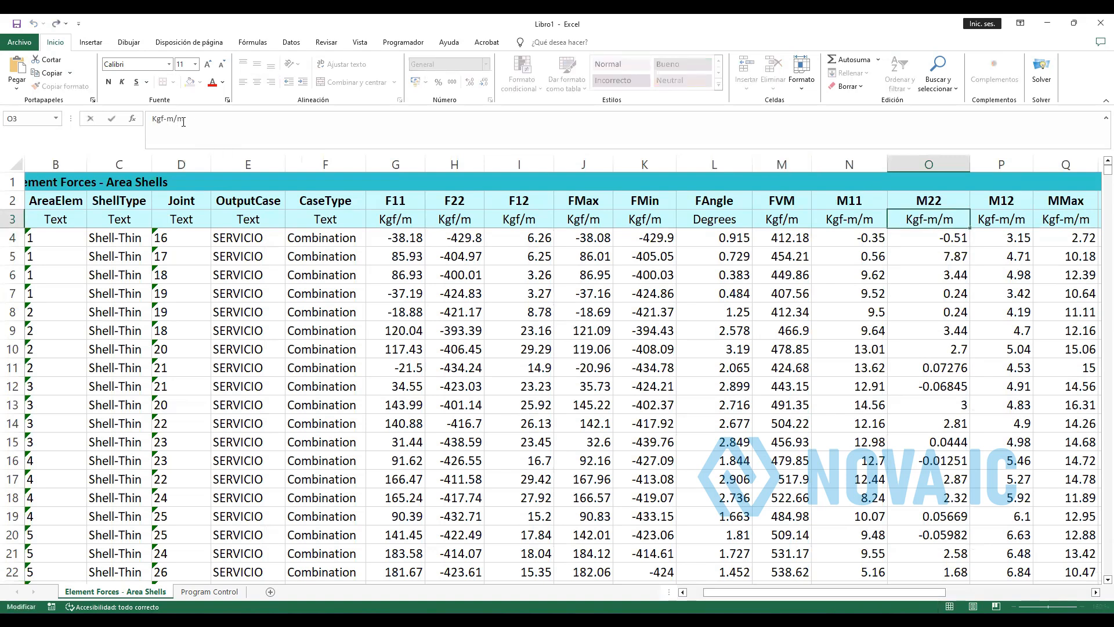
pyautogui.write('cm/')
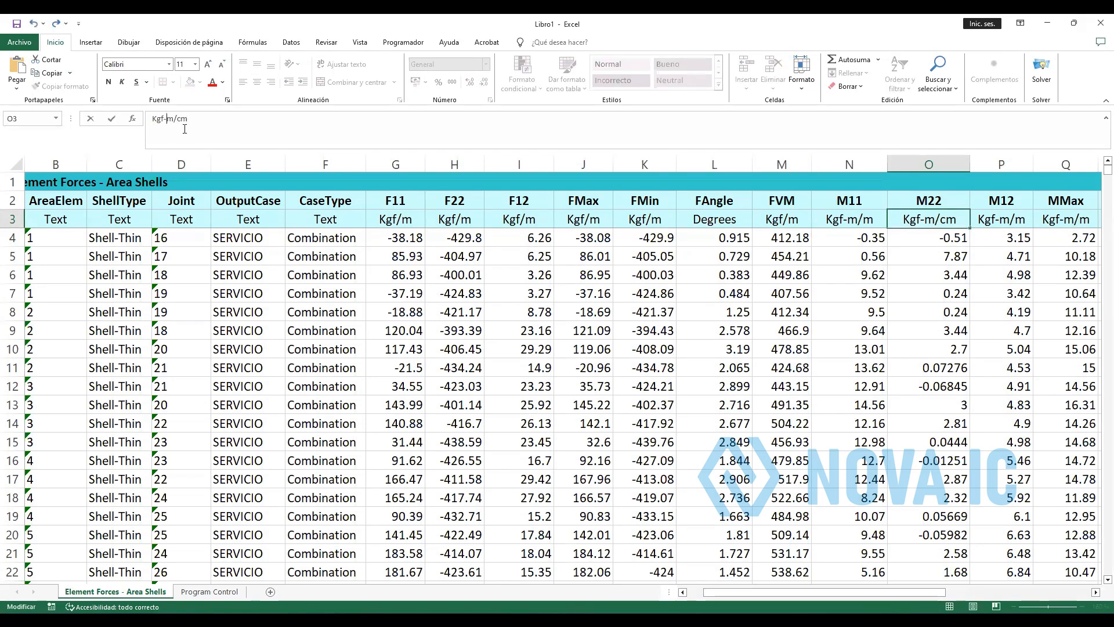
pyautogui.write('c')
pyautogui.press('Return')
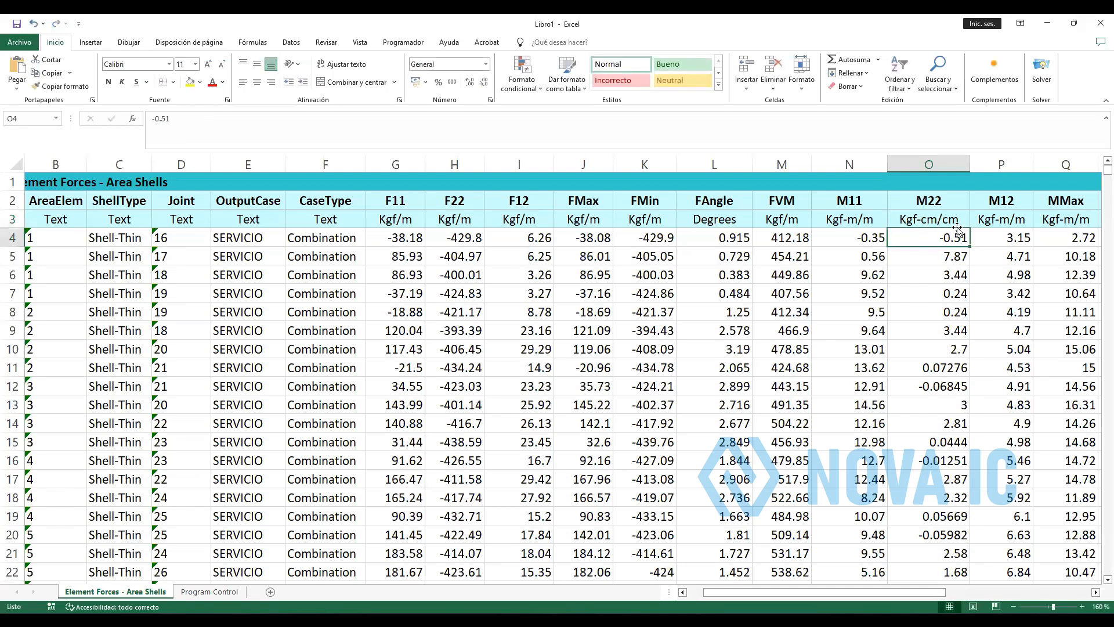
# Multiply the M22 value in cell O9 by 100 to convert it to Kgf-cm/cm
pyautogui.click(934, 333)
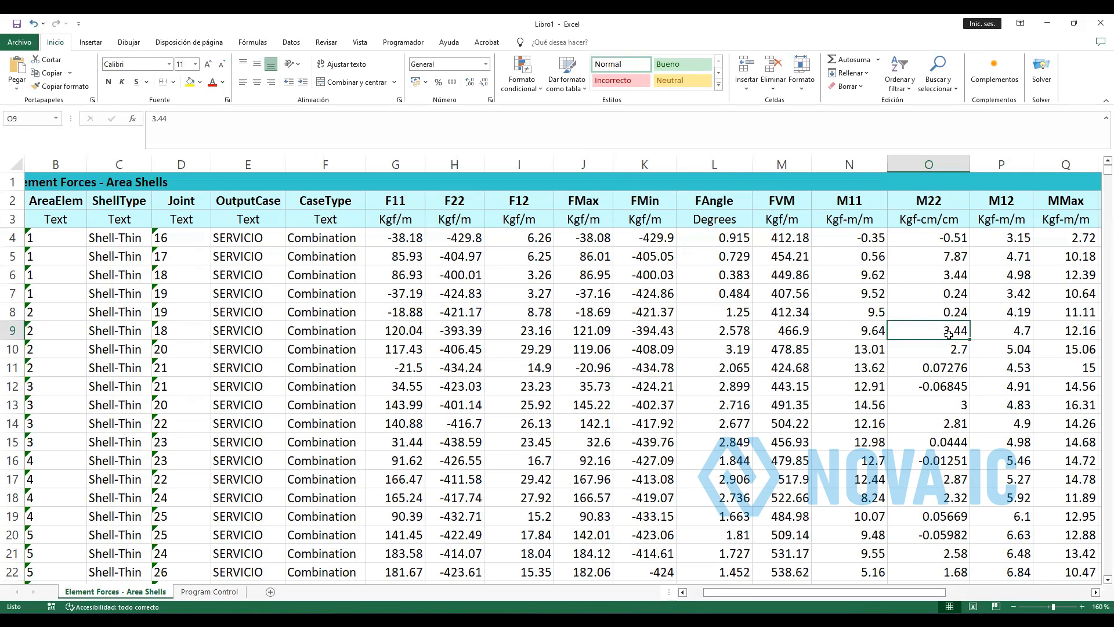
pyautogui.click(153, 119)
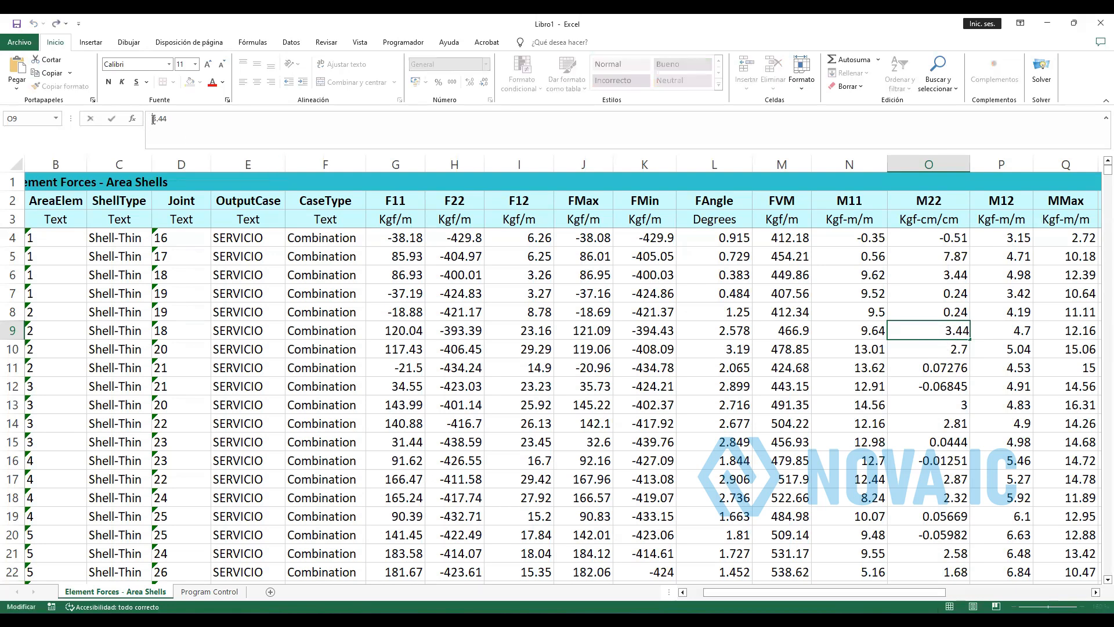
pyautogui.write('+')
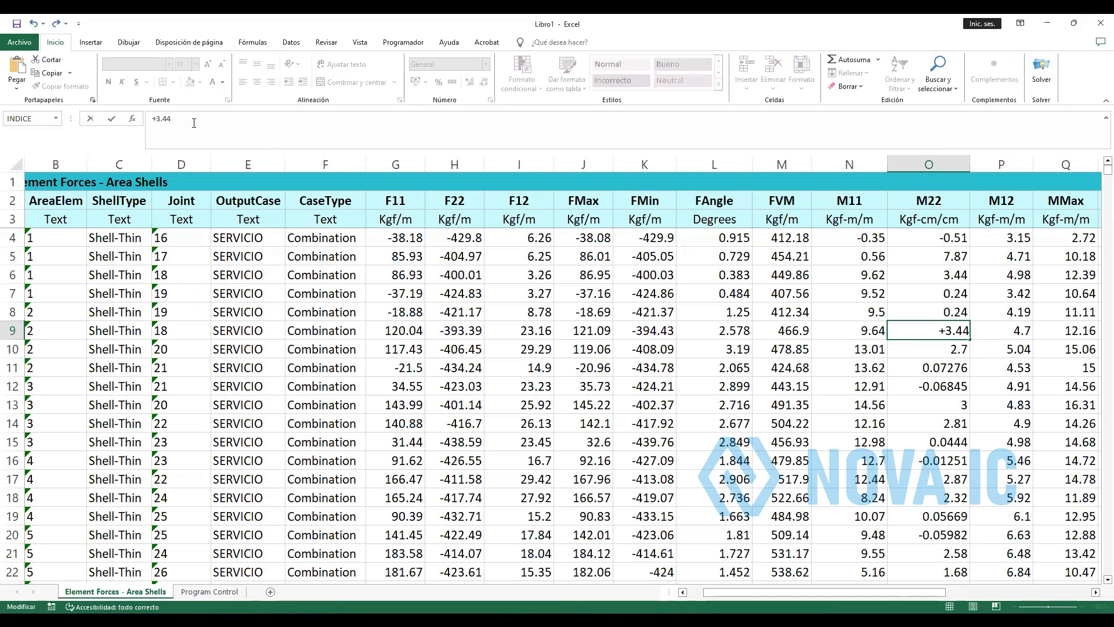
pyautogui.write('*100')
pyautogui.press('Return')
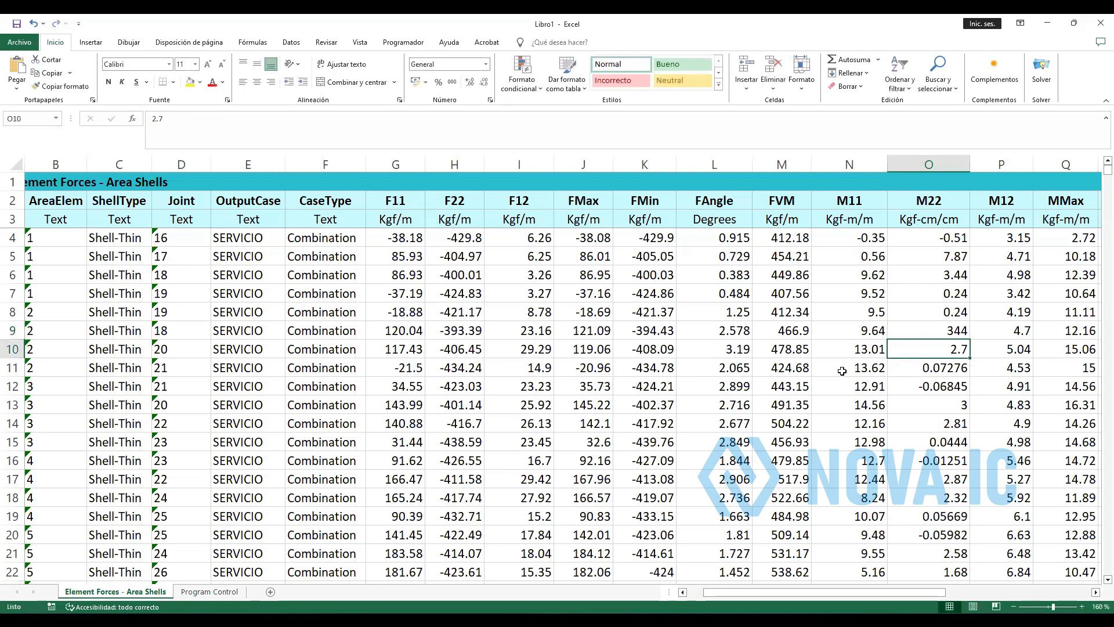
pyautogui.click(949, 333)
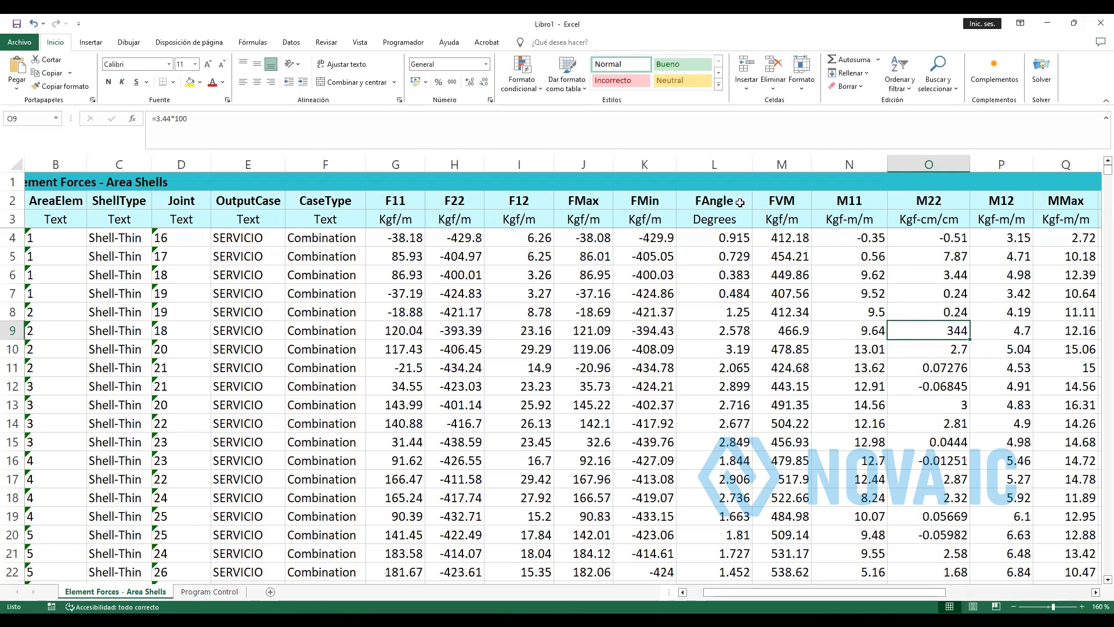
# Compare the units and values of the FMax, M11 and M22 columns, including the converted M22 value in row 9
pyautogui.click(581, 221)
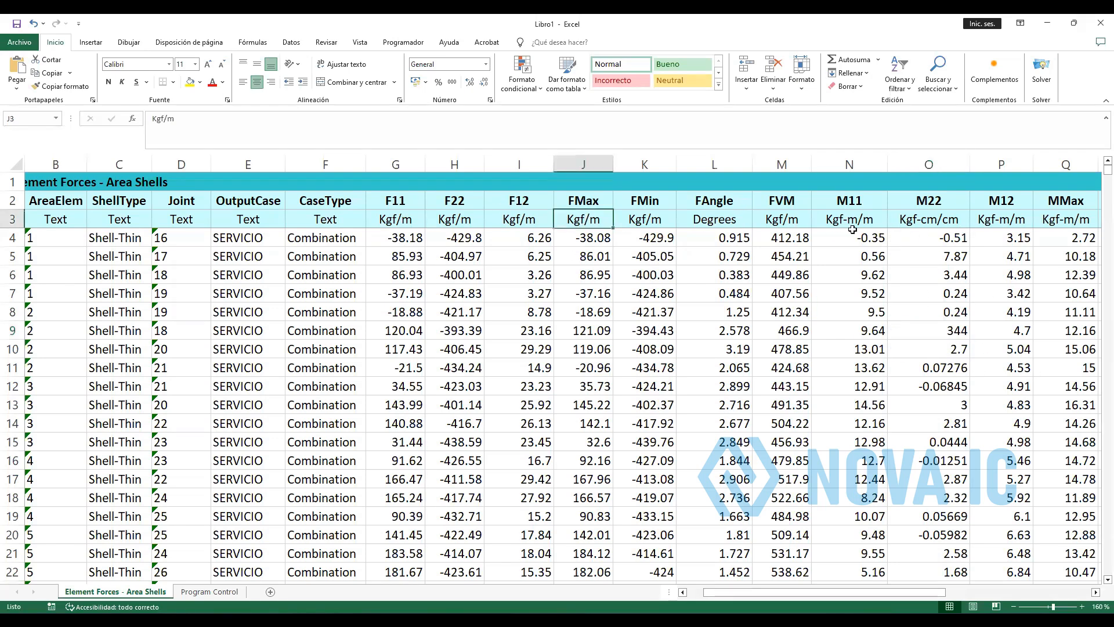
pyautogui.click(940, 220)
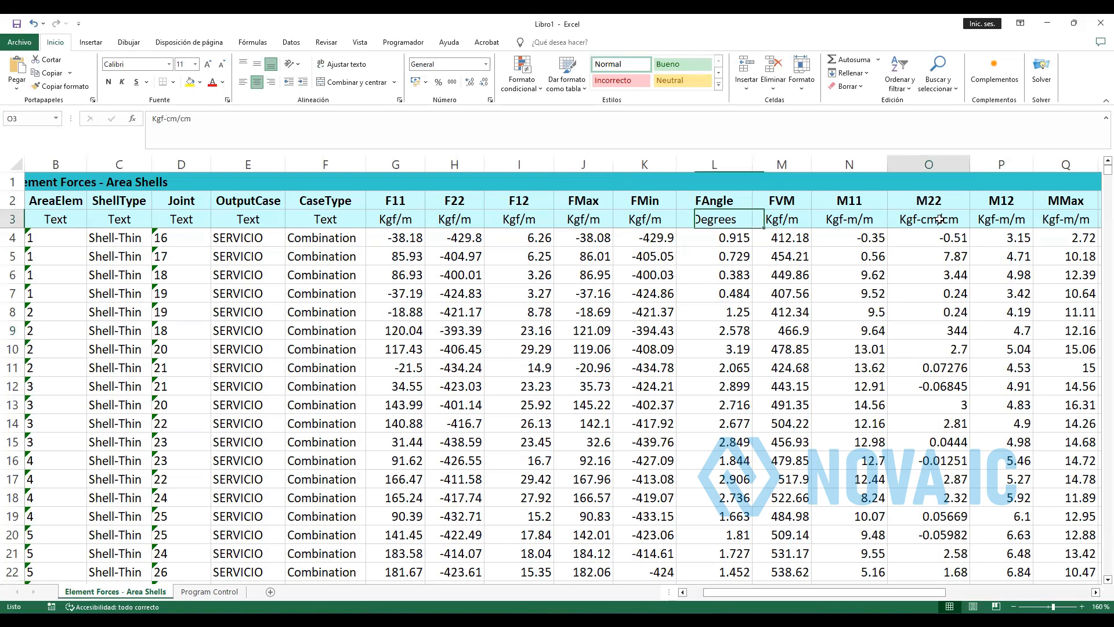
pyautogui.click(846, 221)
pyautogui.click(585, 218)
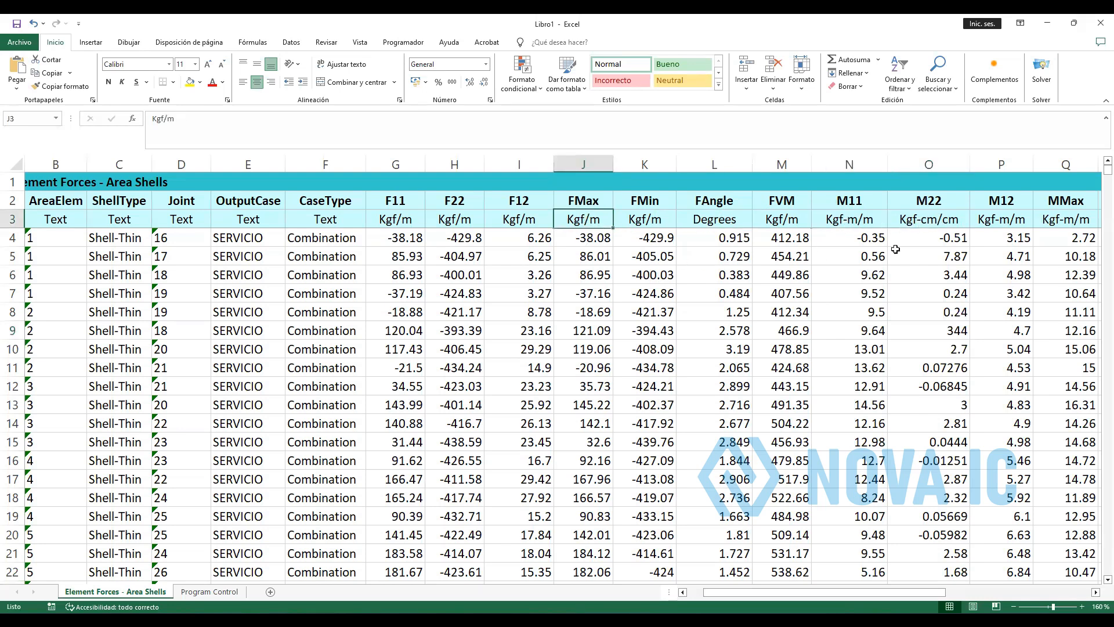
pyautogui.click(930, 384)
pyautogui.click(588, 242)
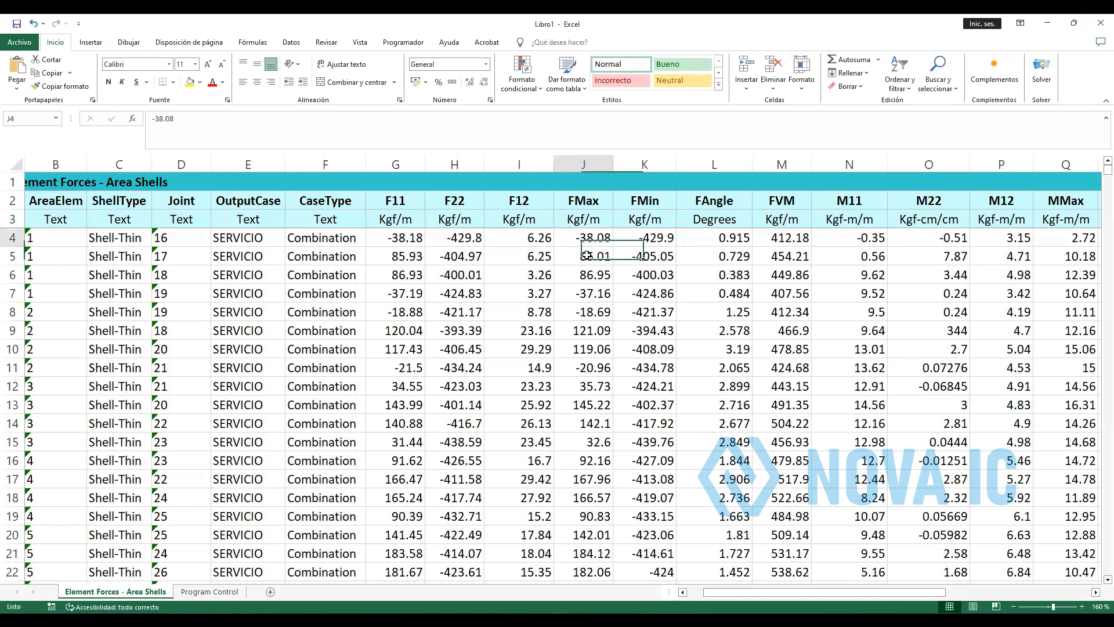
pyautogui.moveTo(588, 256); pyautogui.dragTo(644, 329)
pyautogui.click(943, 314)
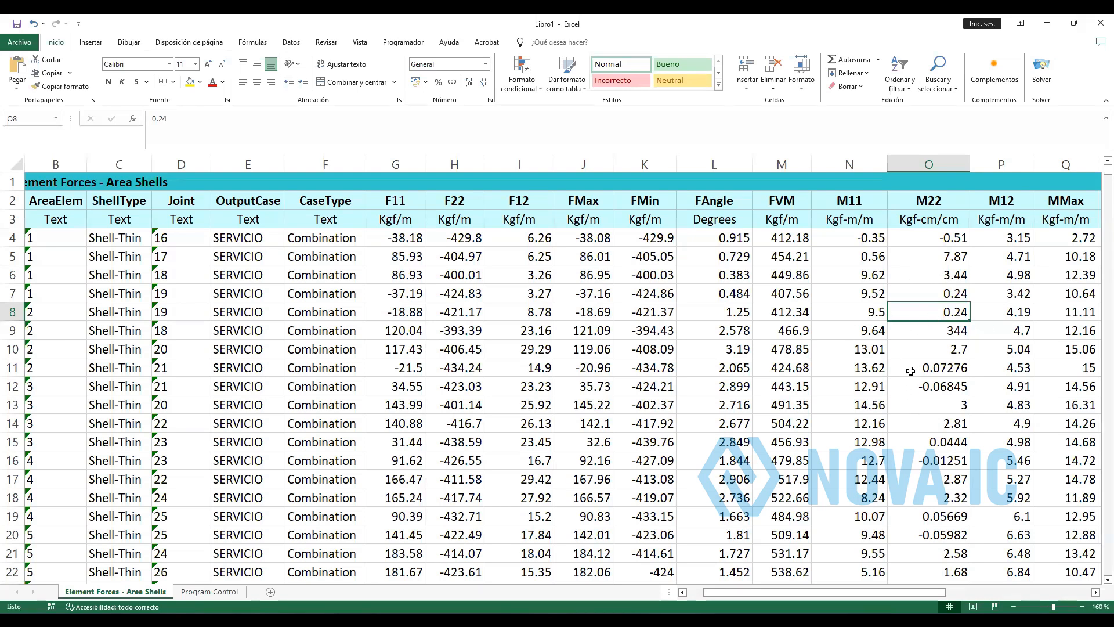
pyautogui.moveTo(909, 369); pyautogui.dragTo(920, 552)
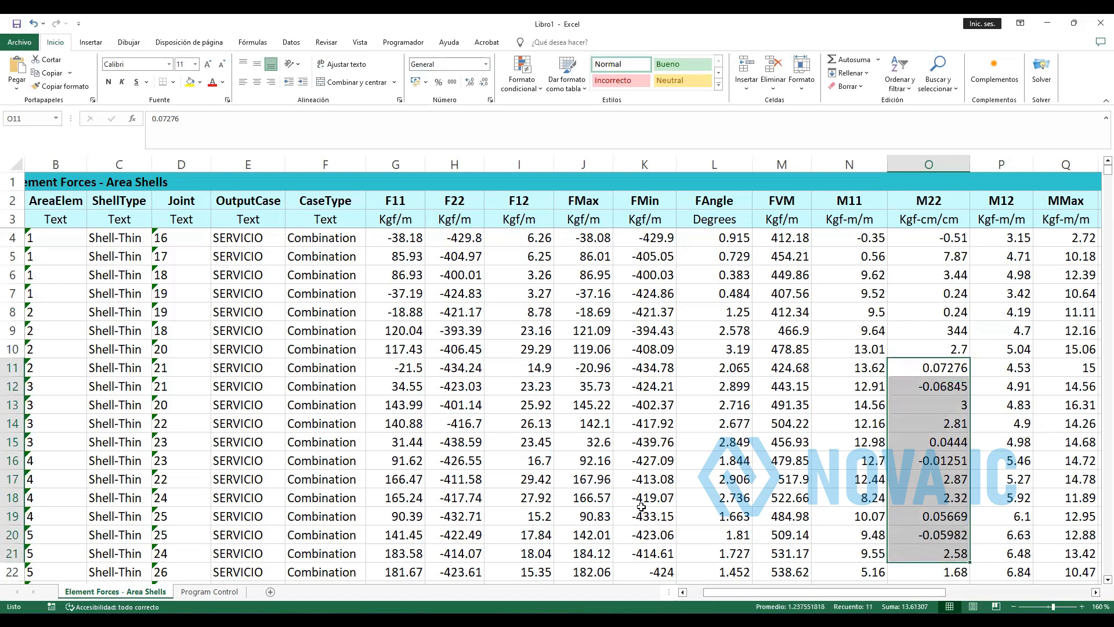
pyautogui.click(932, 344)
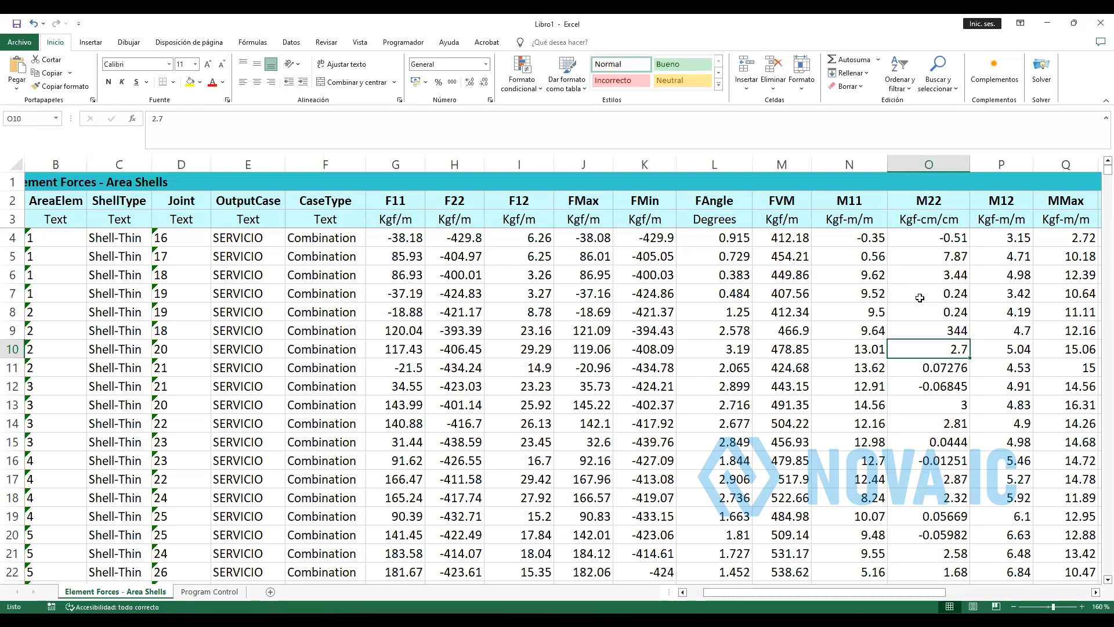
pyautogui.click(927, 329)
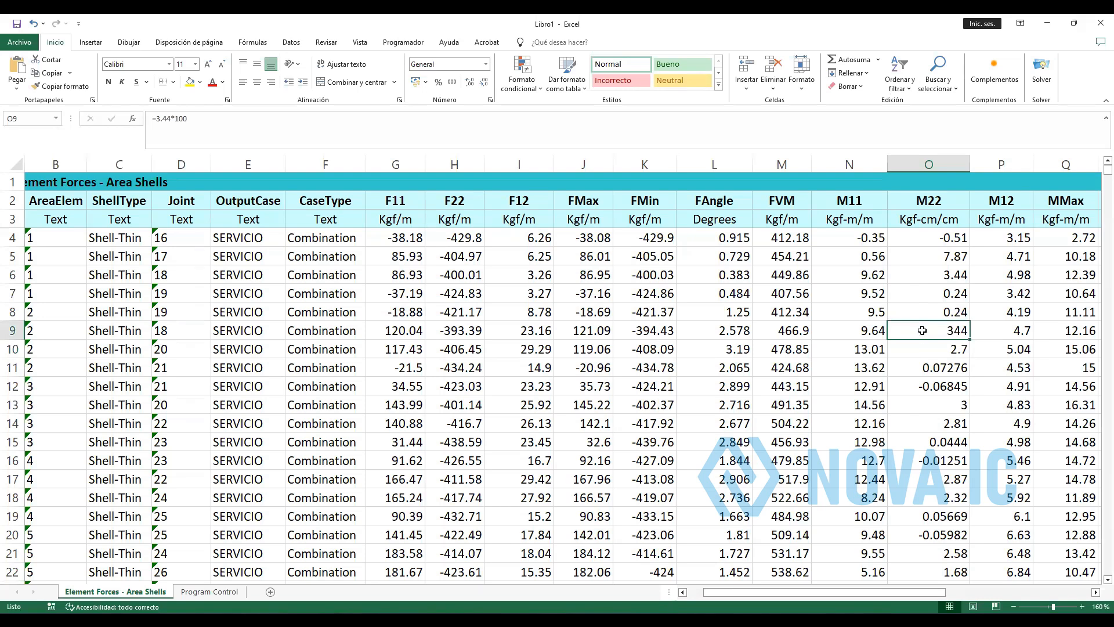
pyautogui.click(925, 353)
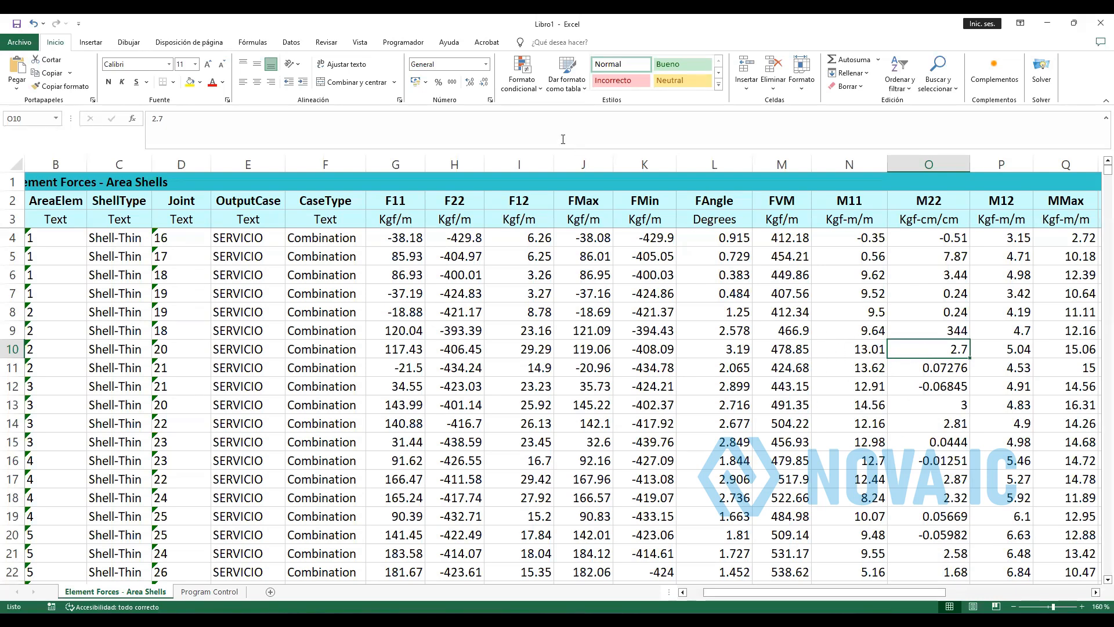
# Switch from the exported Excel table to the SAP2000 model window
pyautogui.hotkey('alt', 'Tab')
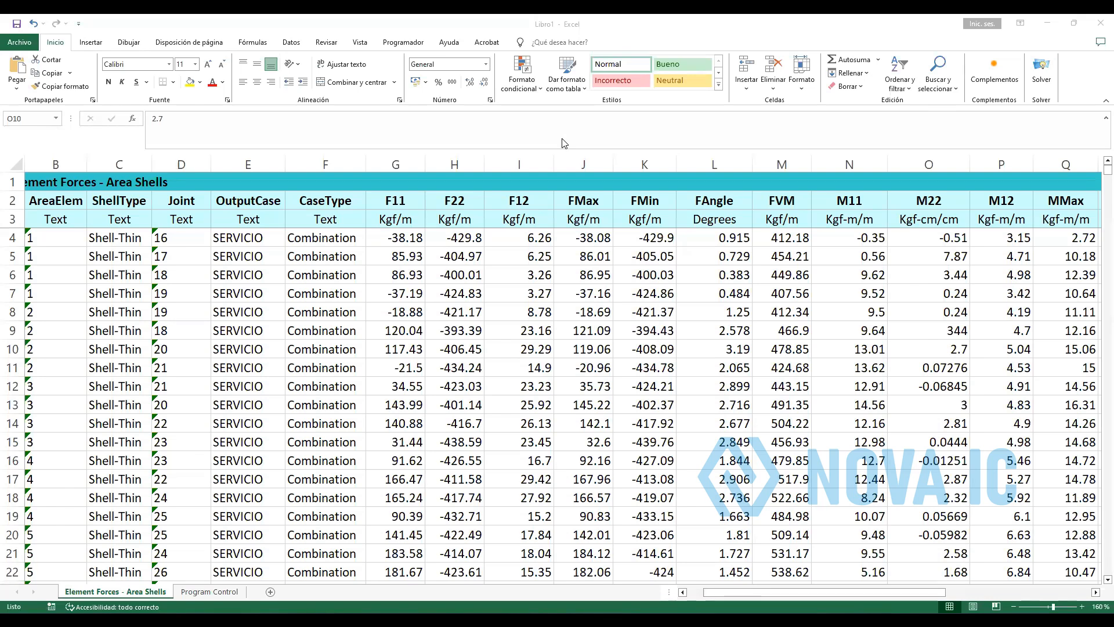
pyautogui.moveTo(558, 620)
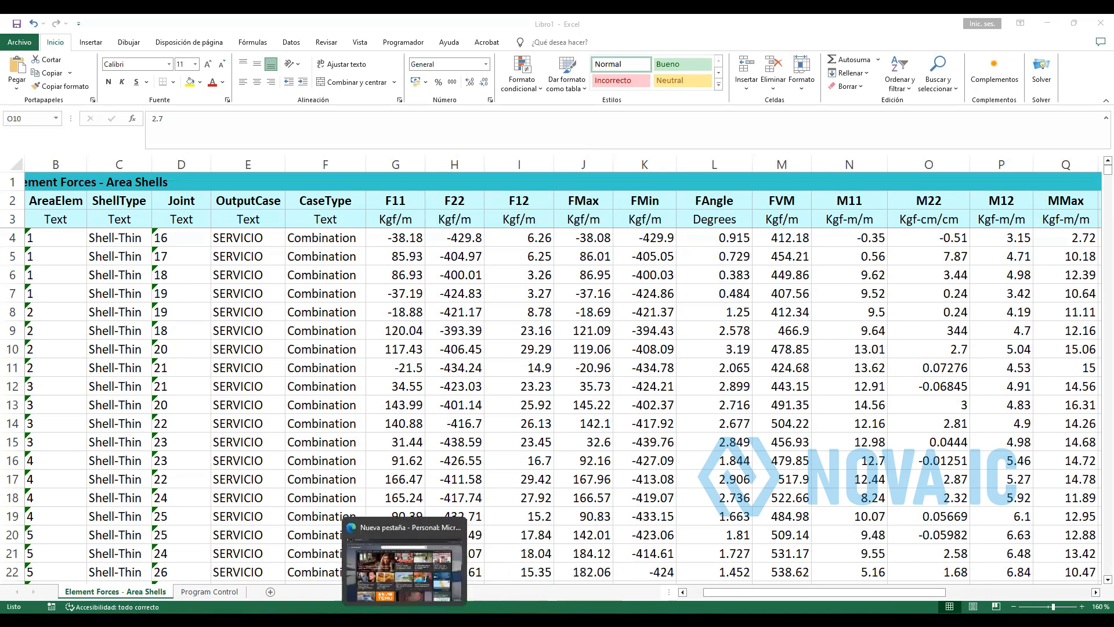
pyautogui.moveTo(507, 620)
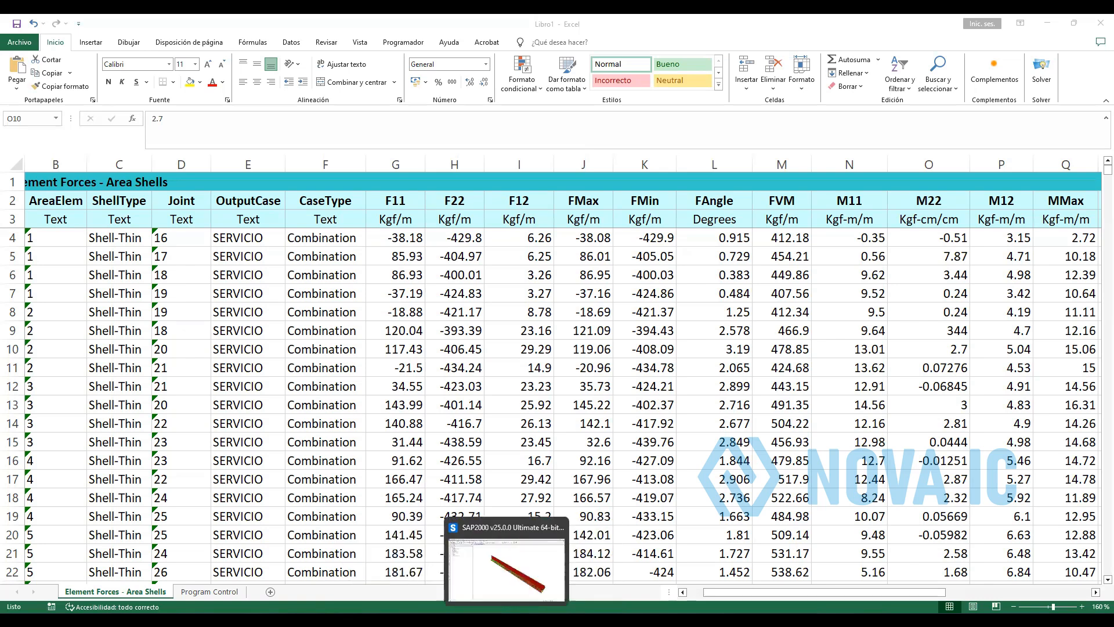